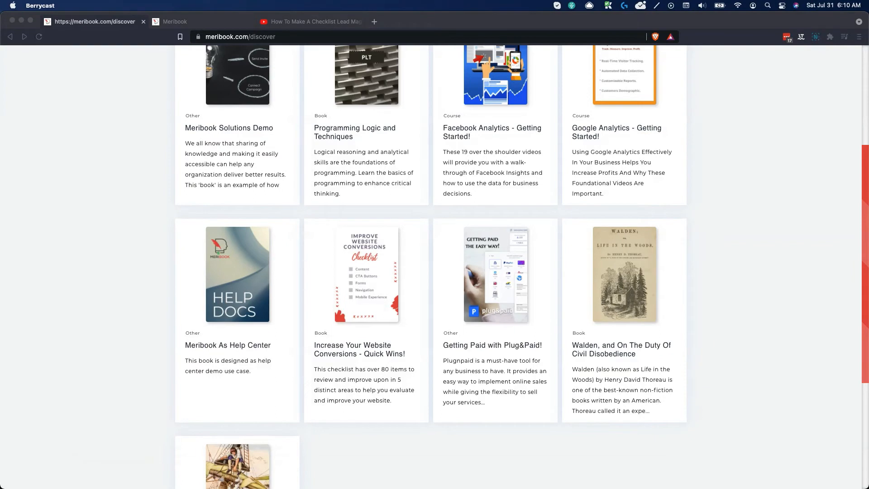
- Switch to Pages and examine the Content section's items in the Conversion Rate Optimisation Checklist
{"action": "key", "text": "super+Tab"}
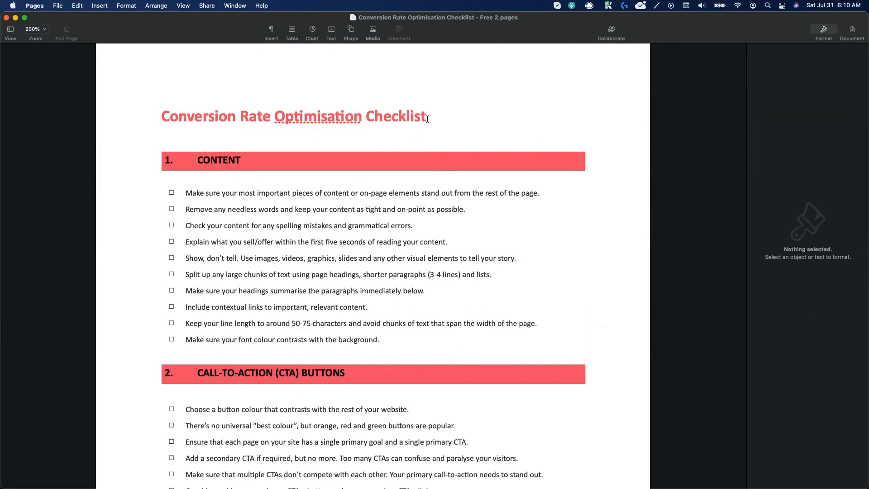
{"action": "left_click", "coordinate": [320, 227]}
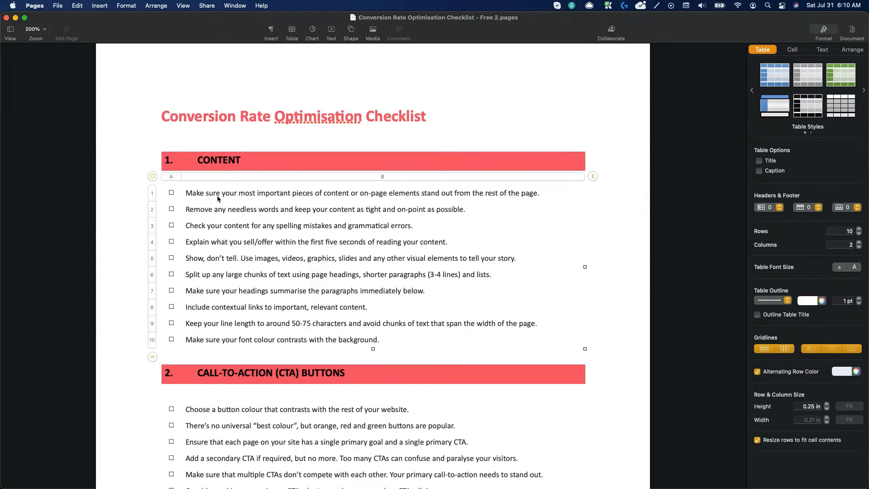
{"action": "scroll", "coordinate": [217, 190], "scroll_direction": "down", "scroll_amount": 3}
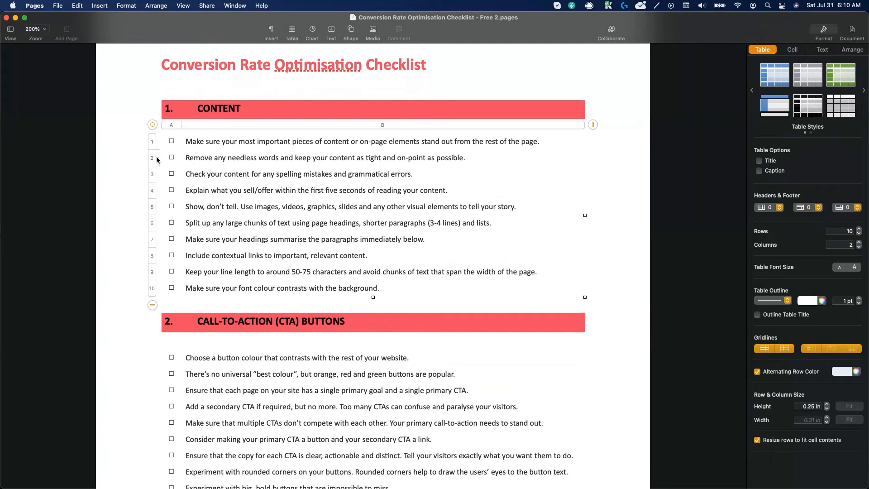
{"action": "left_click", "coordinate": [174, 143]}
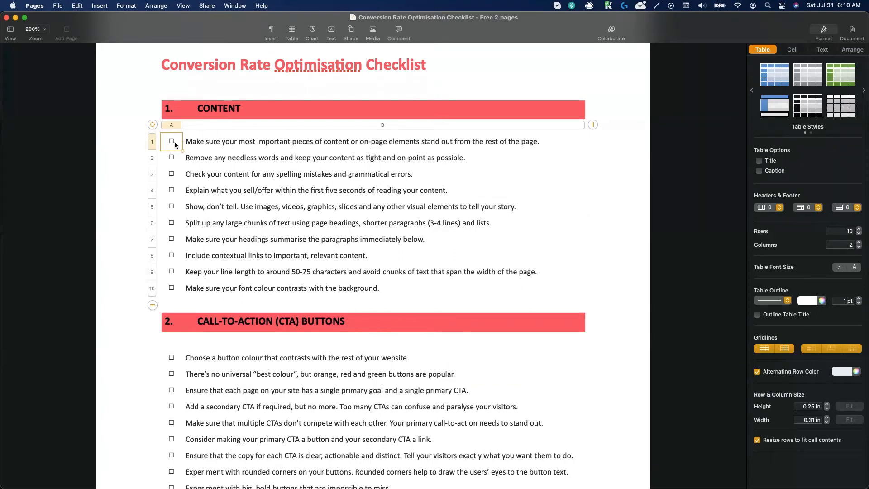
{"action": "left_click", "coordinate": [215, 150]}
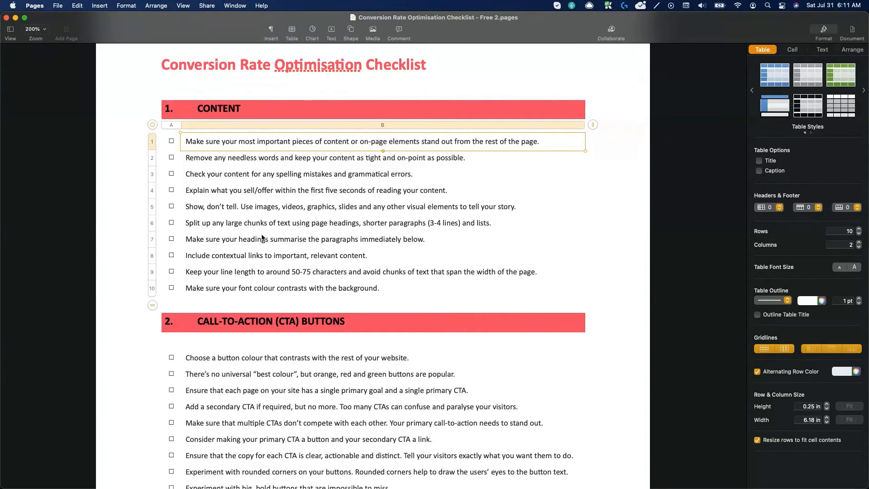
{"action": "left_click", "coordinate": [386, 287]}
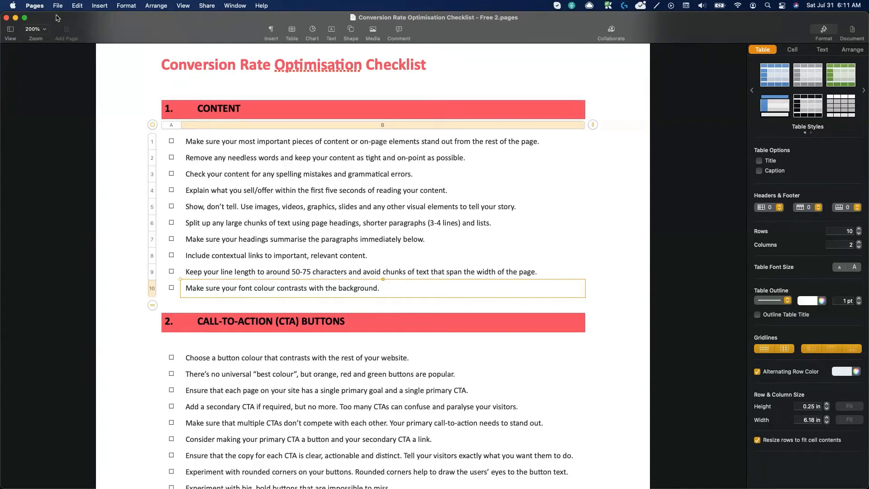
{"action": "left_click", "coordinate": [16, 18]}
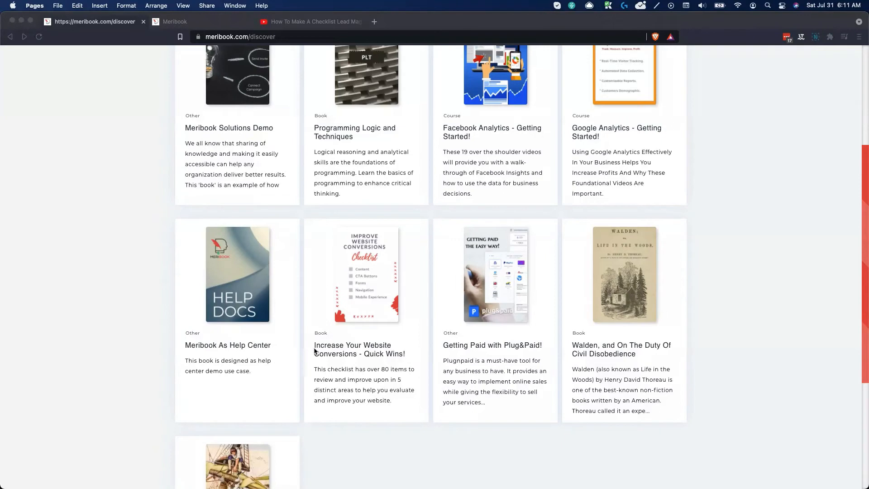
- Review the structure of the checklist document in Pages, from the Content section through Call-to-Action Buttons, Forms and Navigation
{"action": "left_click", "coordinate": [340, 353]}
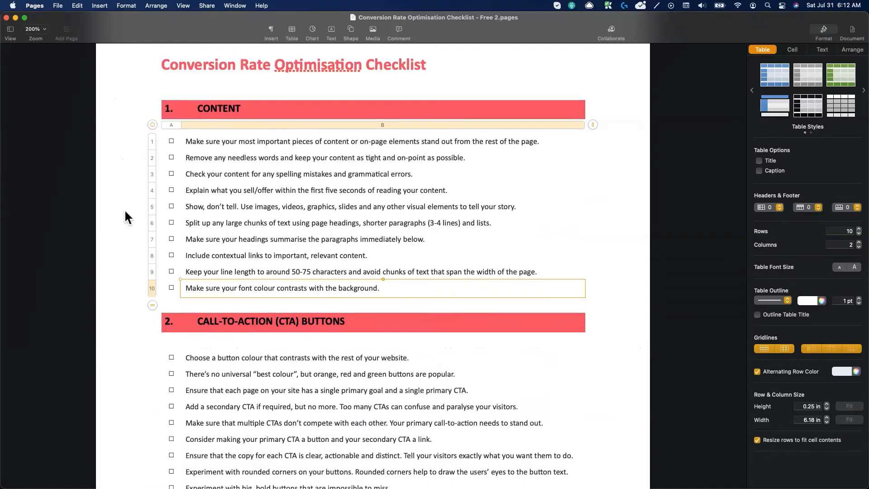
{"action": "scroll", "coordinate": [225, 281], "scroll_direction": "down", "scroll_amount": 2}
{"action": "scroll", "coordinate": [226, 271], "scroll_direction": "down", "scroll_amount": 15}
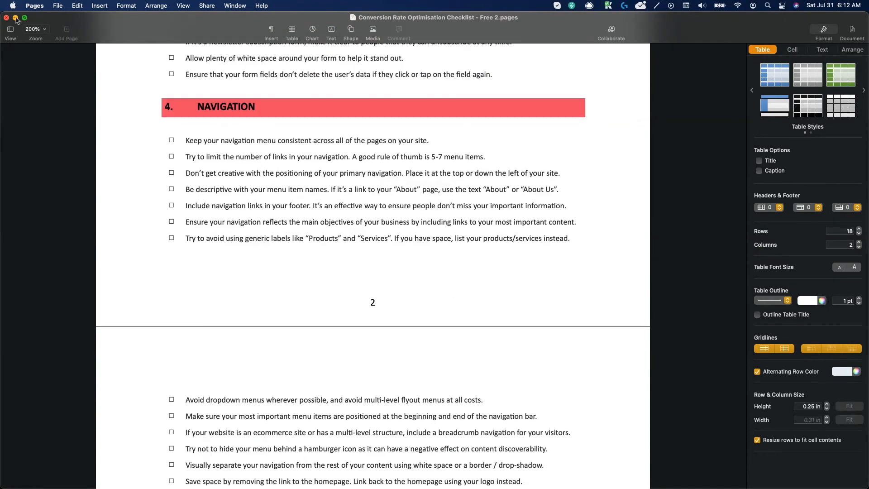
{"action": "scroll", "coordinate": [105, 144], "scroll_direction": "up", "scroll_amount": 15}
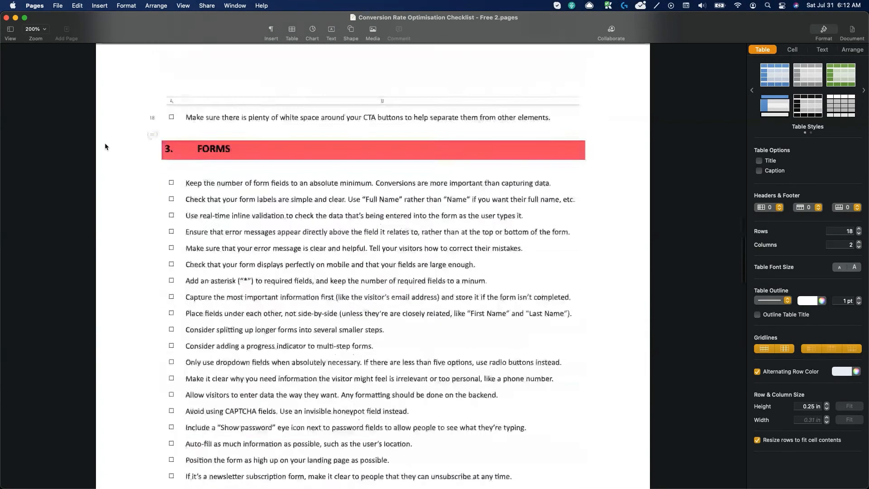
{"action": "scroll", "coordinate": [104, 146], "scroll_direction": "up", "scroll_amount": 10}
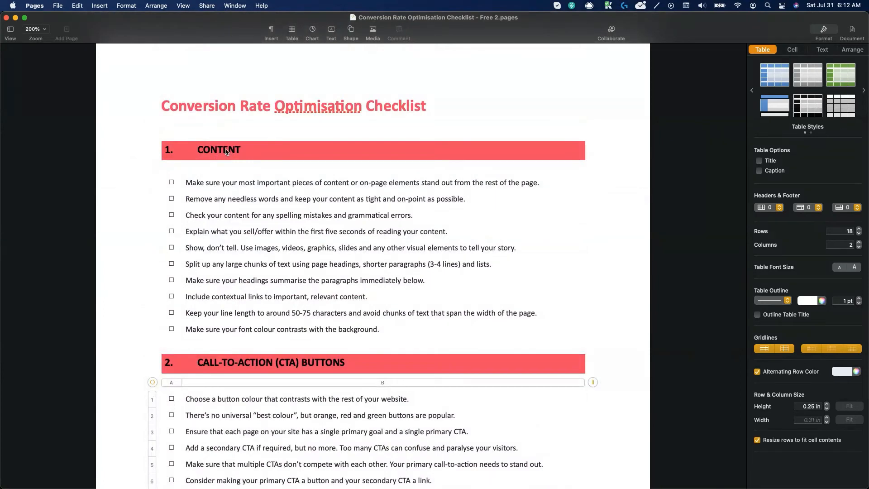
{"action": "scroll", "coordinate": [245, 370], "scroll_direction": "down", "scroll_amount": 5}
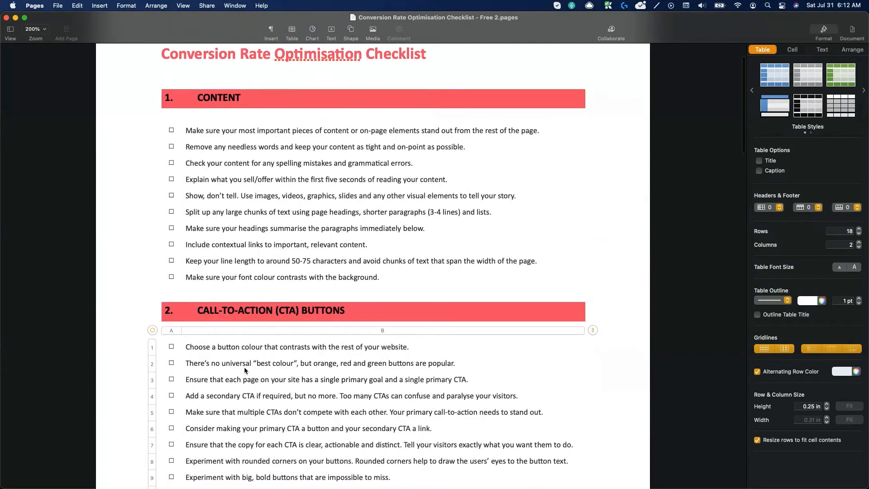
{"action": "scroll", "coordinate": [245, 371], "scroll_direction": "down", "scroll_amount": 6}
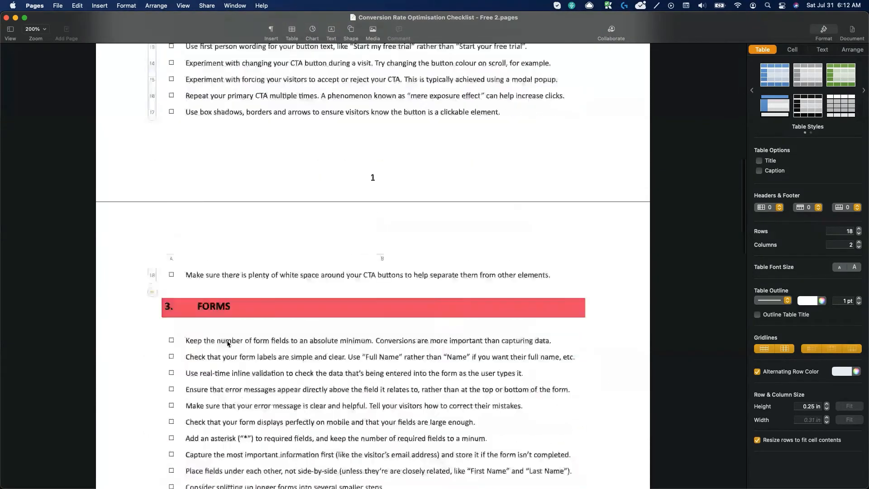
{"action": "left_click", "coordinate": [16, 19]}
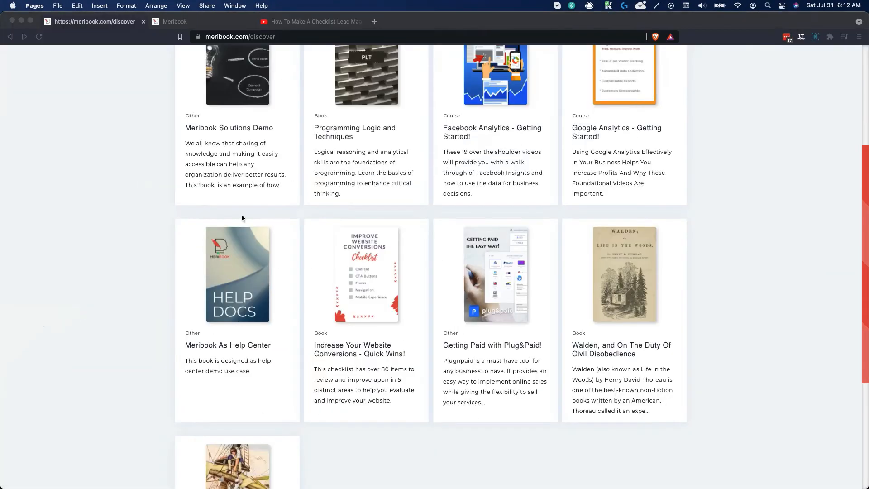
- Switch to the Meribook book page in Brave and show the sections of the chapter "Five core area of website optimization - 2021"
{"action": "left_click", "coordinate": [193, 25]}
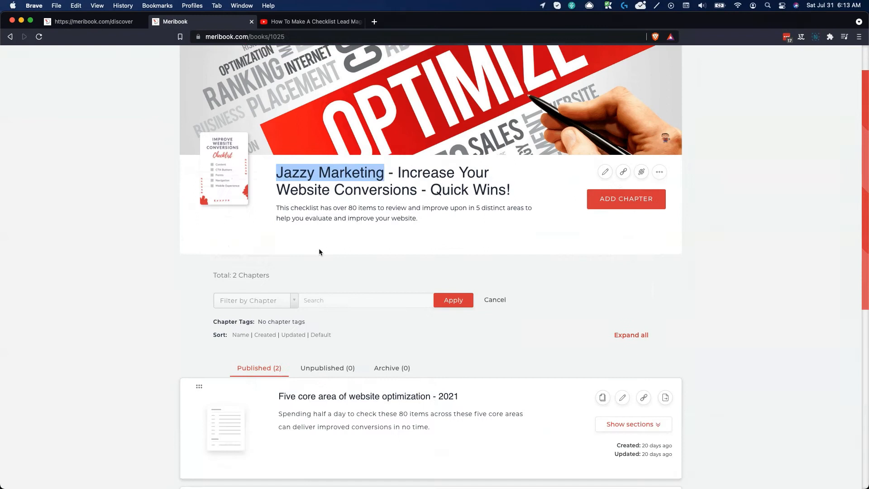
{"action": "scroll", "coordinate": [319, 248], "scroll_direction": "down", "scroll_amount": 3}
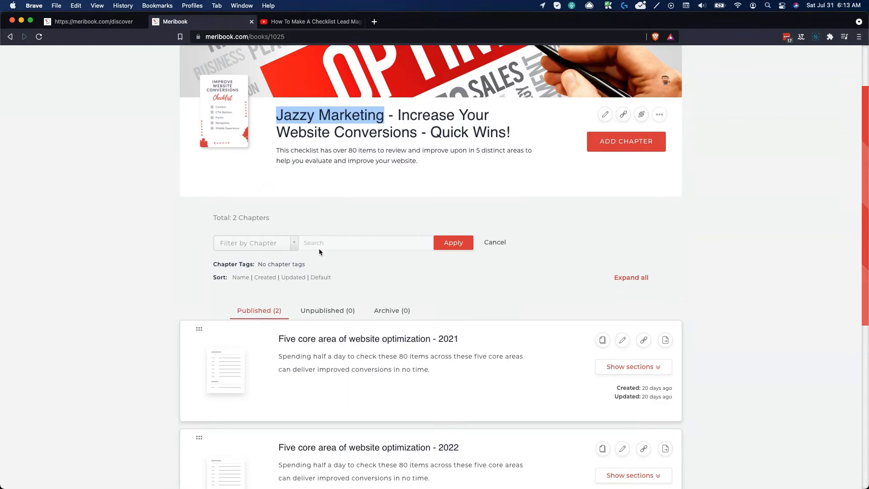
{"action": "scroll", "coordinate": [363, 240], "scroll_direction": "up", "scroll_amount": 3}
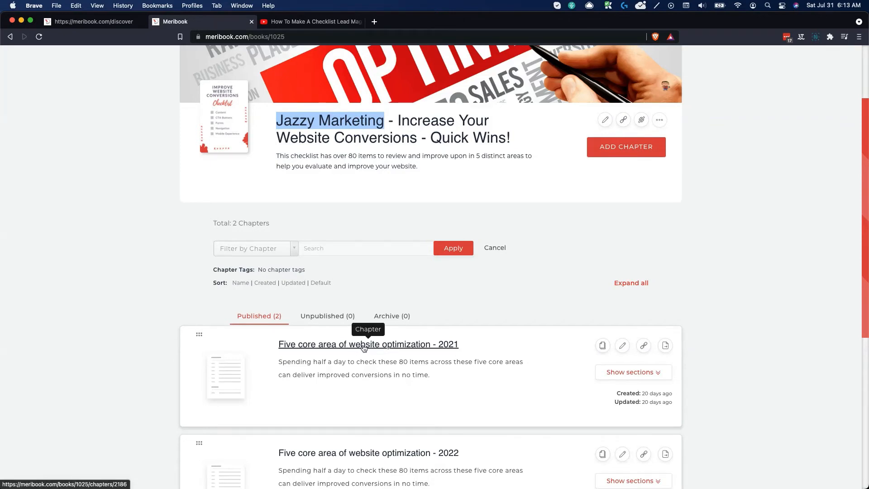
{"action": "left_click", "coordinate": [623, 372]}
{"action": "scroll", "coordinate": [623, 370], "scroll_direction": "down", "scroll_amount": 6}
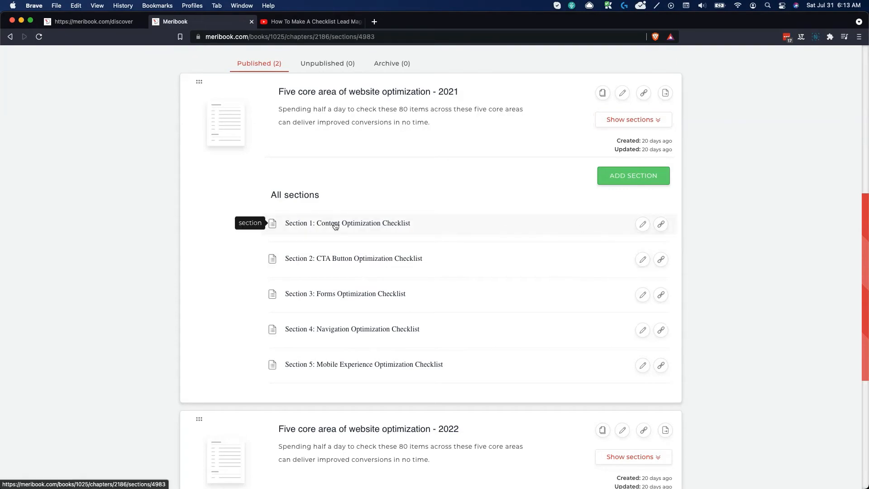
- Open "Section 1: Content Optimization Checklist" and examine its checkbox items and the Notes area under each item
{"action": "left_click", "coordinate": [334, 224]}
{"action": "scroll", "coordinate": [334, 222], "scroll_direction": "down", "scroll_amount": 1}
{"action": "scroll", "coordinate": [334, 223], "scroll_direction": "down", "scroll_amount": 15}
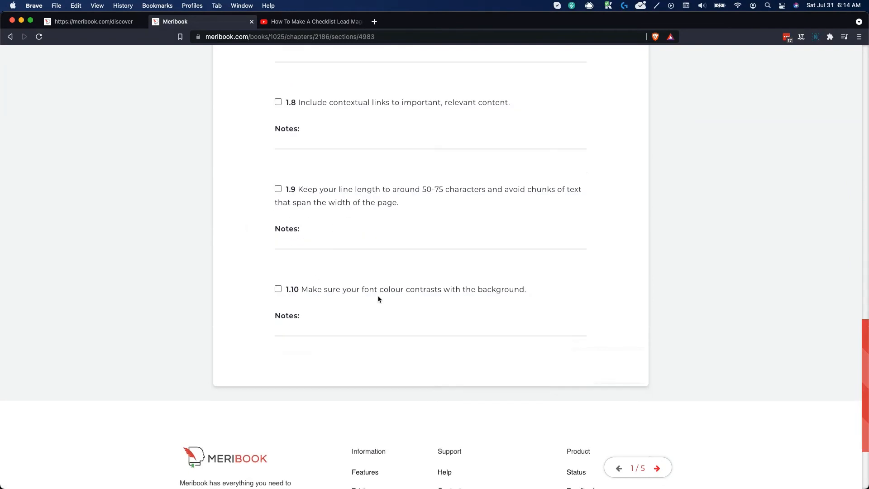
{"action": "scroll", "coordinate": [380, 294], "scroll_direction": "up", "scroll_amount": 10}
{"action": "scroll", "coordinate": [380, 296], "scroll_direction": "up", "scroll_amount": 6}
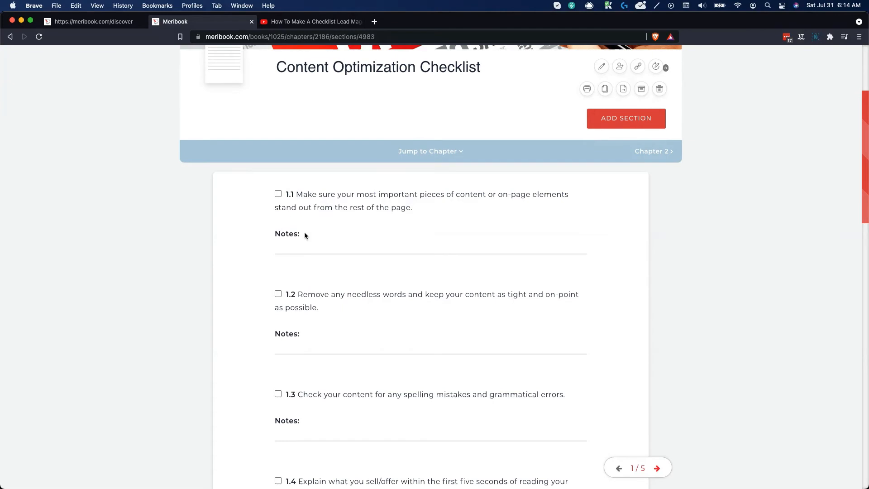
{"action": "double_click", "coordinate": [293, 233]}
{"action": "scroll", "coordinate": [314, 262], "scroll_direction": "up", "scroll_amount": 4}
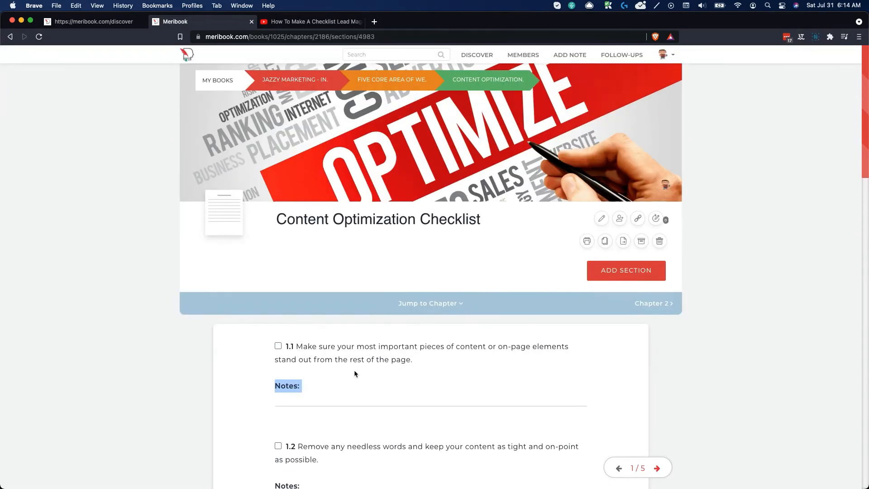
{"action": "left_click", "coordinate": [319, 382]}
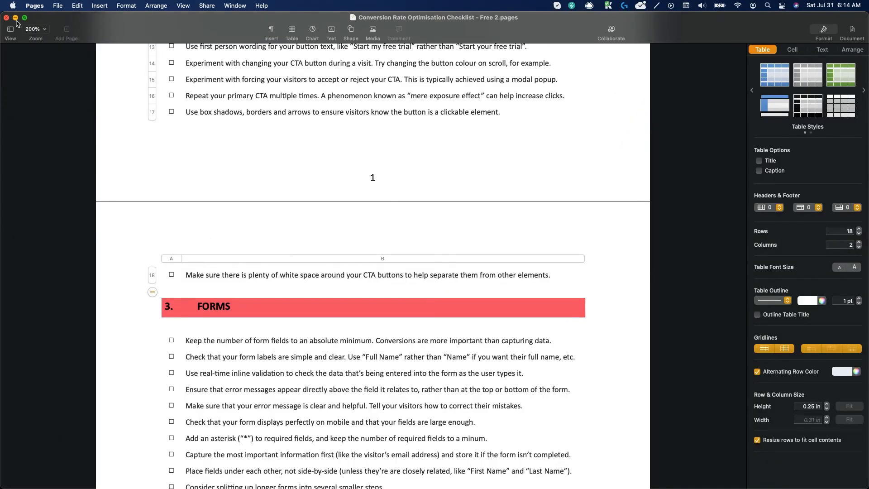
- Examine the individual items of the Call-to-Action (CTA) Buttons section in the Pages checklist for comparison
{"action": "scroll", "coordinate": [276, 185], "scroll_direction": "up", "scroll_amount": 10}
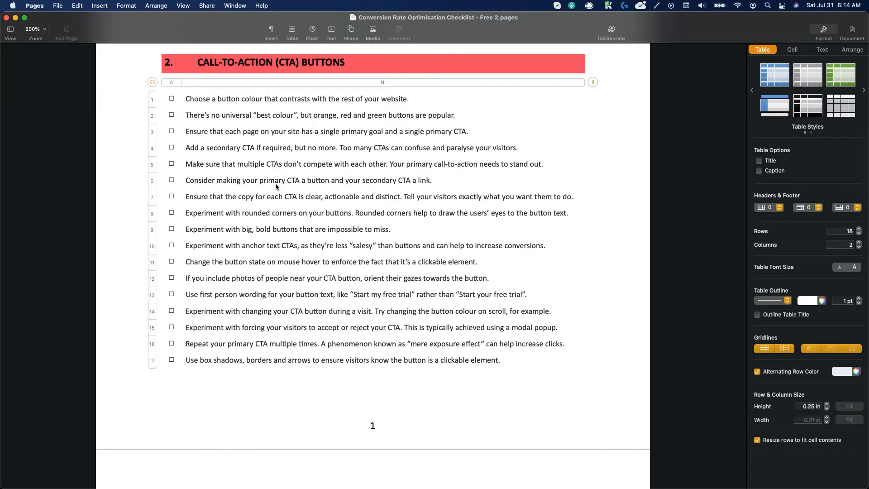
{"action": "scroll", "coordinate": [168, 217], "scroll_direction": "up", "scroll_amount": 4}
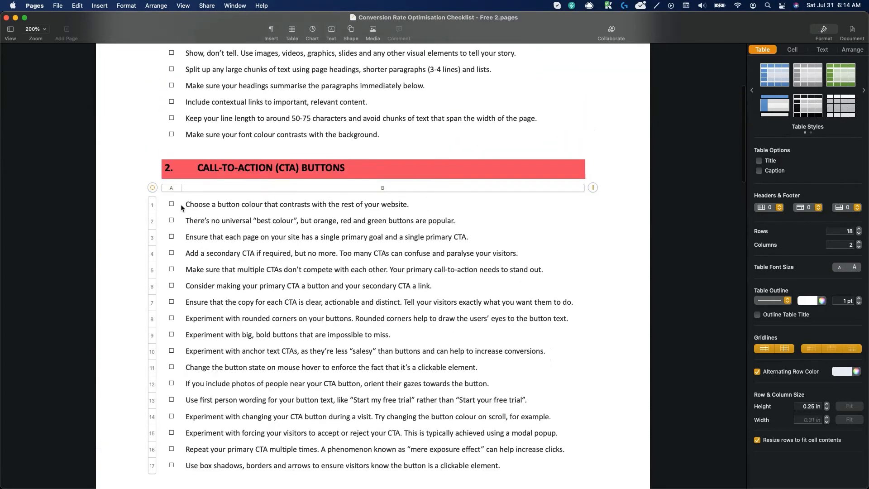
{"action": "left_click", "coordinate": [253, 235]}
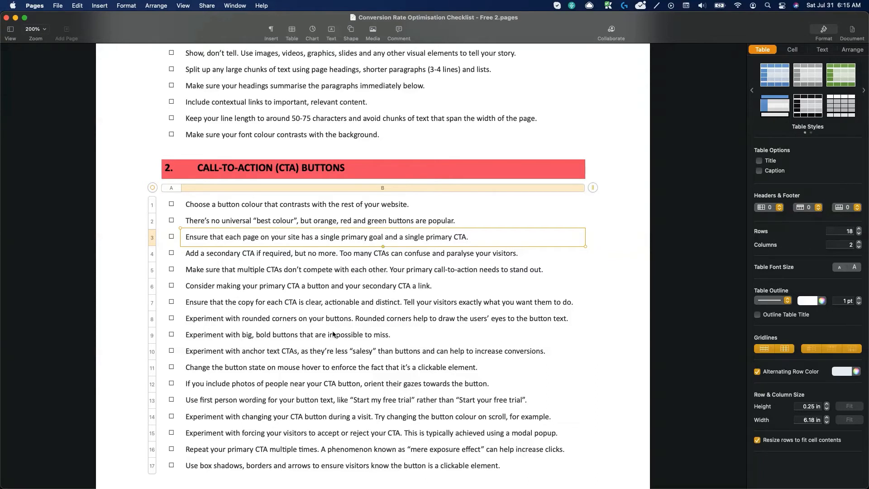
{"action": "left_click", "coordinate": [248, 325]}
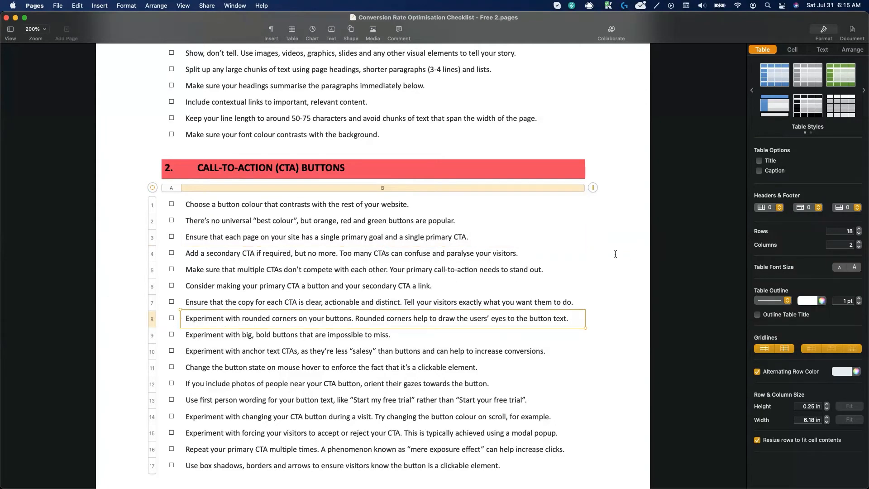
{"action": "left_click", "coordinate": [691, 261]}
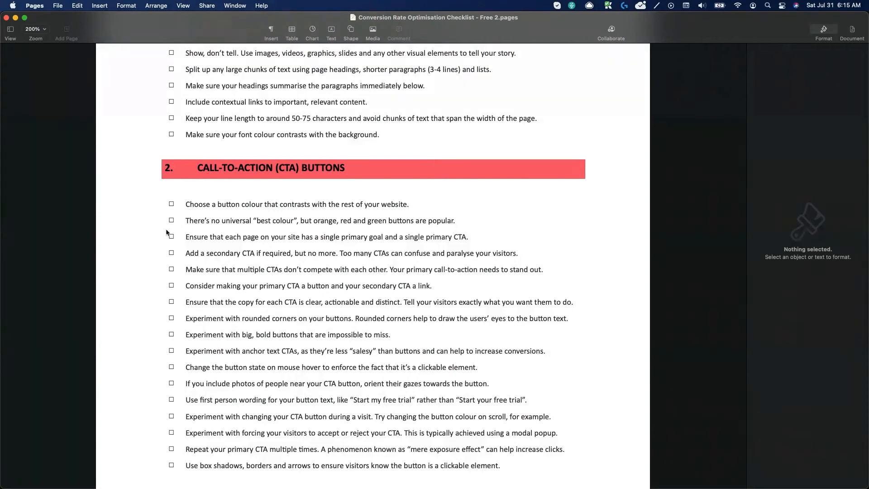
{"action": "left_click", "coordinate": [201, 322]}
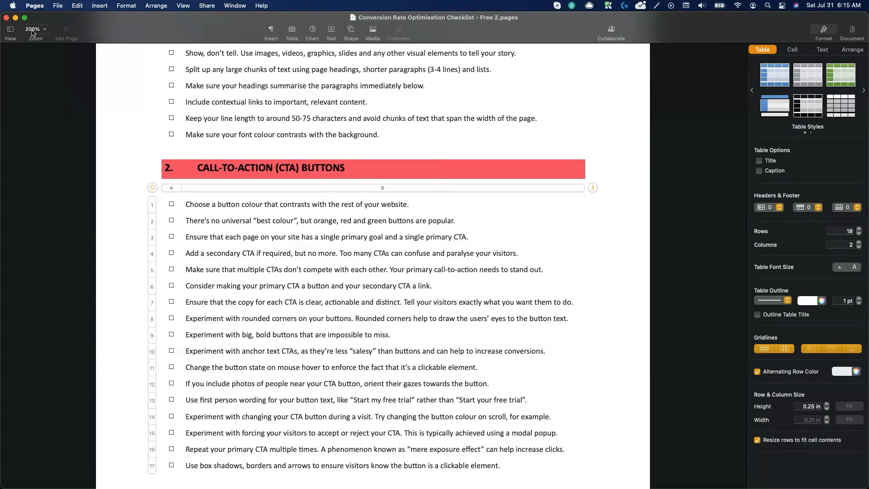
{"action": "left_click", "coordinate": [16, 20]}
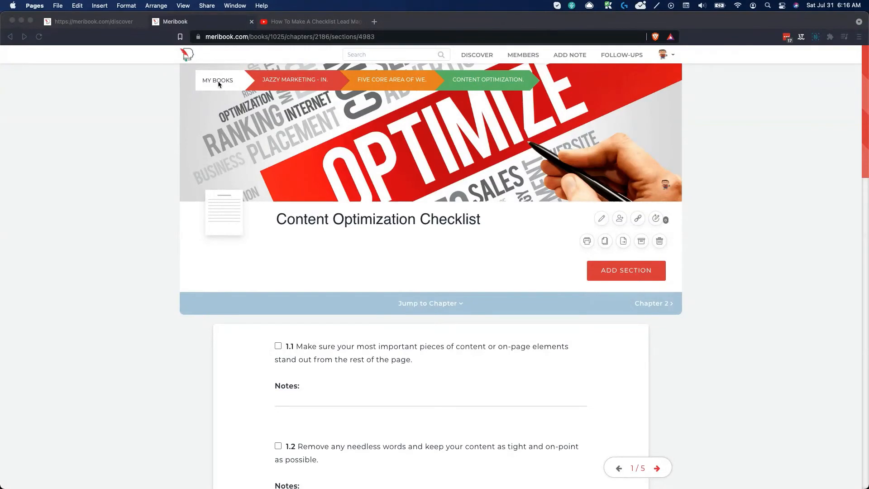
- From My Books in Brave, create a private book named "New - Increase Your Website Conversions - Quick Wins!"
{"action": "left_click", "coordinate": [234, 79]}
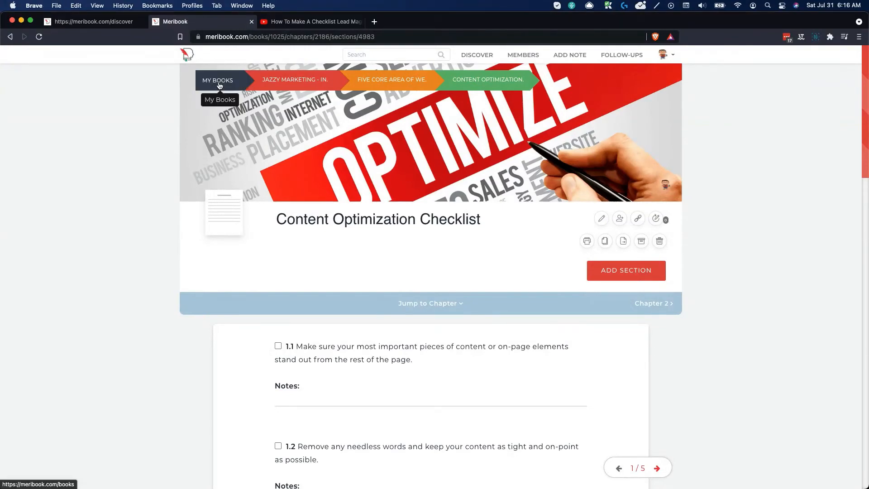
{"action": "left_click", "coordinate": [218, 85]}
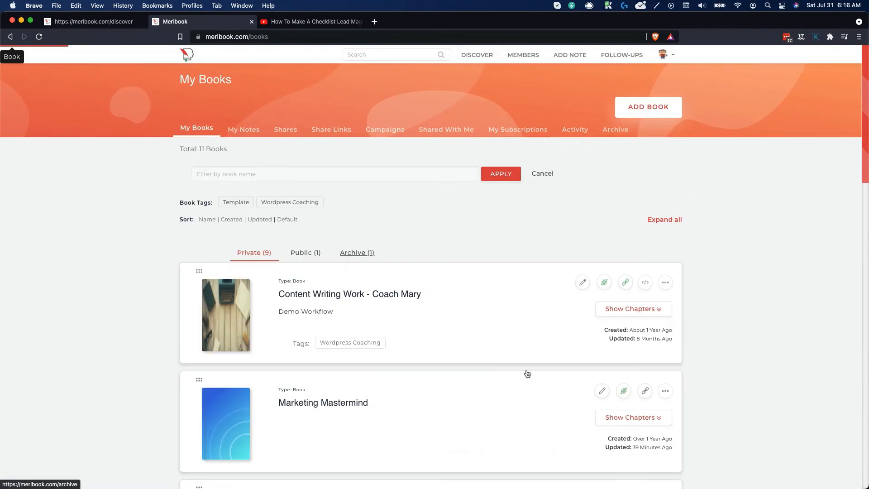
{"action": "left_click", "coordinate": [634, 112]}
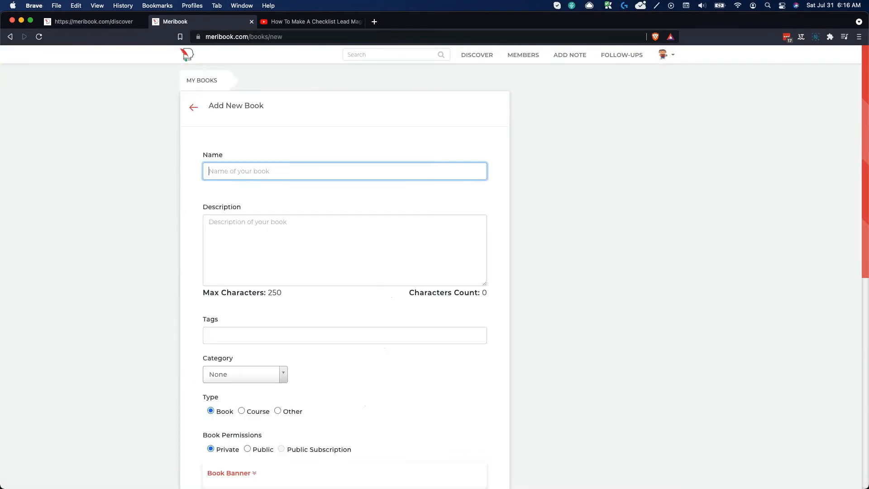
{"action": "left_click", "coordinate": [241, 171]}
{"action": "type", "text": "Increase Your Website Conversions - Quick Wins!"}
{"action": "key", "text": "super+Left"}
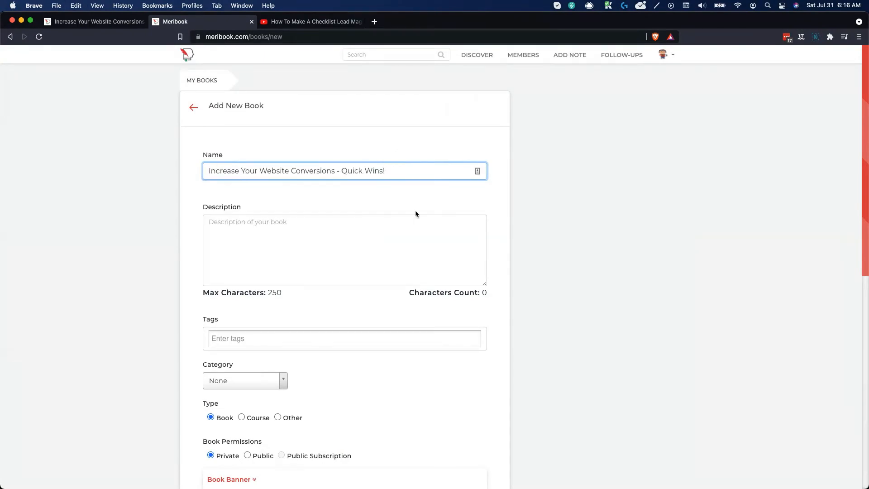
{"action": "type", "text": "New -"}
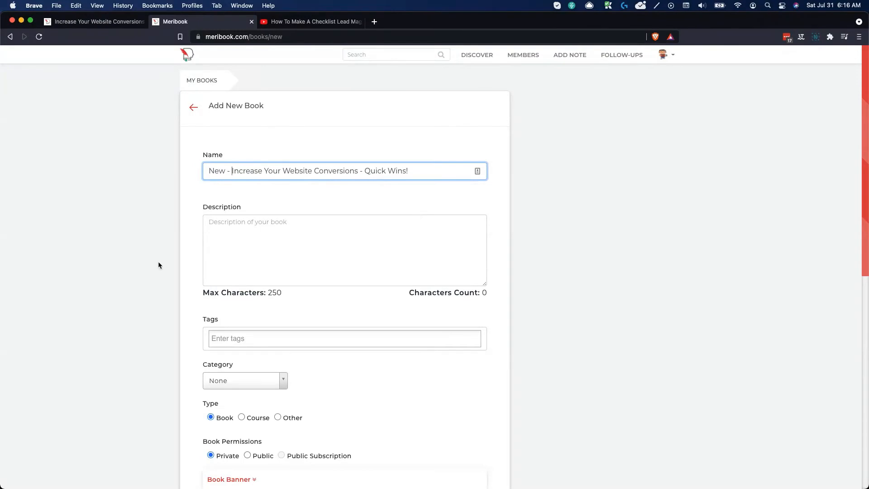
{"action": "scroll", "coordinate": [247, 331], "scroll_direction": "down", "scroll_amount": 6}
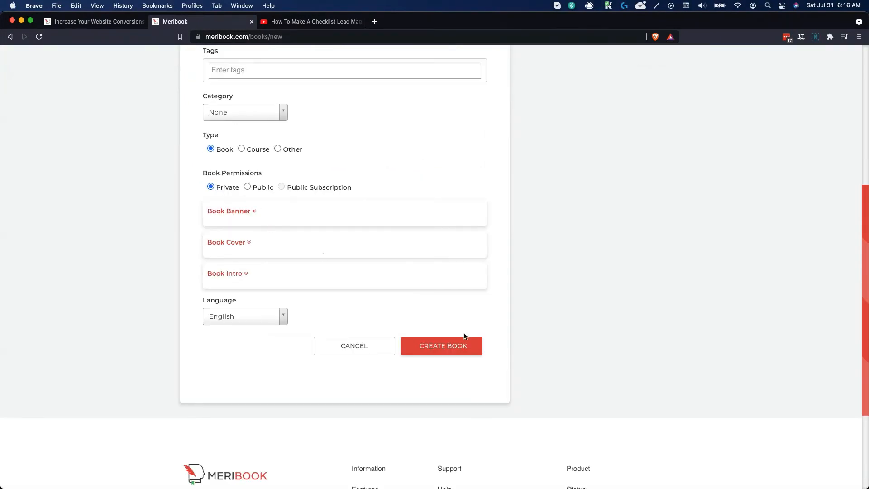
{"action": "left_click", "coordinate": [236, 248]}
{"action": "left_click", "coordinate": [437, 348]}
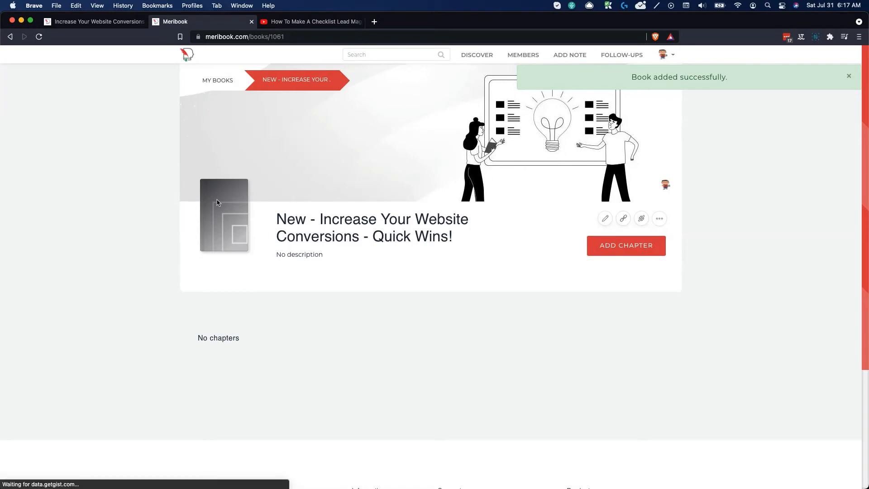
- Edit the new book and add "Online Tutor - 851 x 315 px.jpeg" as its banner photo
{"action": "left_click", "coordinate": [603, 220]}
{"action": "scroll", "coordinate": [423, 256], "scroll_direction": "down", "scroll_amount": 4}
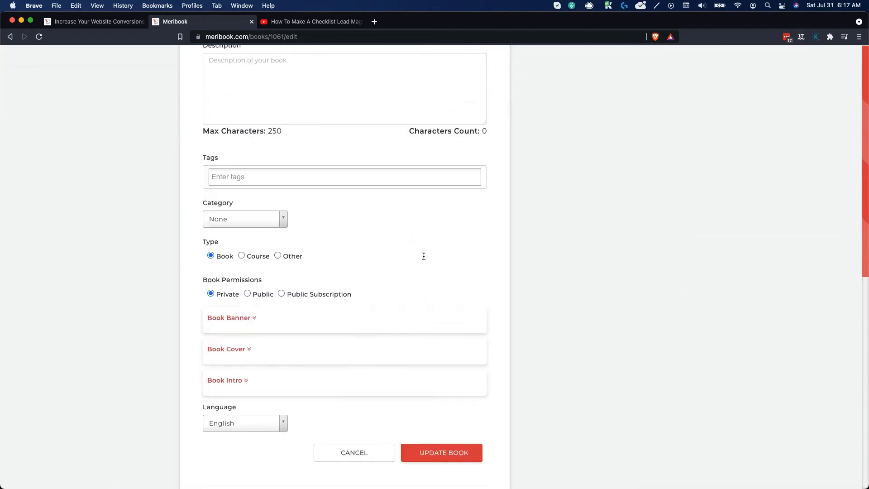
{"action": "scroll", "coordinate": [424, 256], "scroll_direction": "down", "scroll_amount": 5}
{"action": "left_click", "coordinate": [234, 168]}
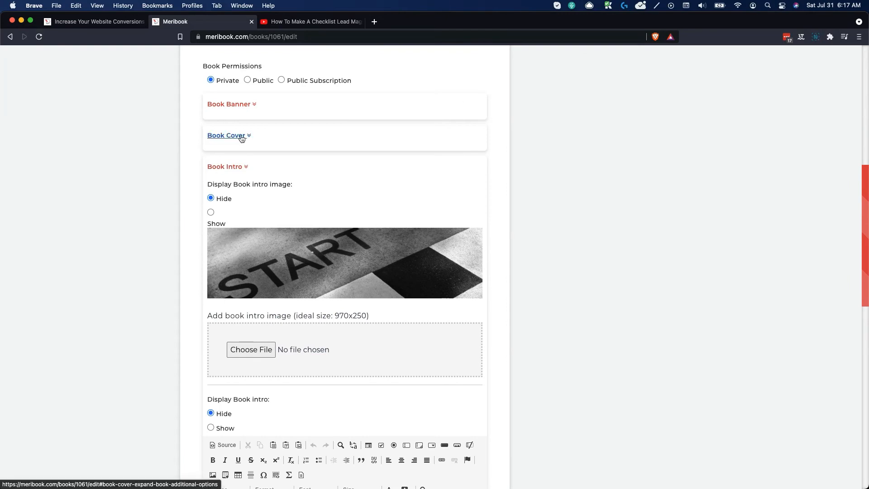
{"action": "left_click", "coordinate": [238, 137]}
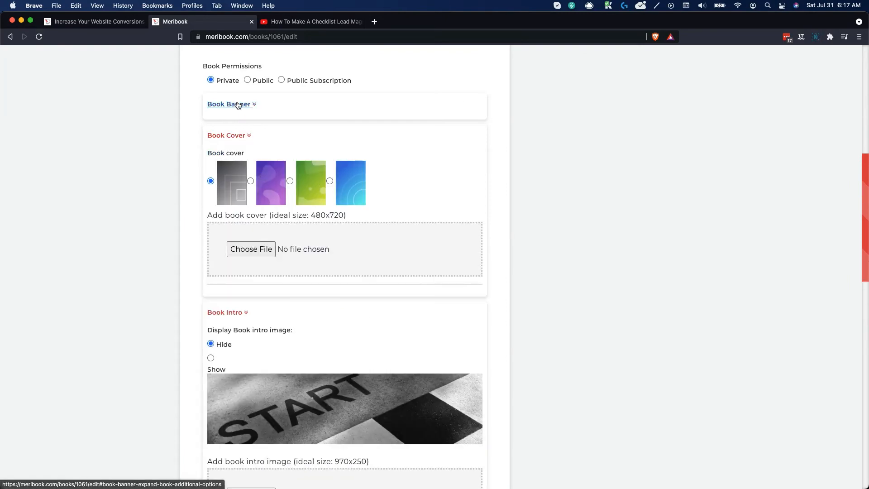
{"action": "left_click", "coordinate": [237, 105]}
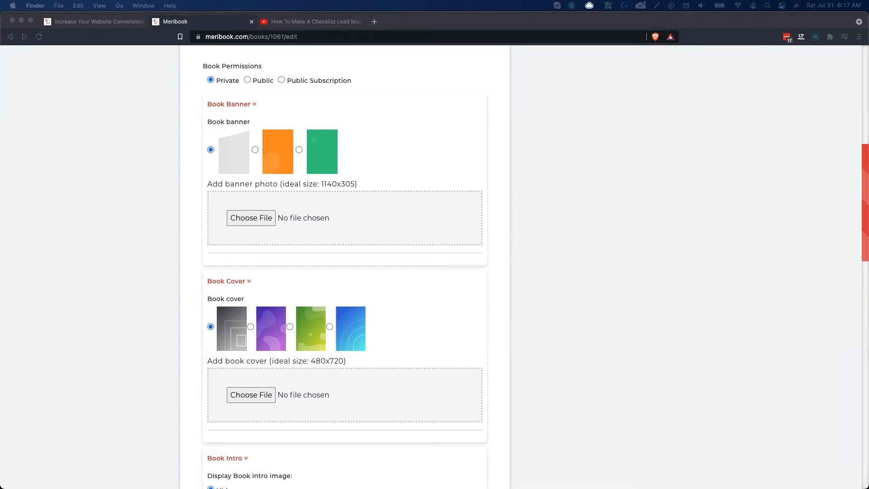
{"action": "left_click_drag", "start_coordinate": [176, 226], "coordinate": [256, 222]}
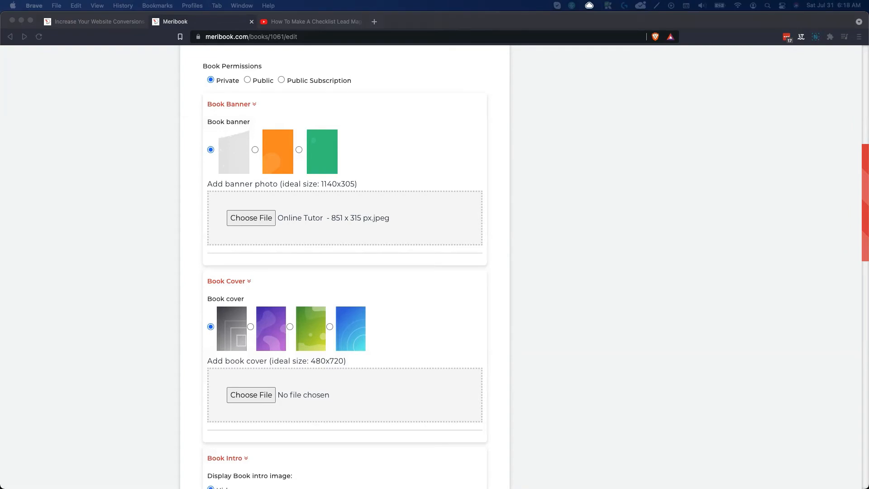
- Add "100 Online Business Ideas - 1600 x 2560 px.jpeg" as the book cover and save the book
{"action": "left_click_drag", "start_coordinate": [3, 234], "coordinate": [263, 399]}
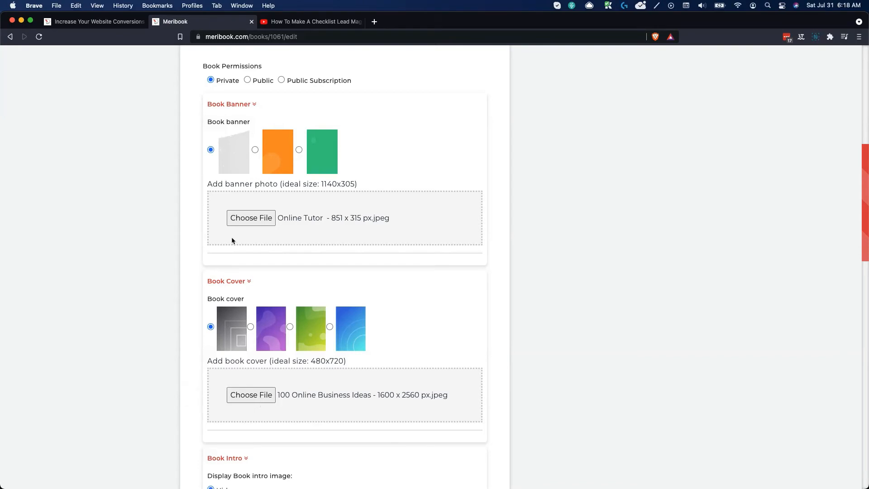
{"action": "scroll", "coordinate": [231, 237], "scroll_direction": "down", "scroll_amount": 12}
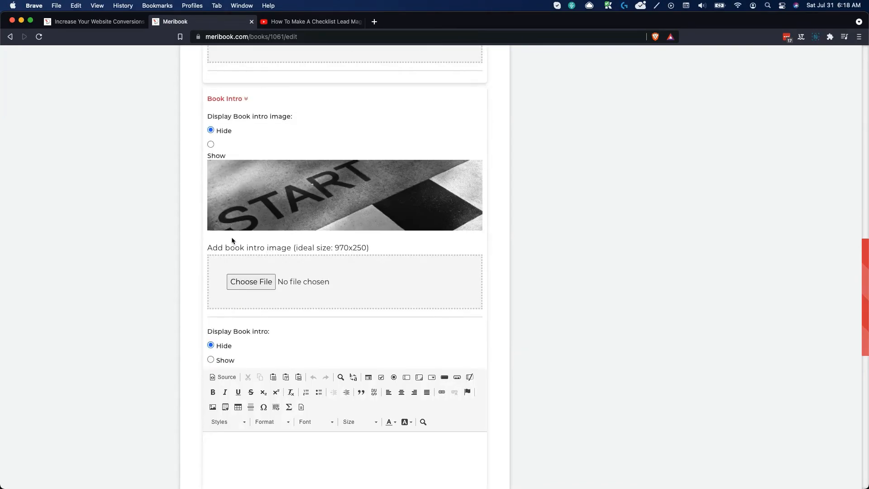
{"action": "scroll", "coordinate": [231, 237], "scroll_direction": "down", "scroll_amount": 5}
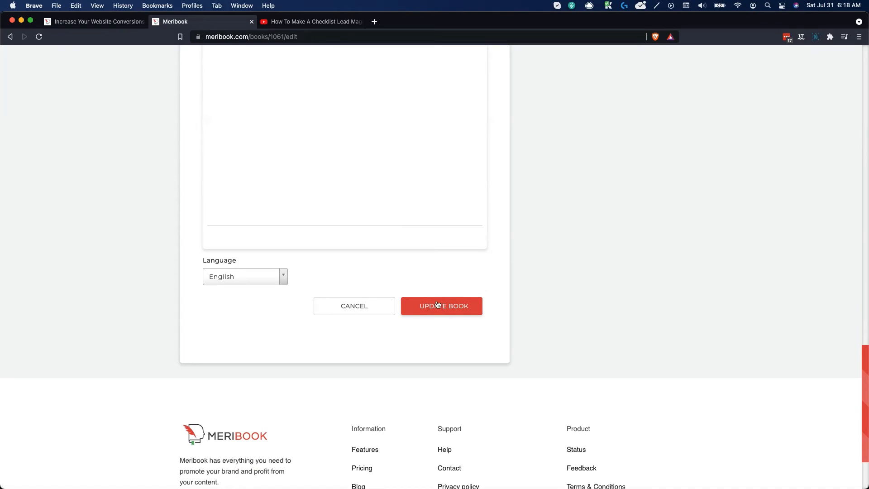
{"action": "left_click", "coordinate": [440, 317]}
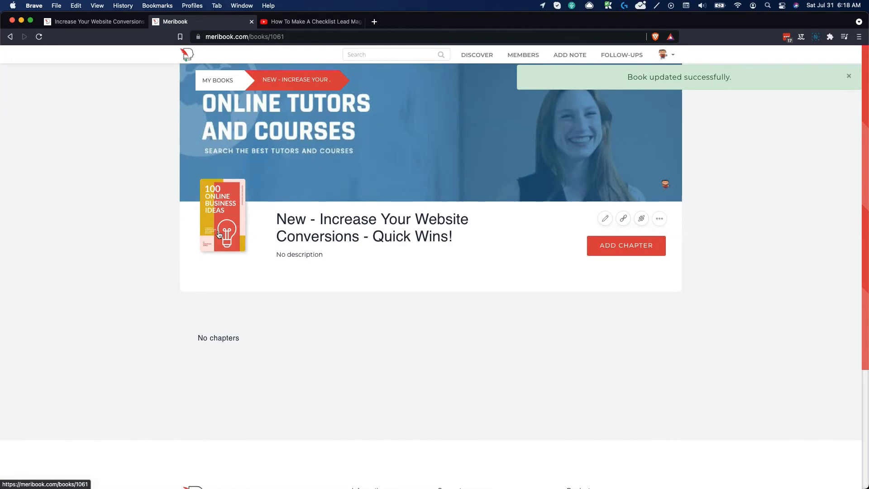
{"action": "left_click", "coordinate": [219, 234]}
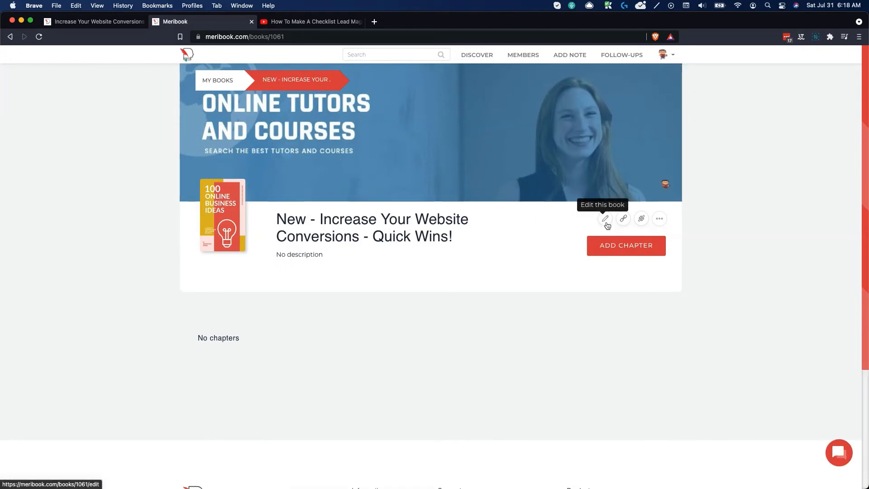
- Copy the description text of the published book "Increase Your Website Conversions - Quick Wins!"
{"action": "left_click", "coordinate": [115, 23]}
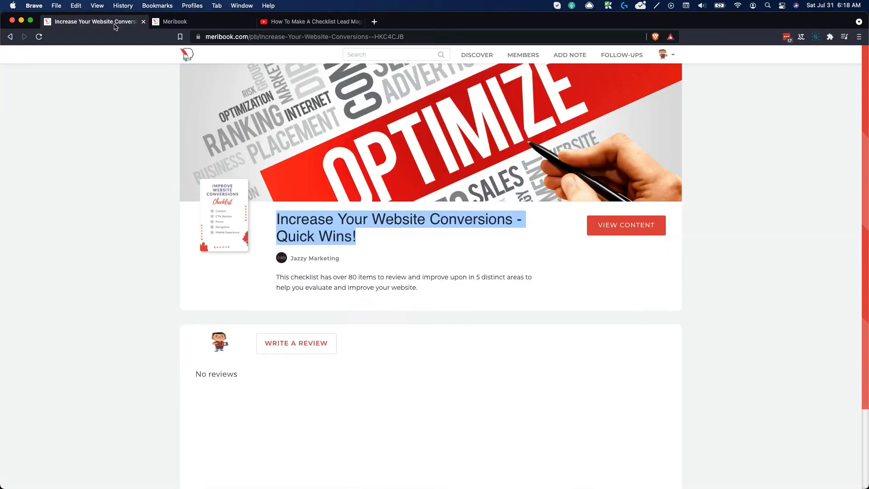
{"action": "left_click_drag", "start_coordinate": [418, 290], "coordinate": [275, 277]}
{"action": "key", "text": "super+c"}
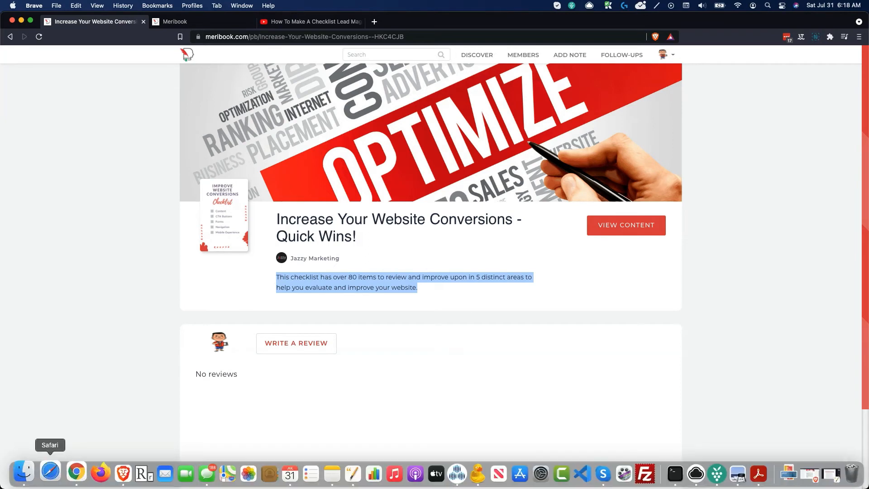
- Switch to Pages, examine the checklist document from its title and Content section, and return to Brave
{"action": "left_click", "coordinate": [343, 473]}
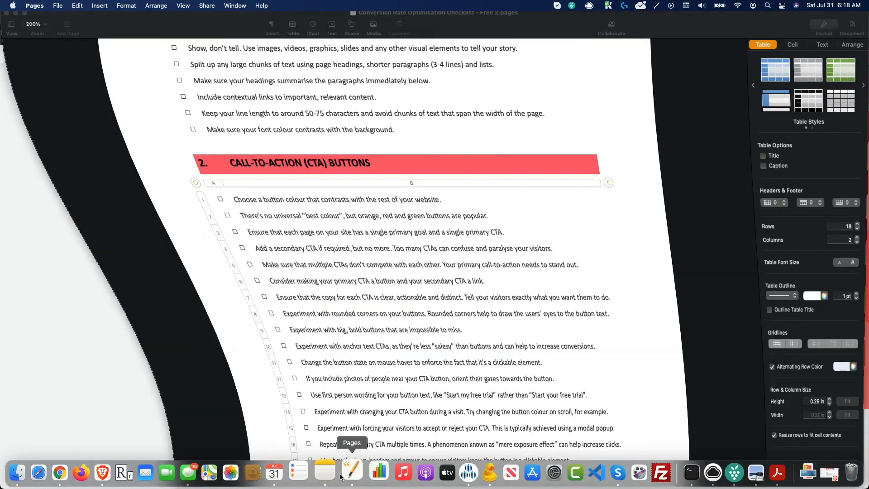
{"action": "scroll", "coordinate": [317, 181], "scroll_direction": "up", "scroll_amount": 10}
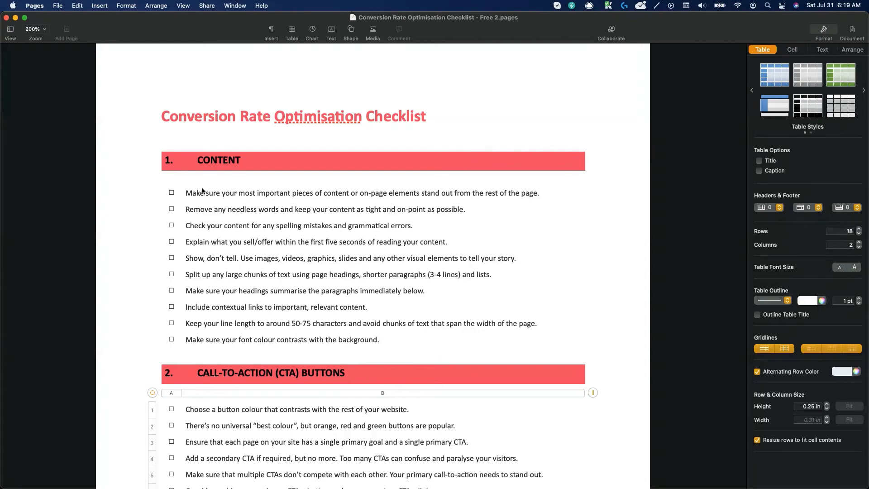
{"action": "left_click", "coordinate": [15, 18]}
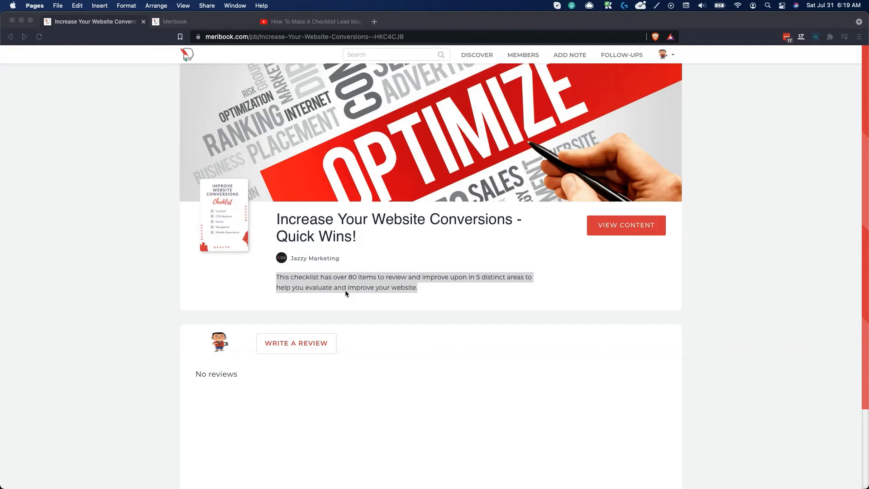
{"action": "left_click", "coordinate": [426, 326]}
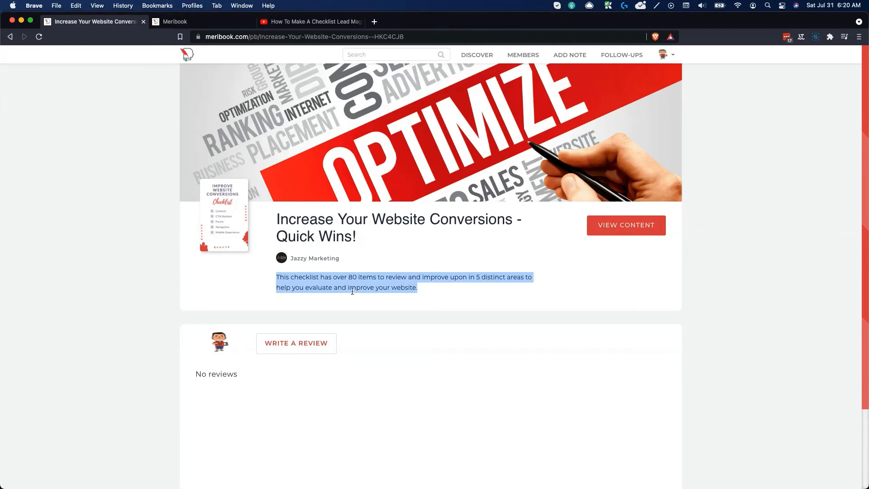
- Paste the copied checklist description into the new book's Description and save the book
{"action": "key", "text": "ctrl+Tab"}
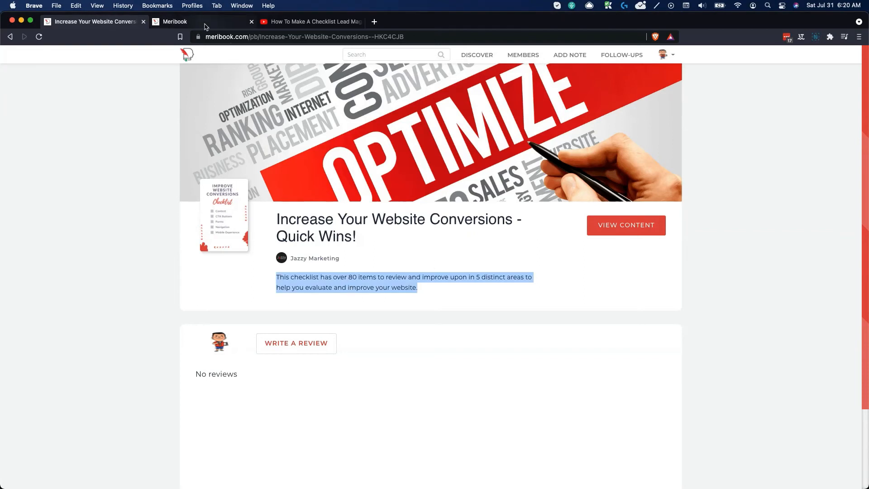
{"action": "left_click", "coordinate": [605, 218]}
{"action": "left_click", "coordinate": [247, 239]}
{"action": "key", "text": "super+v"}
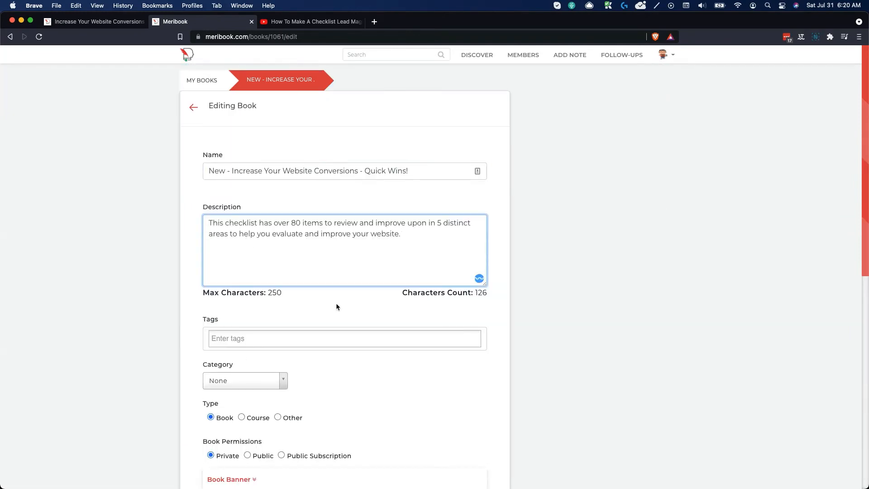
{"action": "scroll", "coordinate": [272, 384], "scroll_direction": "down", "scroll_amount": 5}
{"action": "left_click", "coordinate": [432, 441]}
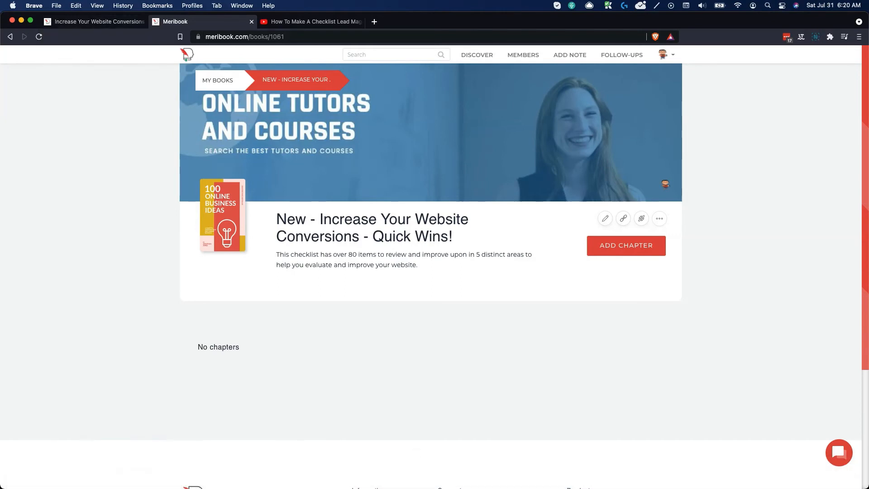
- Look over the ten-row Content table in the Pages checklist and minimise the document
{"action": "left_click", "coordinate": [333, 474]}
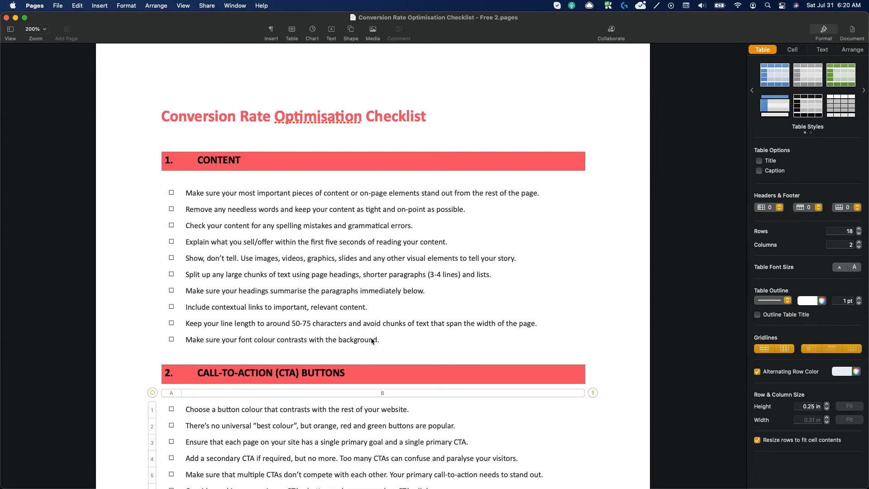
{"action": "left_click", "coordinate": [386, 343]}
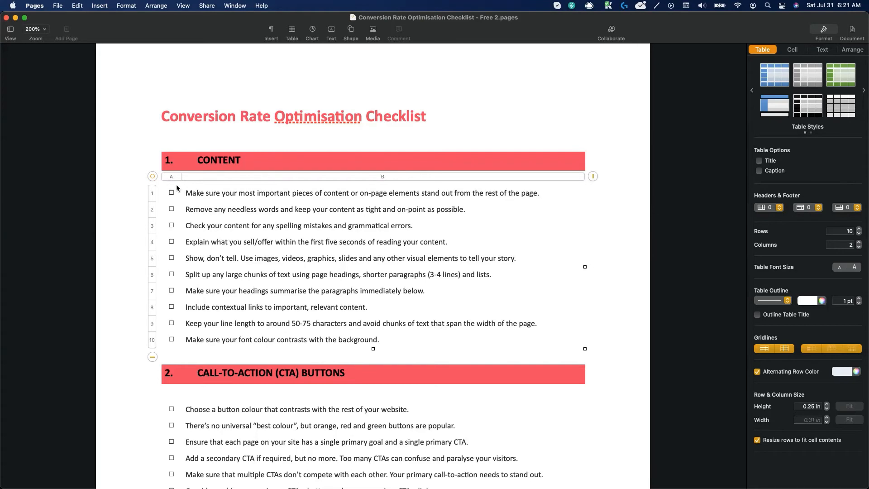
{"action": "left_click", "coordinate": [15, 18]}
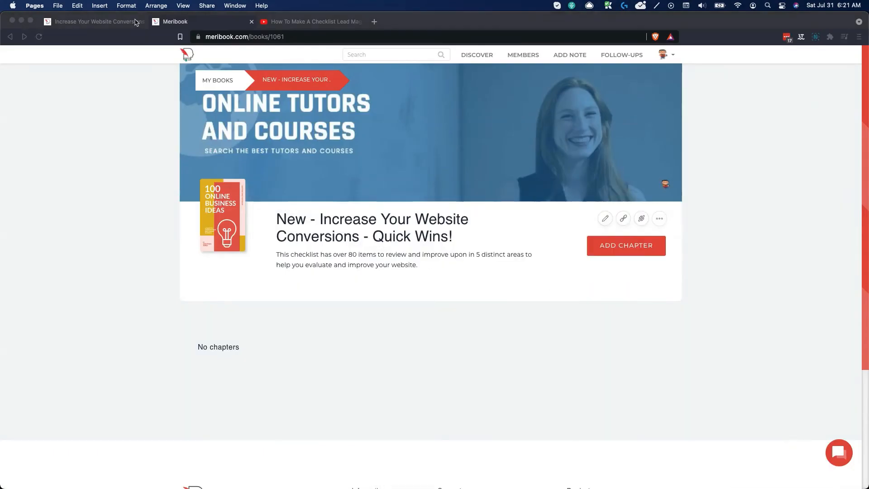
- View the published book's content in Brave and examine the sections of the chapter "Five core area of website optimization"
{"action": "left_click", "coordinate": [119, 22]}
{"action": "left_click", "coordinate": [141, 196]}
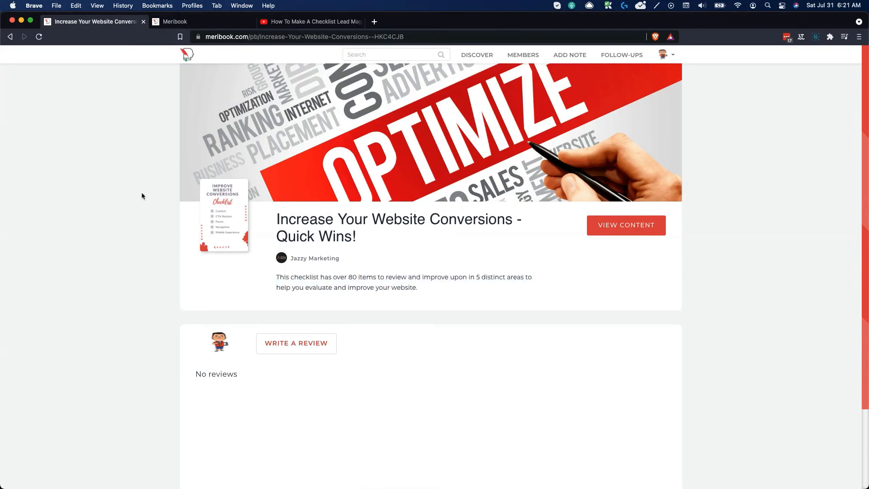
{"action": "left_click", "coordinate": [614, 226]}
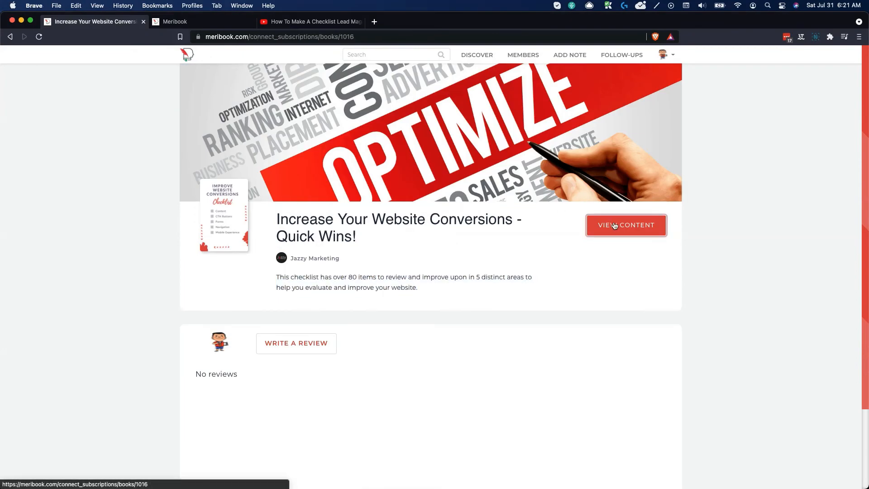
{"action": "scroll", "coordinate": [295, 270], "scroll_direction": "down", "scroll_amount": 3}
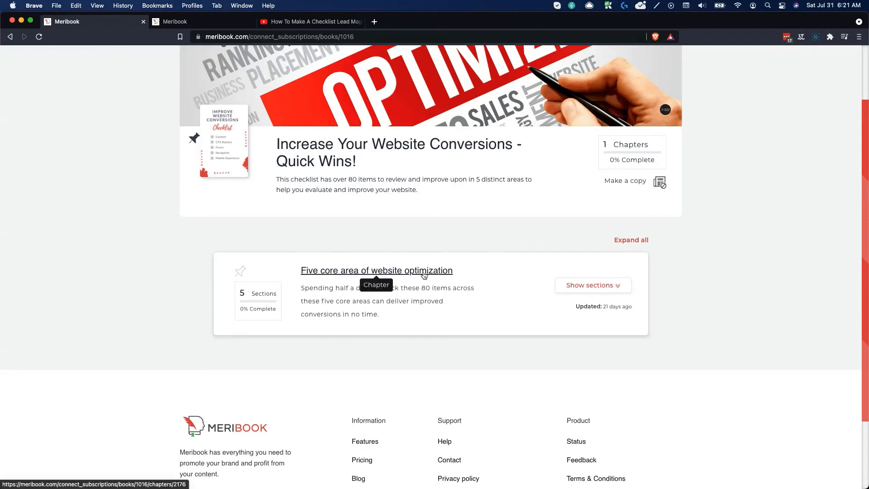
{"action": "left_click", "coordinate": [610, 286]}
{"action": "scroll", "coordinate": [609, 287], "scroll_direction": "down", "scroll_amount": 4}
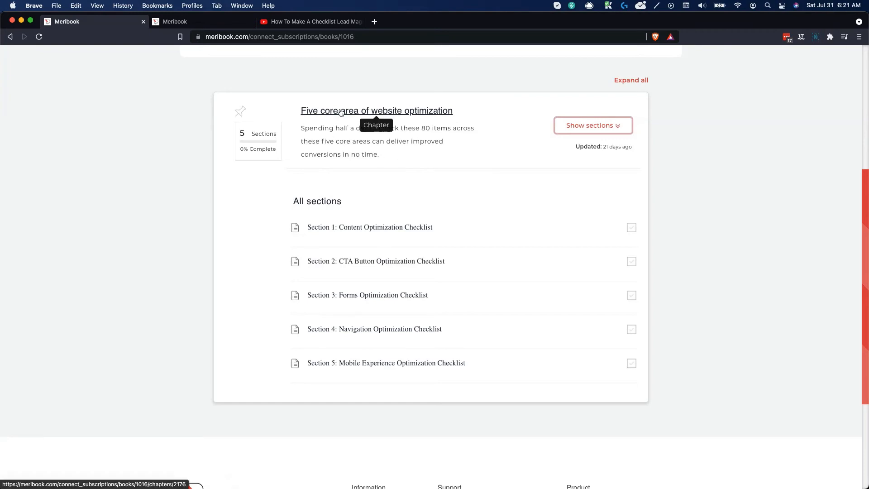
{"action": "scroll", "coordinate": [322, 137], "scroll_direction": "up", "scroll_amount": 5}
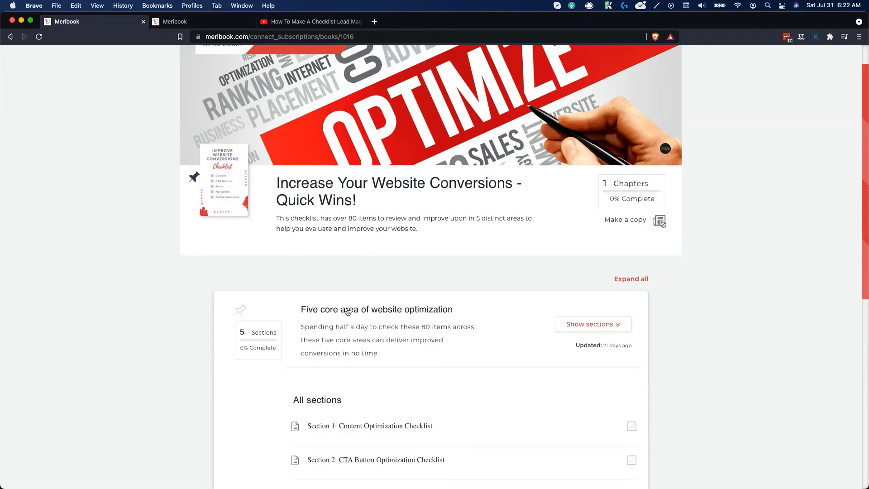
- Name the new chapter "Five core area of website optimization", leave its description empty, and create it as published
{"action": "left_click", "coordinate": [347, 312]}
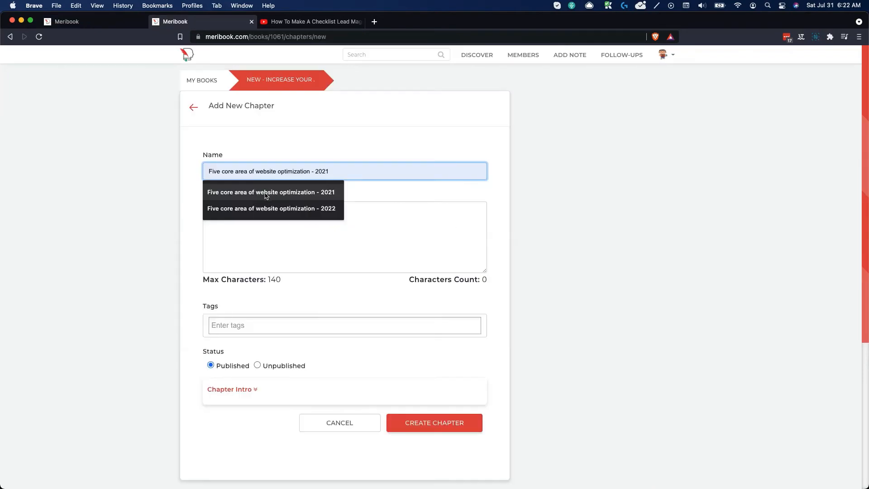
{"action": "left_click", "coordinate": [266, 196]}
{"action": "key", "text": "BackSpace"}
{"action": "key", "text": "BackSpace"}
{"action": "key", "text": "BackSpace"}
{"action": "key", "text": "BackSpace"}
{"action": "key", "text": "BackSpace"}
{"action": "key", "text": "BackSpace"}
{"action": "key", "text": "BackSpace"}
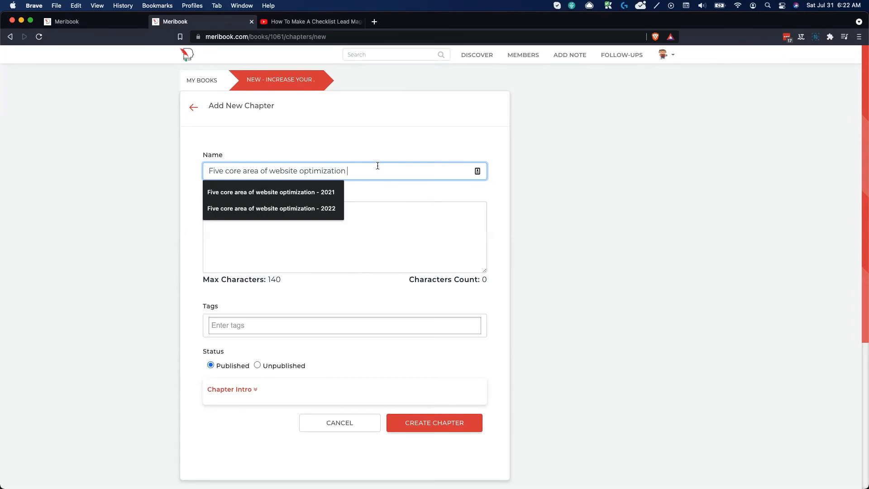
{"action": "left_click", "coordinate": [374, 226]}
{"action": "left_click", "coordinate": [418, 424]}
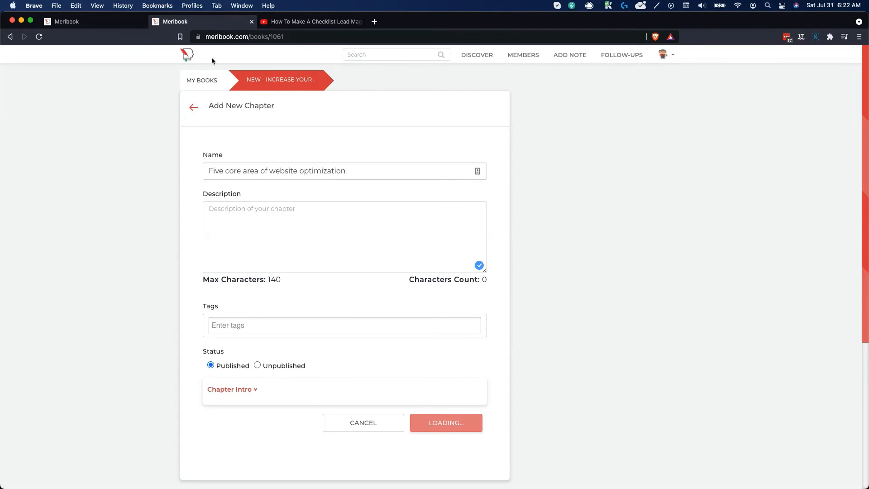
- Add a section to the chapter "Five core area of website optimization" and name it "Content Optimization"
{"action": "scroll", "coordinate": [366, 294], "scroll_direction": "down", "scroll_amount": 6}
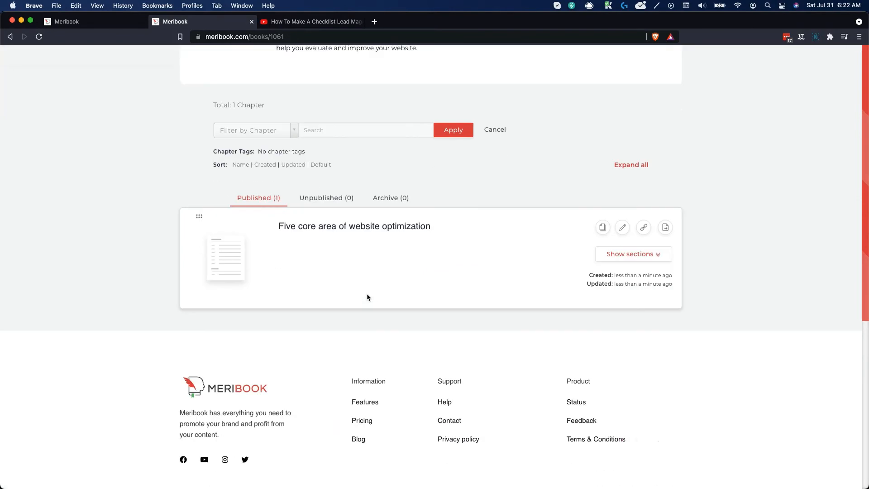
{"action": "left_click", "coordinate": [624, 213]}
{"action": "scroll", "coordinate": [626, 221], "scroll_direction": "down", "scroll_amount": 1}
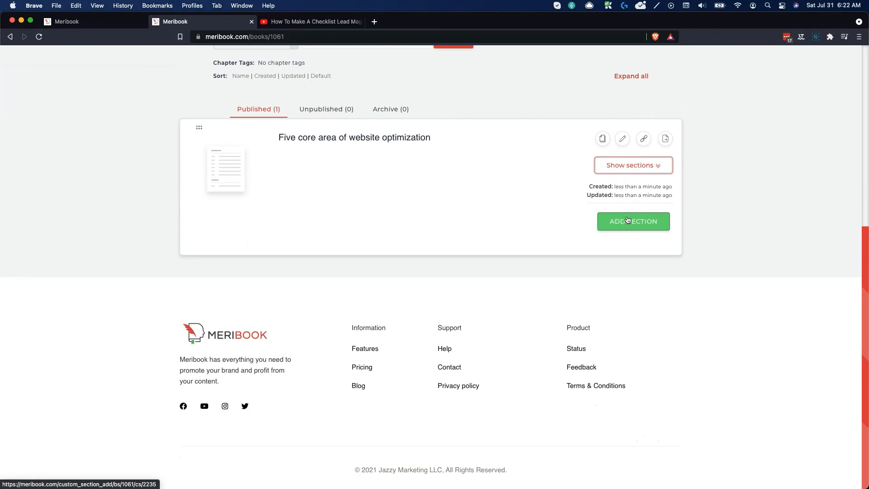
{"action": "left_click", "coordinate": [626, 225]}
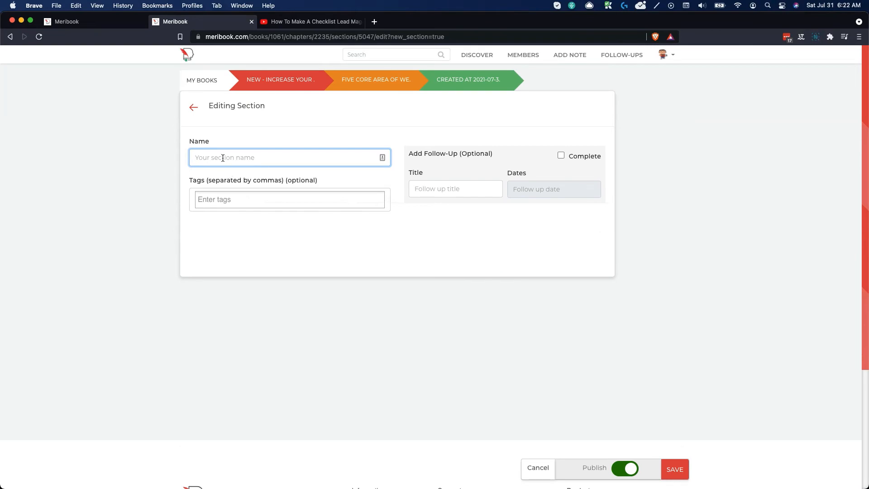
{"action": "type", "text": "Content Optimization"}
{"action": "left_click", "coordinate": [294, 337]}
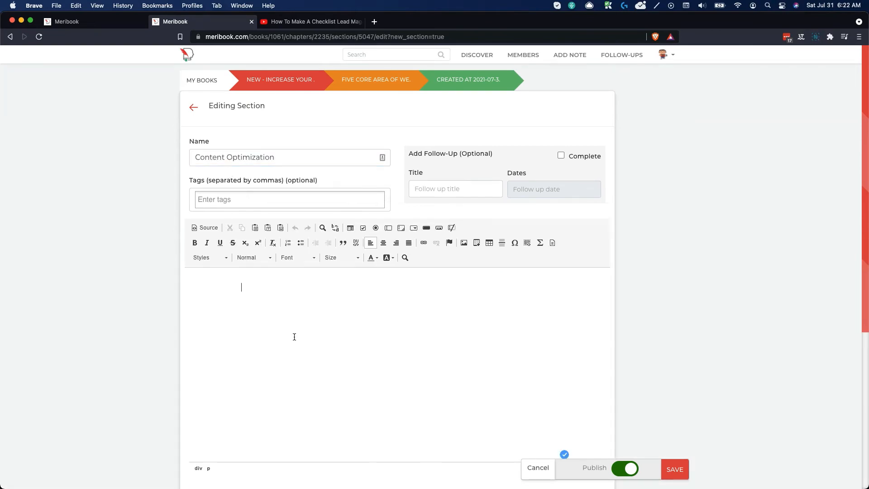
- Switch to Pages, copy the text of the first item in the Content table, and minimise the document
{"action": "left_click", "coordinate": [342, 470]}
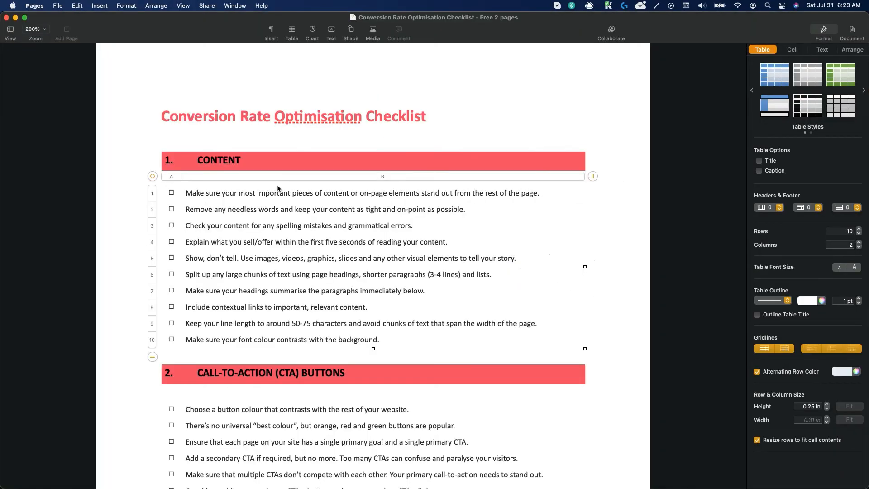
{"action": "left_click", "coordinate": [260, 195]}
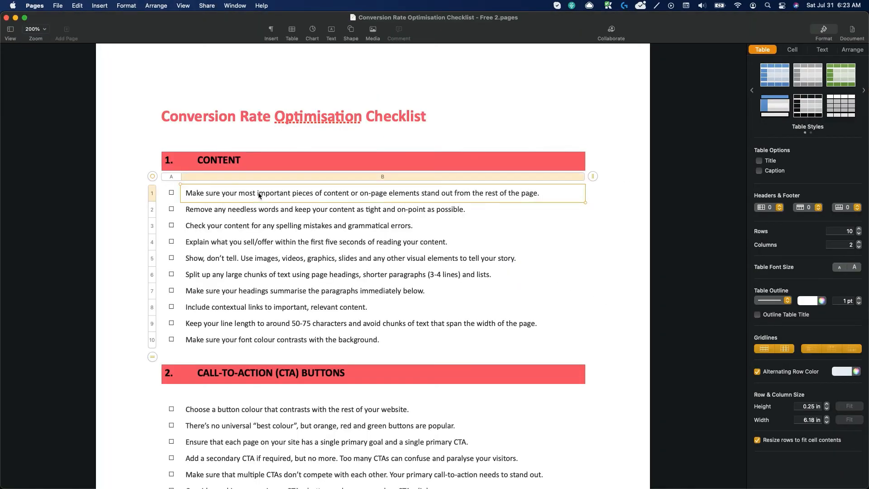
{"action": "left_click", "coordinate": [258, 193]}
{"action": "double_click", "coordinate": [259, 193]}
{"action": "triple_click", "coordinate": [259, 193]}
{"action": "key", "text": "super+c"}
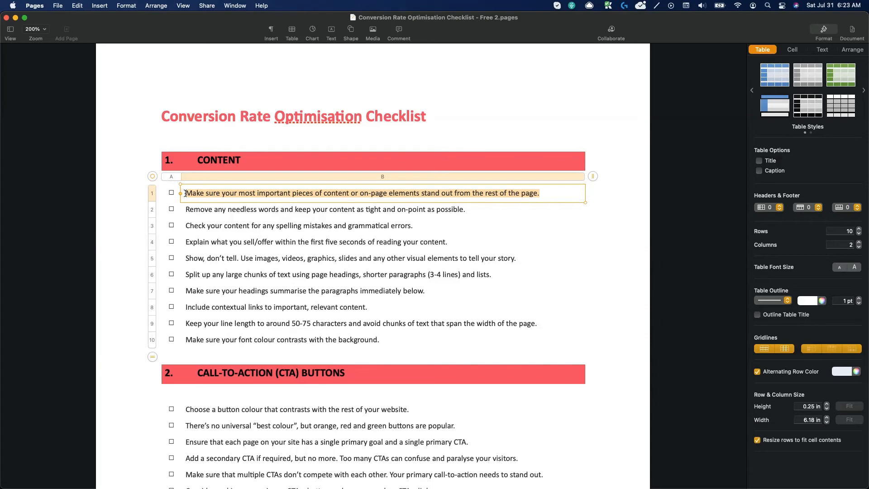
{"action": "left_click", "coordinate": [15, 18]}
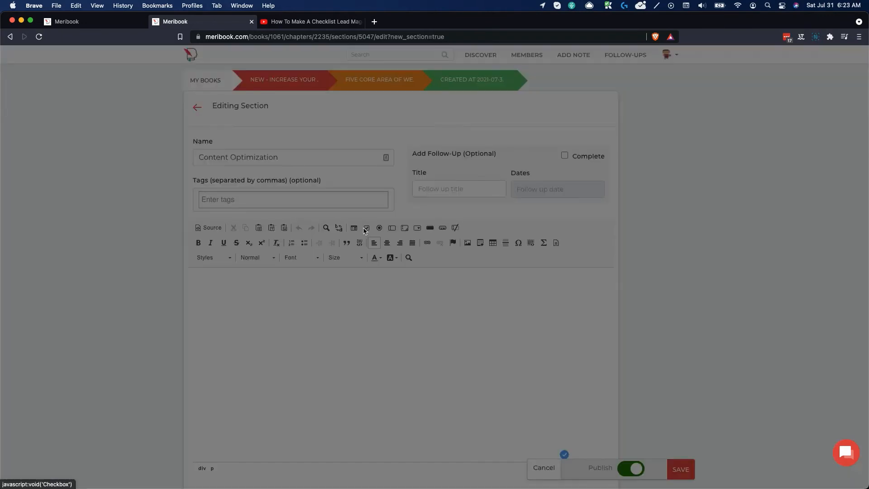
- Insert a checkbox named 1.1 in the section body, followed by the number 1.1 and the copied item text
{"action": "left_click", "coordinate": [365, 228]}
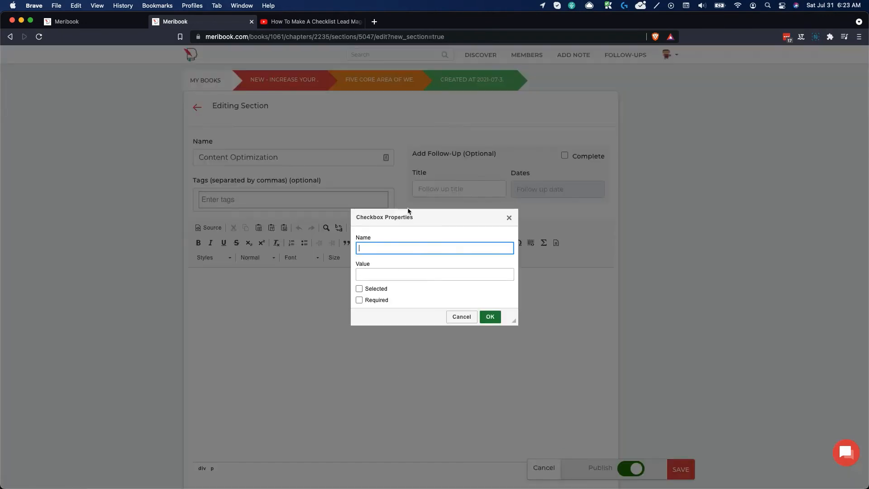
{"action": "type", "text": "1,1"}
{"action": "left_click", "coordinate": [489, 316]}
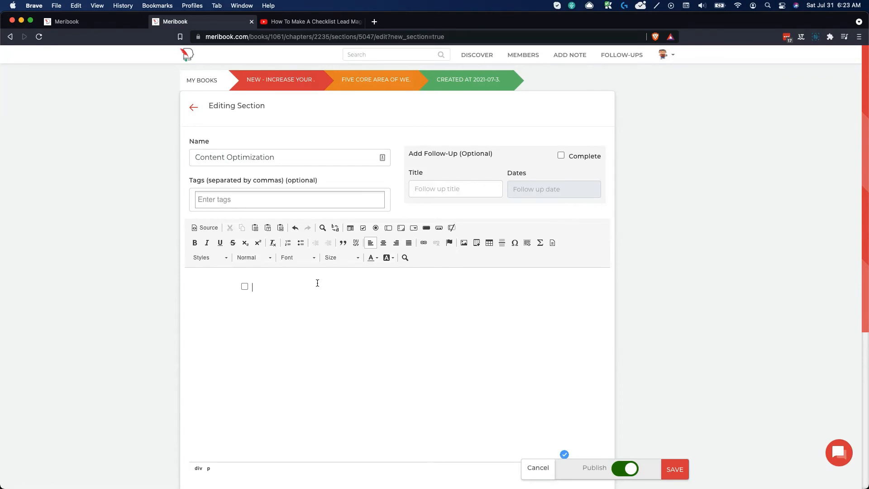
{"action": "type", "text": "1.1"}
{"action": "key", "text": "super+v"}
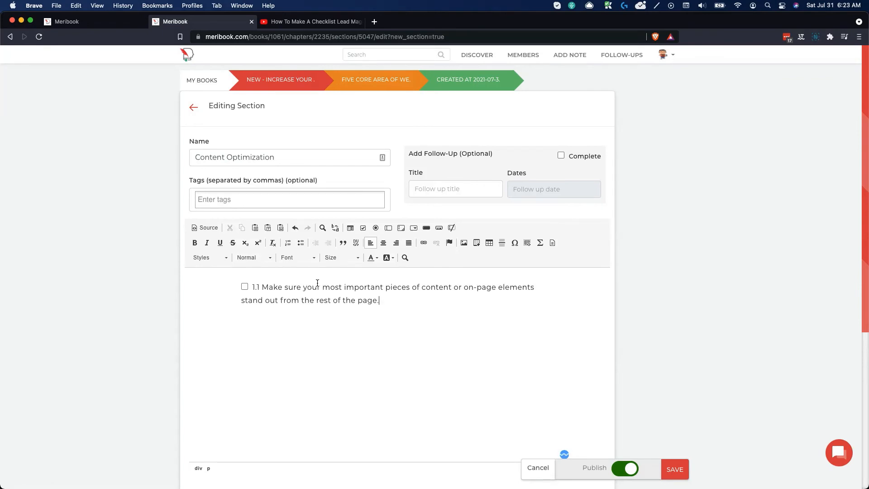
{"action": "key", "text": "Return"}
- Add a "Notes:" line below checklist item 1.1 and close the block with a horizontal line
{"action": "left_click", "coordinate": [342, 473]}
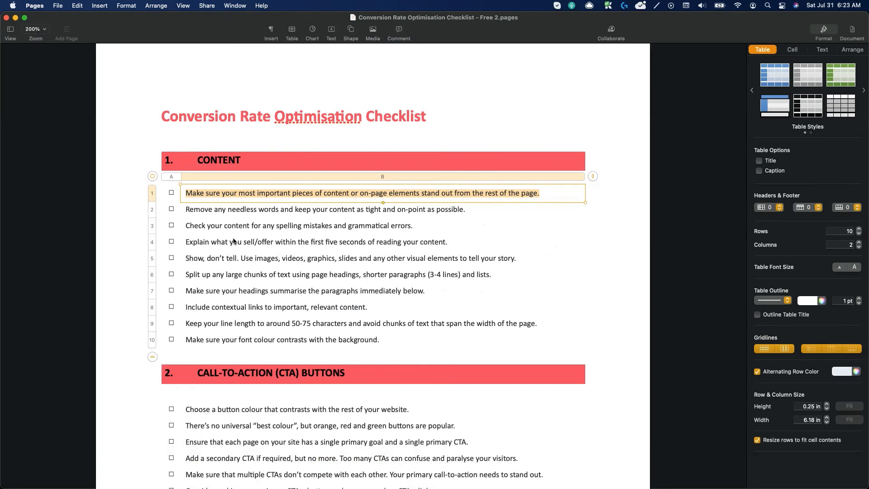
{"action": "left_click", "coordinate": [15, 18]}
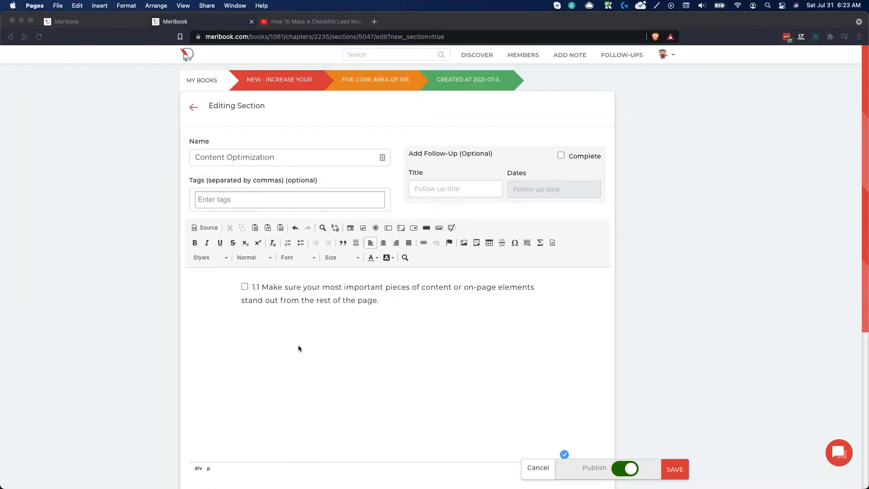
{"action": "left_click", "coordinate": [277, 332]}
{"action": "type", "text": "Notes"}
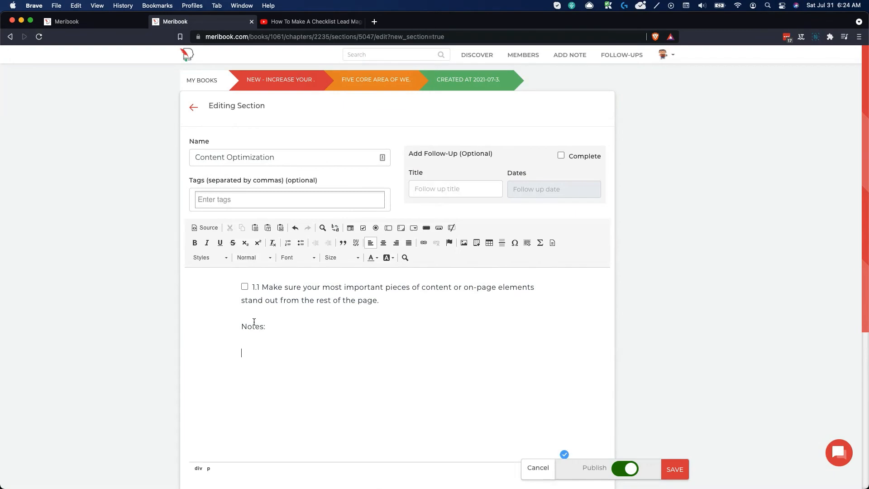
{"action": "type", "text": ":"}
{"action": "key", "text": "Return"}
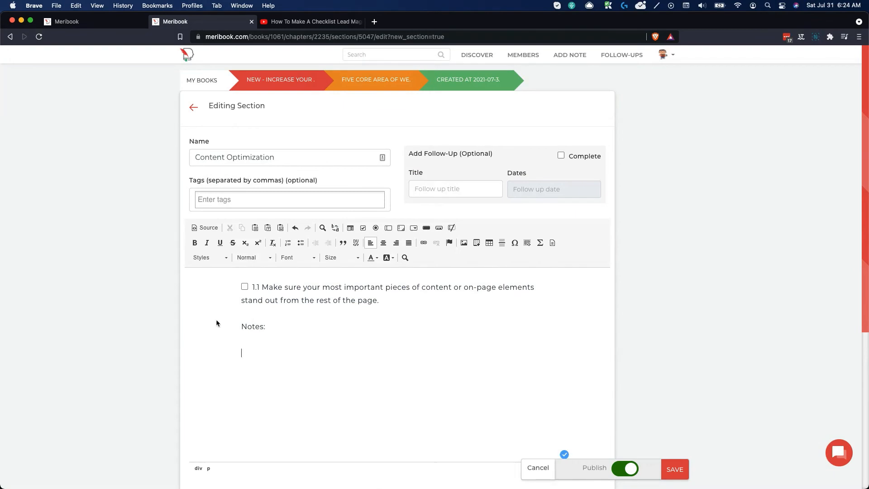
{"action": "left_click", "coordinate": [502, 243]}
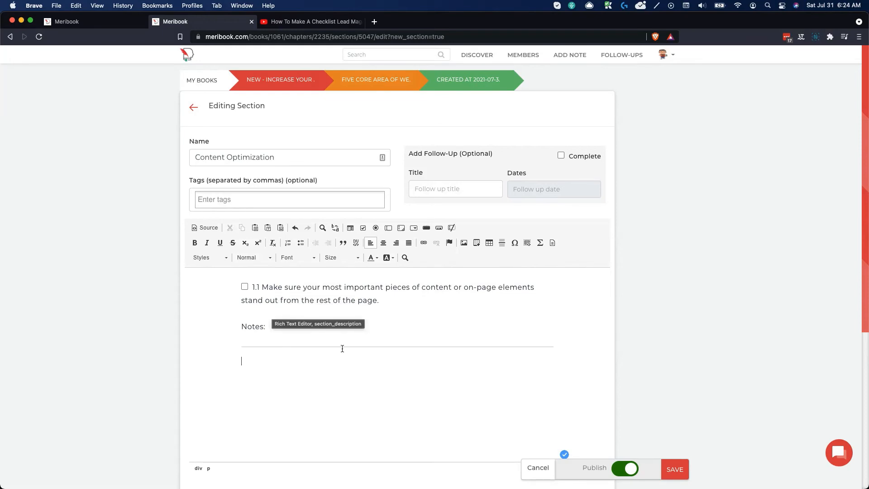
- Duplicate the whole checklist item block twice below the first, separating and ending the copies with horizontal lines
{"action": "key", "text": "super+a"}
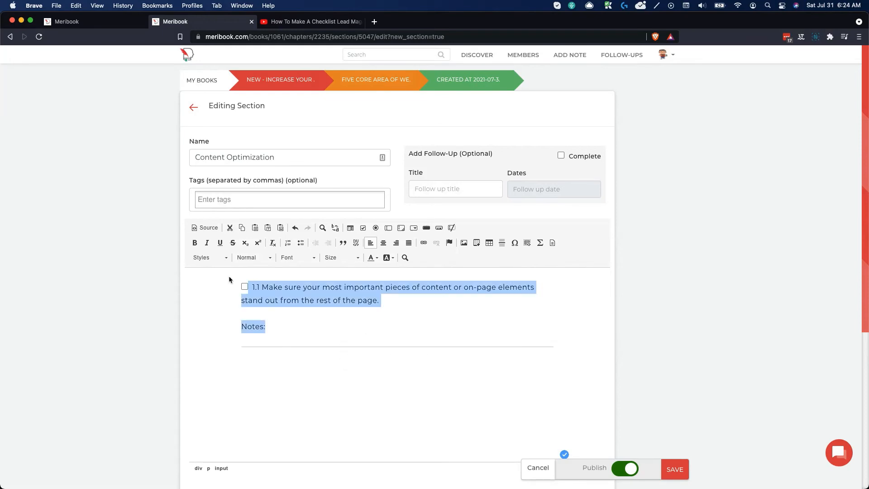
{"action": "left_click", "coordinate": [258, 364]}
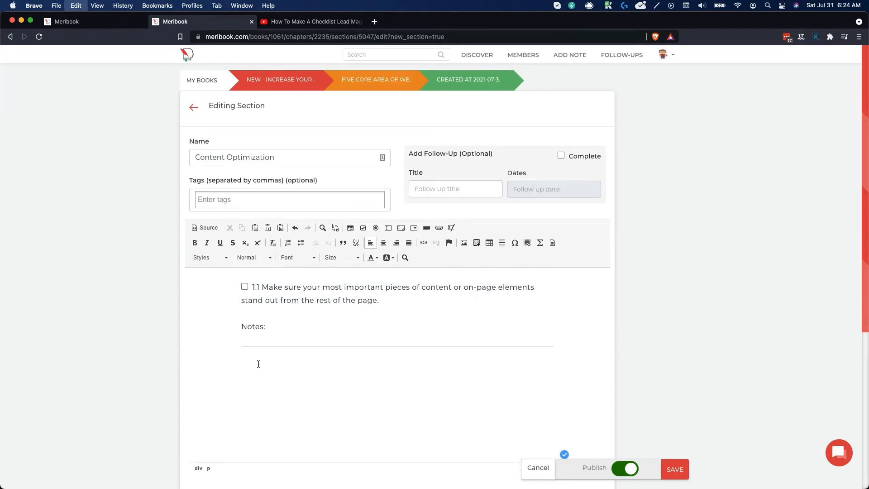
{"action": "key", "text": "super+v"}
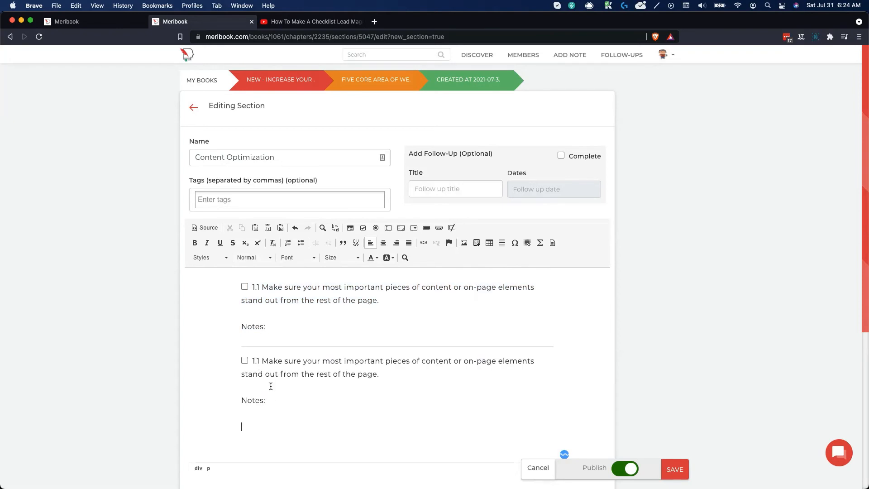
{"action": "key", "text": "super+v"}
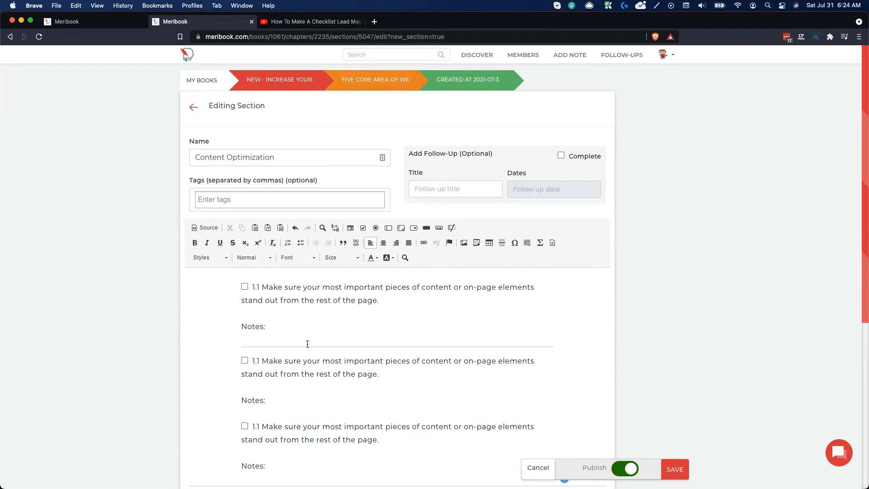
{"action": "scroll", "coordinate": [298, 344], "scroll_direction": "down", "scroll_amount": 2}
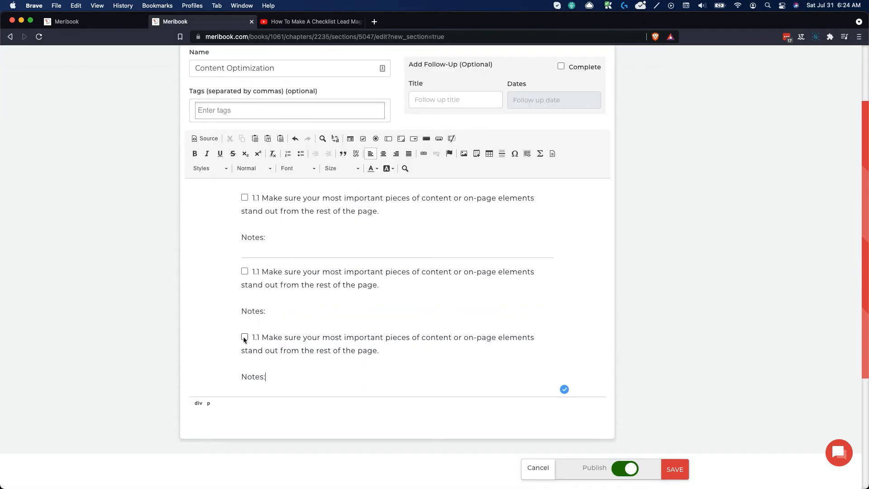
{"action": "left_click", "coordinate": [502, 153]}
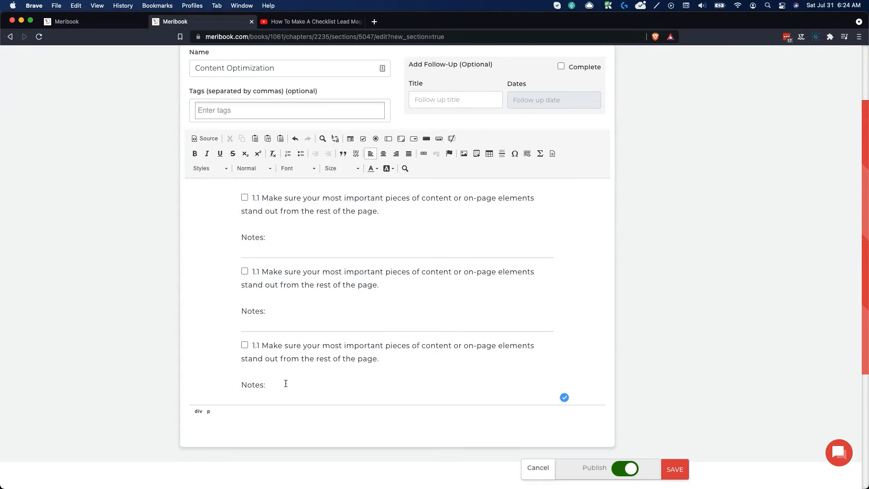
{"action": "key", "text": "Return"}
{"action": "left_click", "coordinate": [501, 156]}
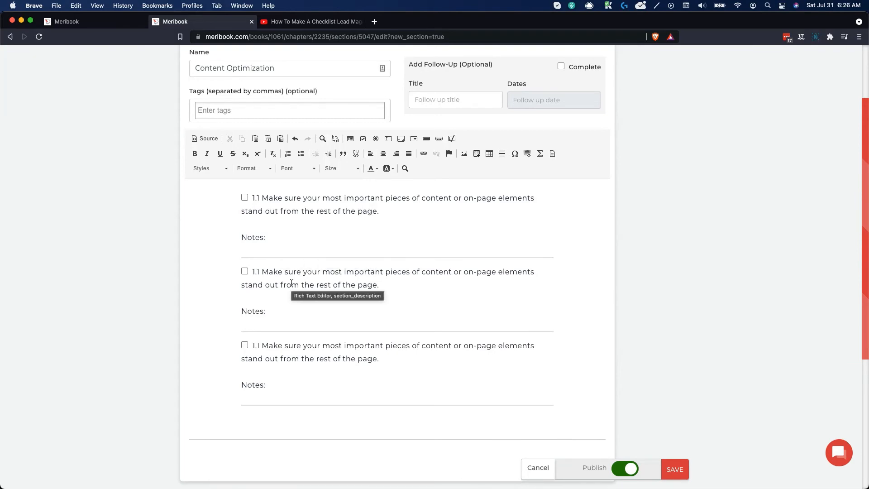
- Check the name in the first item's checkbox properties and close them without changes
{"action": "left_click", "coordinate": [247, 200]}
{"action": "left_click", "coordinate": [244, 199]}
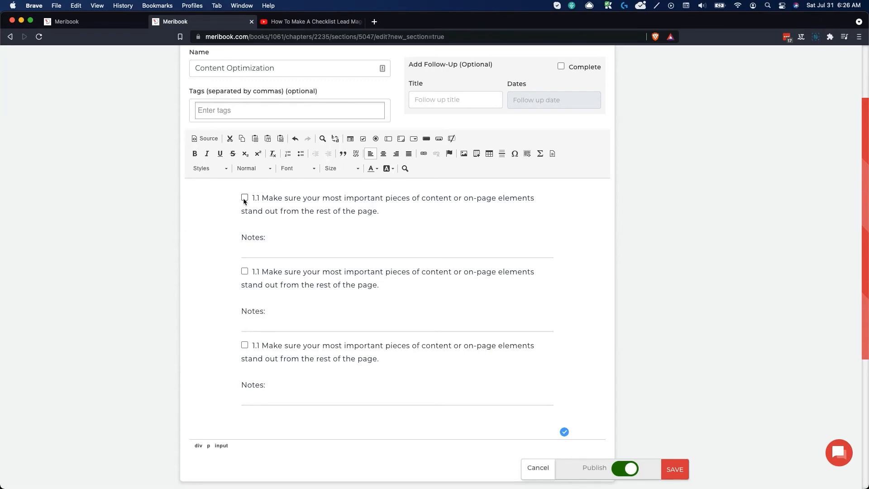
{"action": "double_click", "coordinate": [243, 197]}
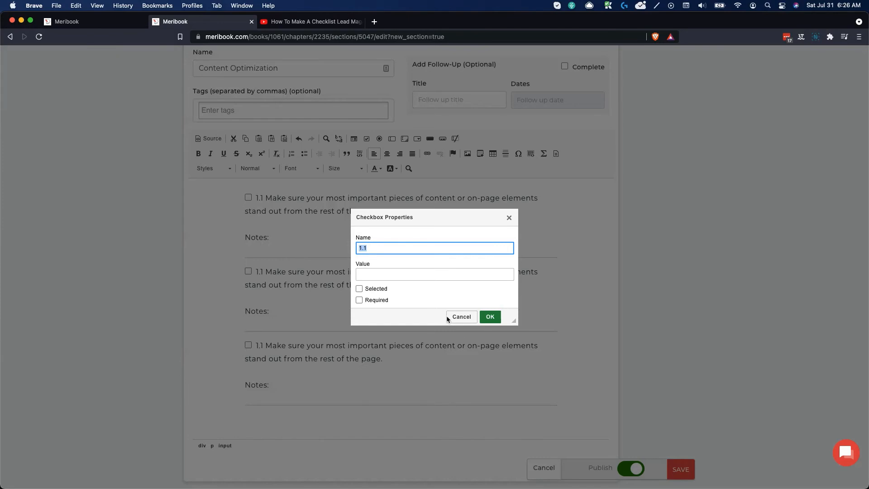
{"action": "left_click", "coordinate": [461, 317]}
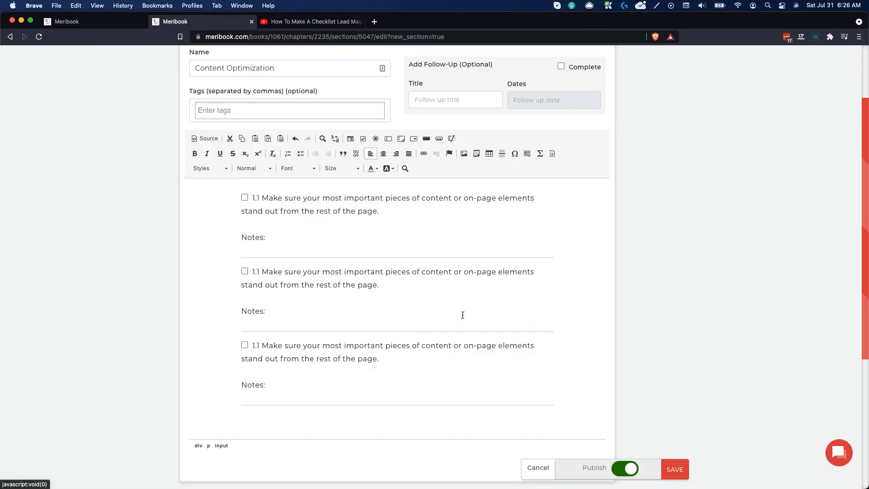
- In the section's HTML source, rename the second checkbox to 1.2 and the third to 1.3
{"action": "left_click", "coordinate": [210, 139]}
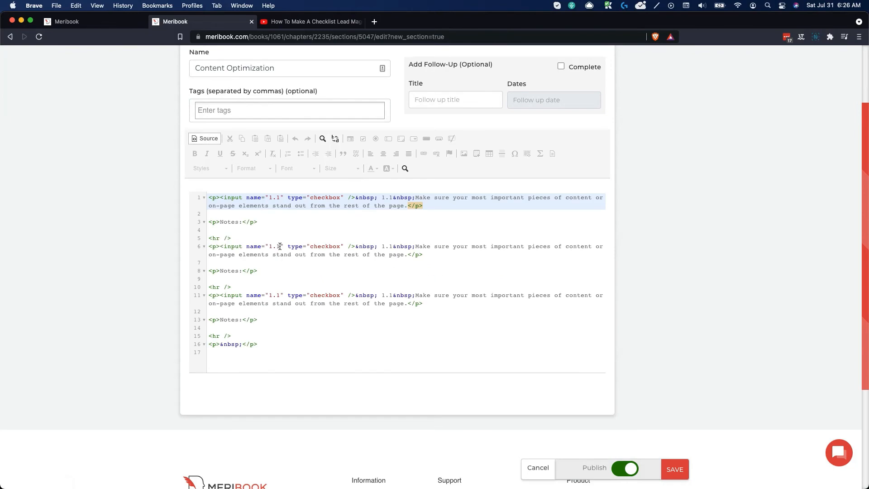
{"action": "left_click", "coordinate": [280, 246]}
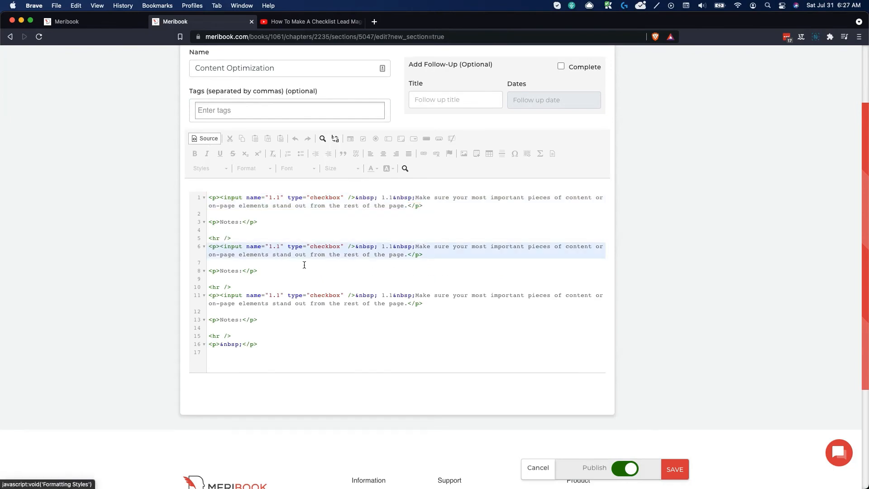
{"action": "double_click", "coordinate": [281, 246]}
{"action": "type", "text": "2"}
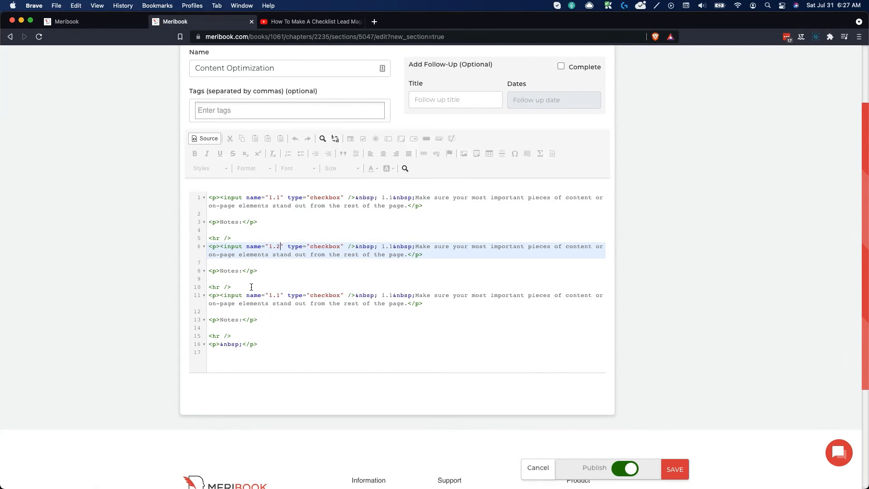
{"action": "left_click", "coordinate": [279, 295]}
{"action": "key", "text": "BackSpace"}
{"action": "type", "text": "3"}
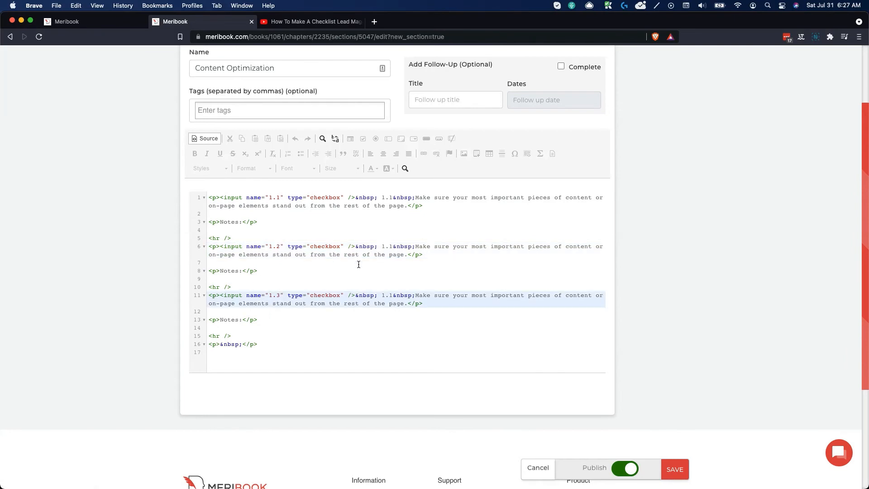
- Return to the formatted view and change the second checklist item's visible number to 1.2
{"action": "left_click", "coordinate": [204, 139]}
{"action": "left_click", "coordinate": [261, 272]}
{"action": "type", "text": "2"}
{"action": "key", "text": "BackSpace"}
{"action": "key", "text": "BackSpace"}
{"action": "type", "text": "2"}
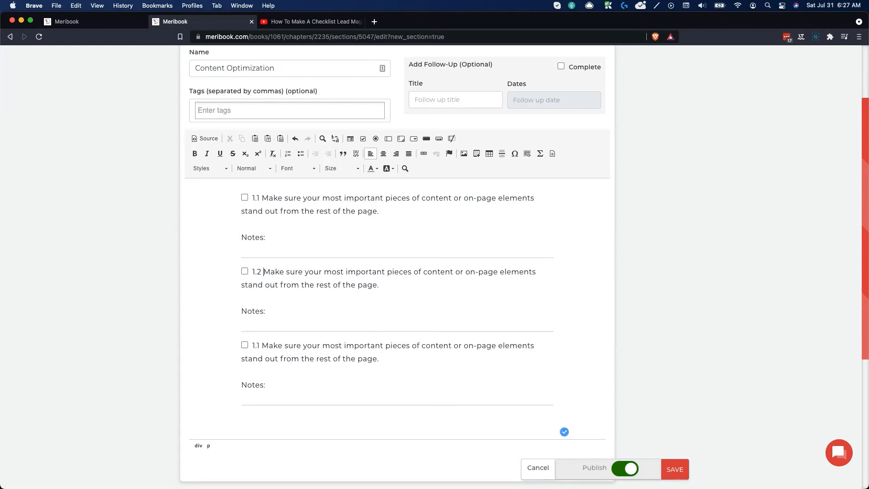
- Copy the second CONTENT item from the checklist in Pages and replace item 1.2's text in the Meribook section with it
{"action": "left_click", "coordinate": [343, 474]}
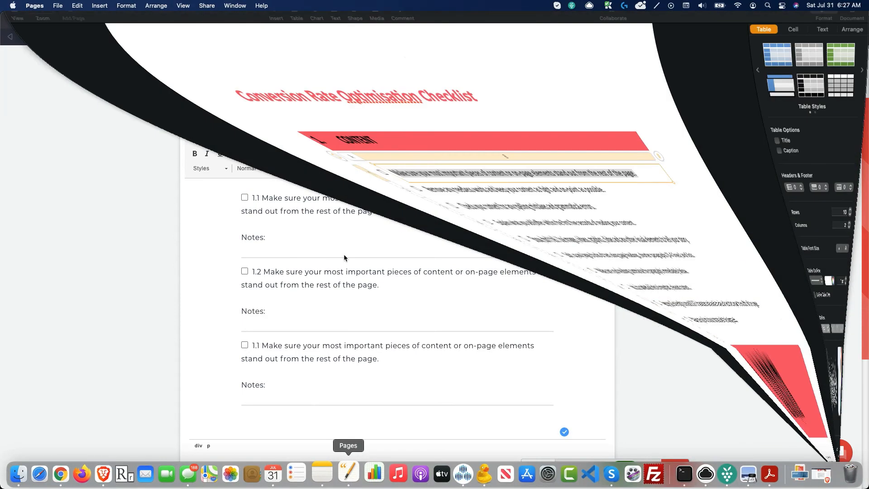
{"action": "left_click", "coordinate": [298, 209]}
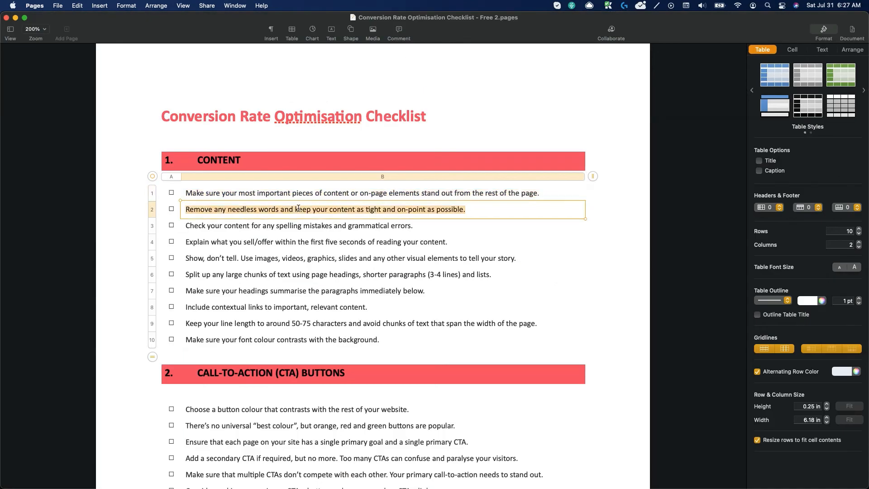
{"action": "left_click", "coordinate": [16, 18]}
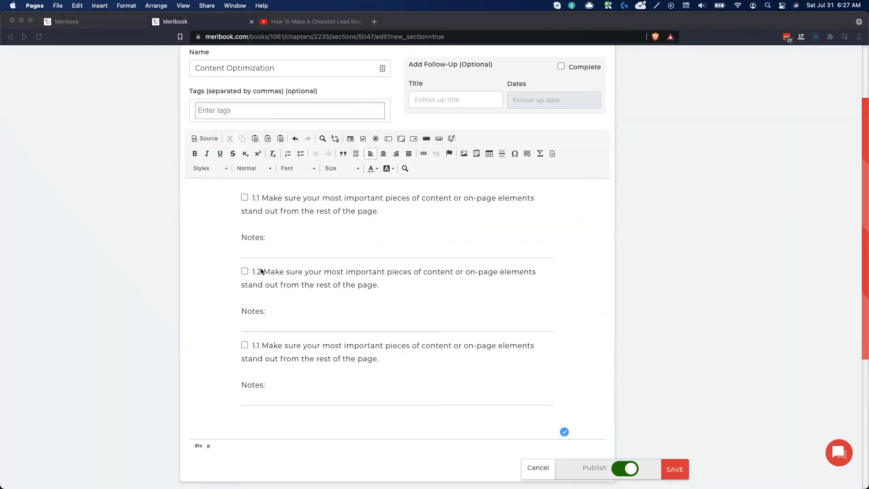
{"action": "left_click_drag", "start_coordinate": [262, 272], "coordinate": [379, 286]}
{"action": "type", "text": "Remove any needless words and keep your content as tight and on-point as possible."}
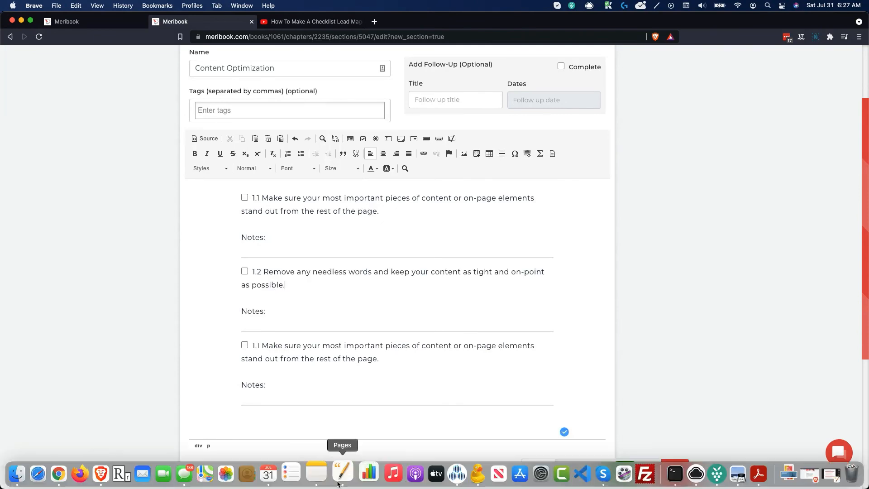
- Replace the third item's text with "Check your content for any spelling mistakes and grammatical errors." from the Pages checklist and number it 1.3
{"action": "left_click", "coordinate": [350, 480]}
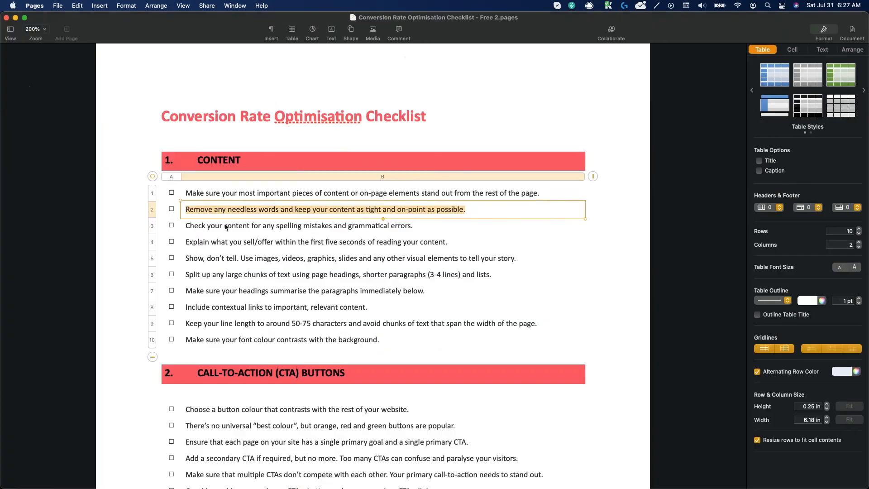
{"action": "left_click", "coordinate": [225, 224]}
{"action": "key", "text": "super+c"}
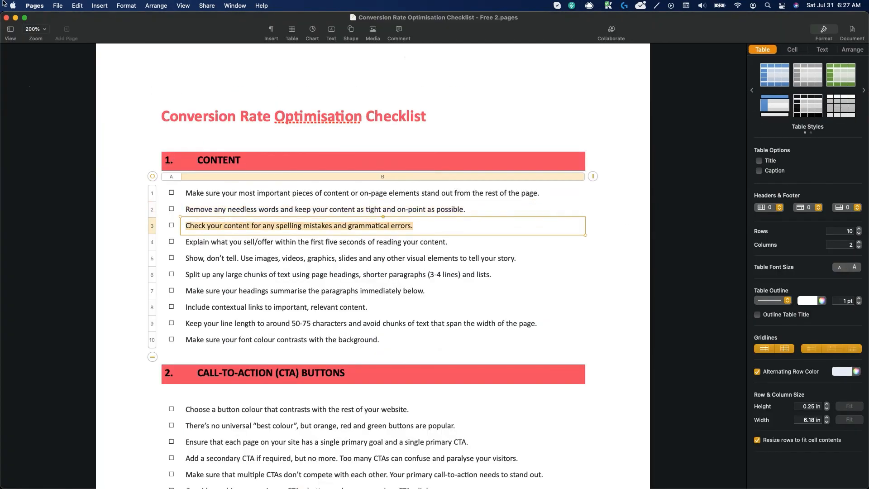
{"action": "left_click", "coordinate": [15, 17]}
{"action": "key", "text": "super+v"}
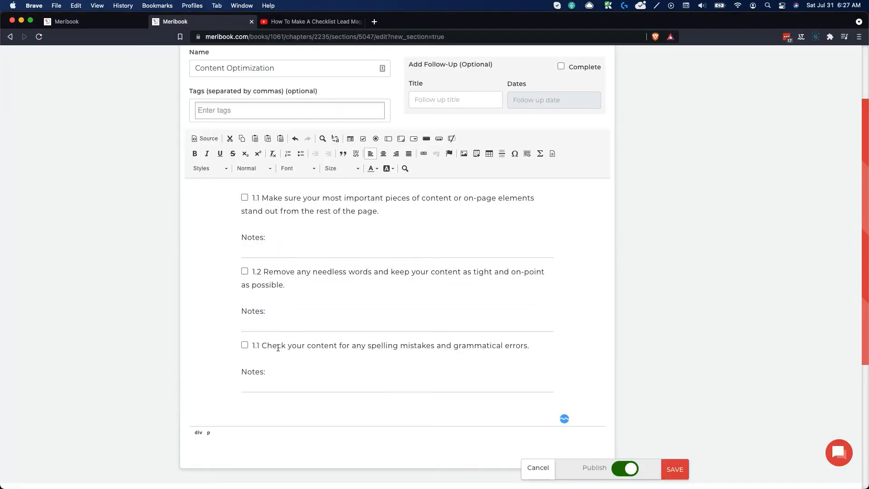
{"action": "key", "text": "BackSpace"}
{"action": "type", "text": "3"}
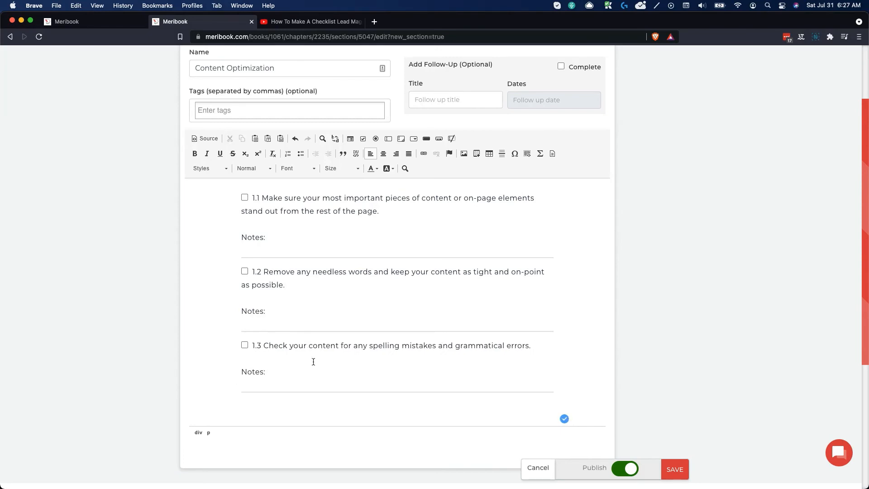
- Save the Content Optimization section and review its three checklist items on the section page
{"action": "left_click", "coordinate": [670, 474]}
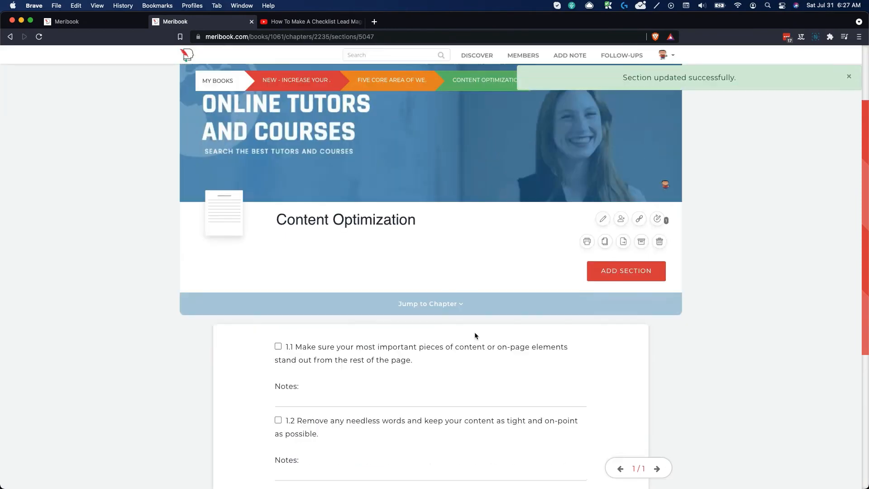
{"action": "scroll", "coordinate": [475, 333], "scroll_direction": "down", "scroll_amount": 6}
{"action": "scroll", "coordinate": [374, 111], "scroll_direction": "up", "scroll_amount": 6}
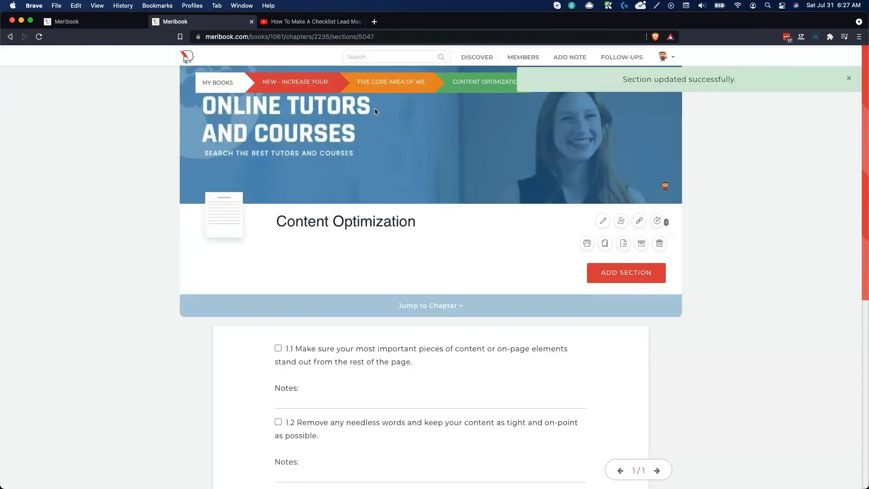
{"action": "scroll", "coordinate": [375, 112], "scroll_direction": "down", "scroll_amount": 1}
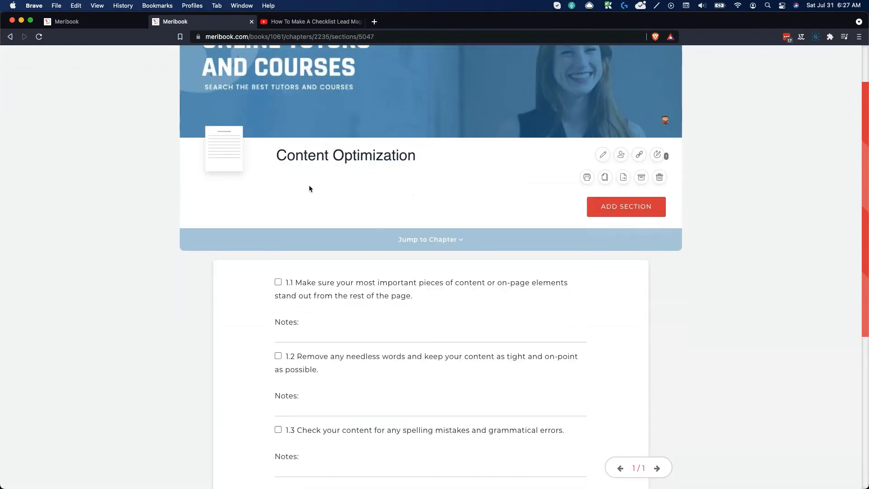
{"action": "scroll", "coordinate": [322, 173], "scroll_direction": "up", "scroll_amount": 2}
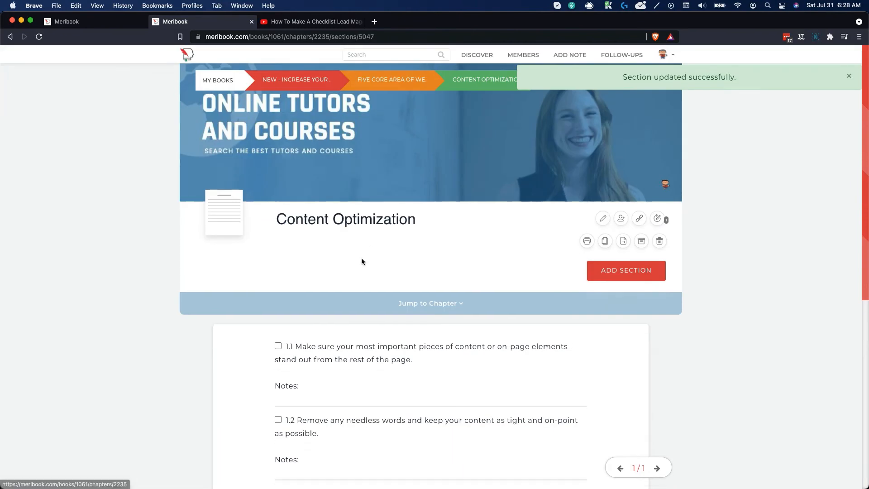
- Copy the second heading, CALL-TO-ACTION (CTA) BUTTONS, from the checklist in Pages and return to Meribook
{"action": "mouse_move", "coordinate": [322, 477]}
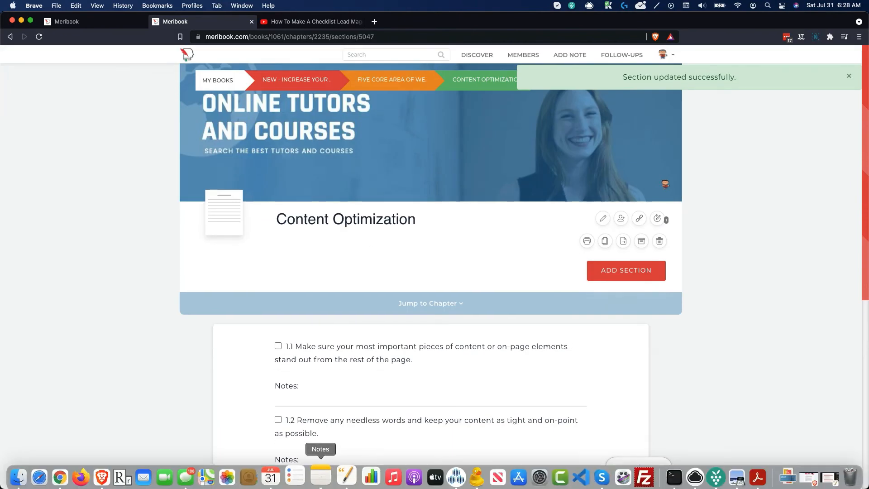
{"action": "left_click", "coordinate": [348, 475]}
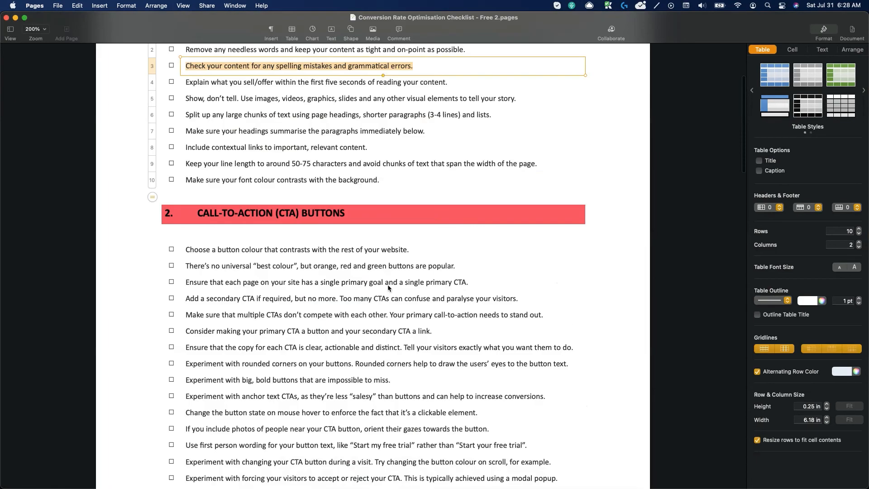
{"action": "scroll", "coordinate": [388, 288], "scroll_direction": "down", "scroll_amount": 3}
{"action": "left_click", "coordinate": [231, 157]}
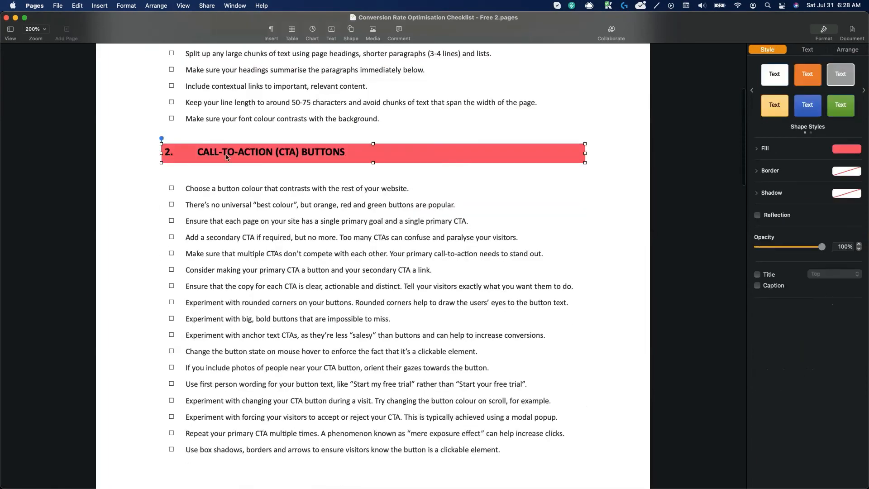
{"action": "double_click", "coordinate": [232, 157]}
{"action": "left_click_drag", "start_coordinate": [346, 153], "coordinate": [199, 152]}
{"action": "key", "text": "super+c"}
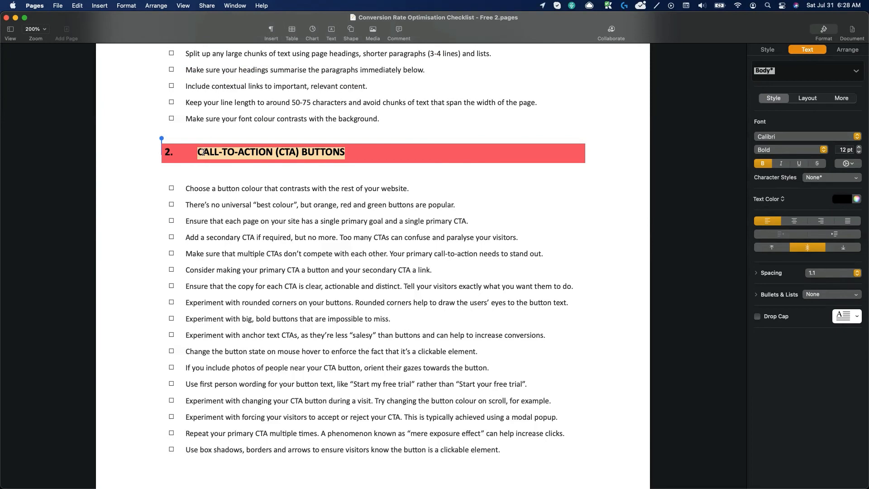
{"action": "left_click", "coordinate": [16, 18]}
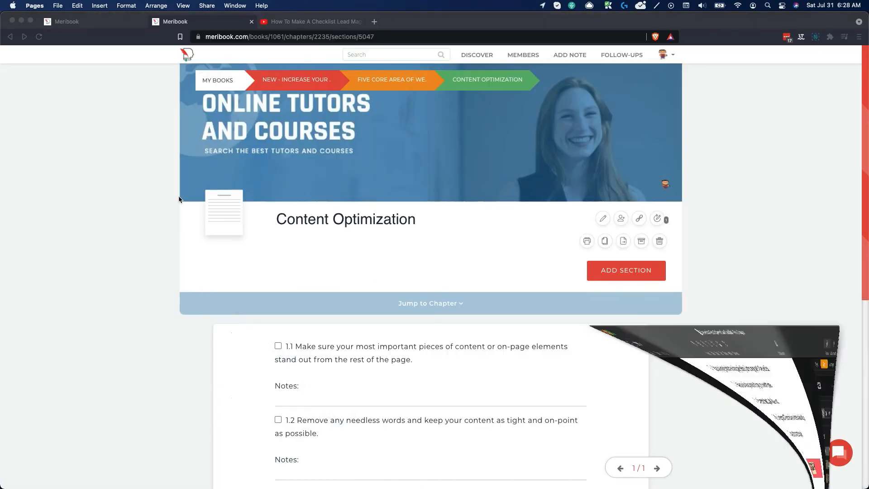
- Go to the "Five core area of website optimization" chapter and clone its Content Optimization section
{"action": "left_click", "coordinate": [416, 81]}
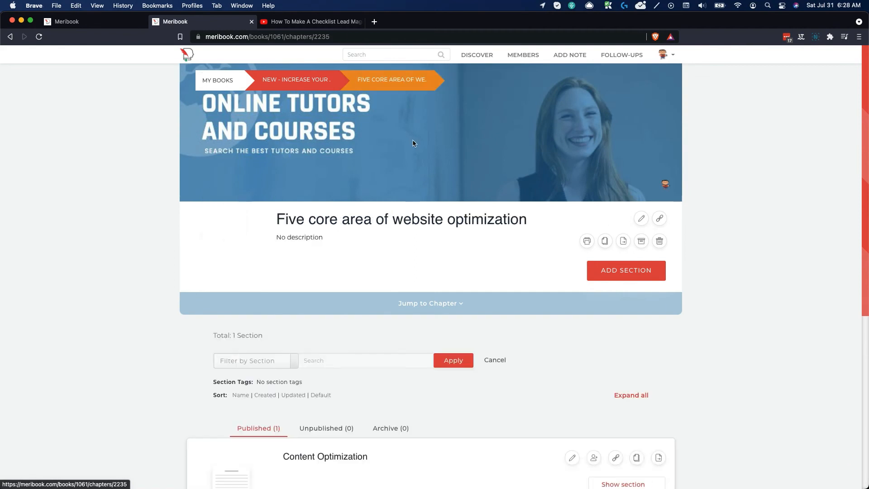
{"action": "scroll", "coordinate": [407, 147], "scroll_direction": "down", "scroll_amount": 6}
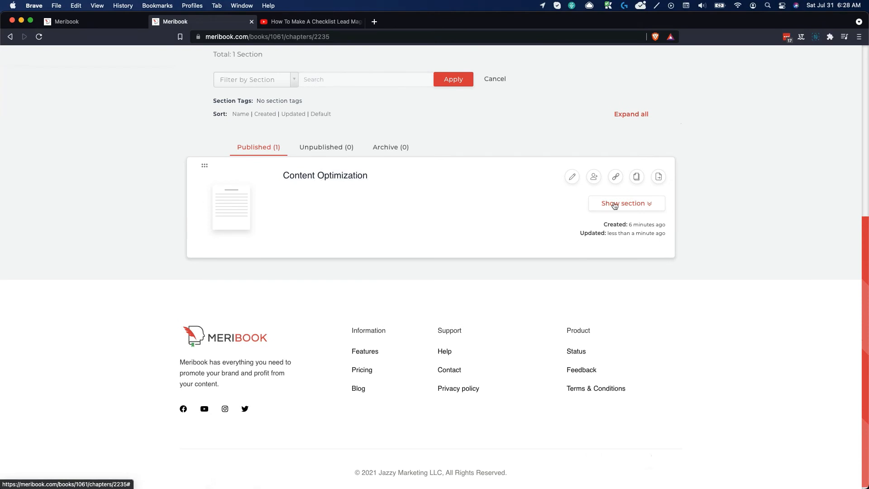
{"action": "left_click", "coordinate": [637, 177]}
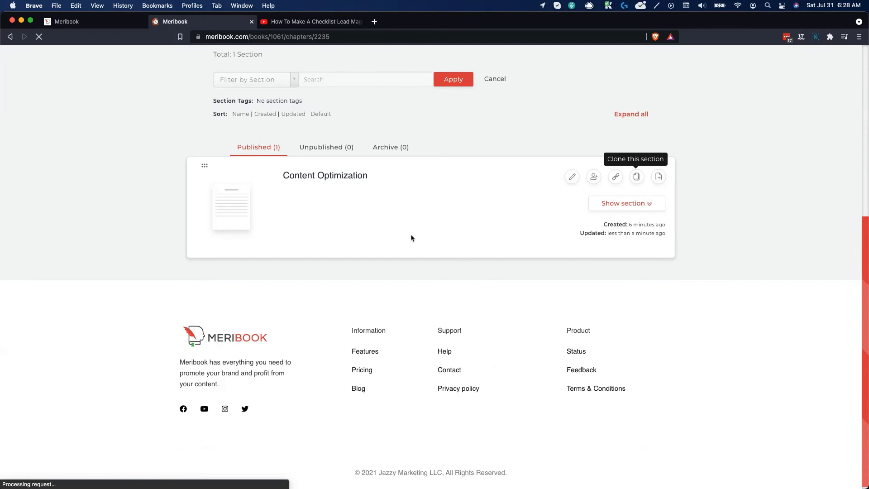
{"action": "scroll", "coordinate": [369, 219], "scroll_direction": "down", "scroll_amount": 3}
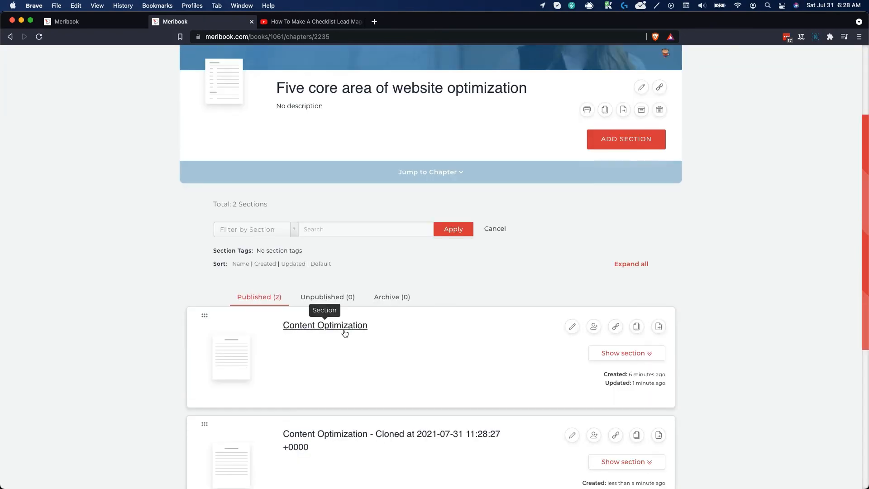
{"action": "scroll", "coordinate": [393, 398], "scroll_direction": "down", "scroll_amount": 5}
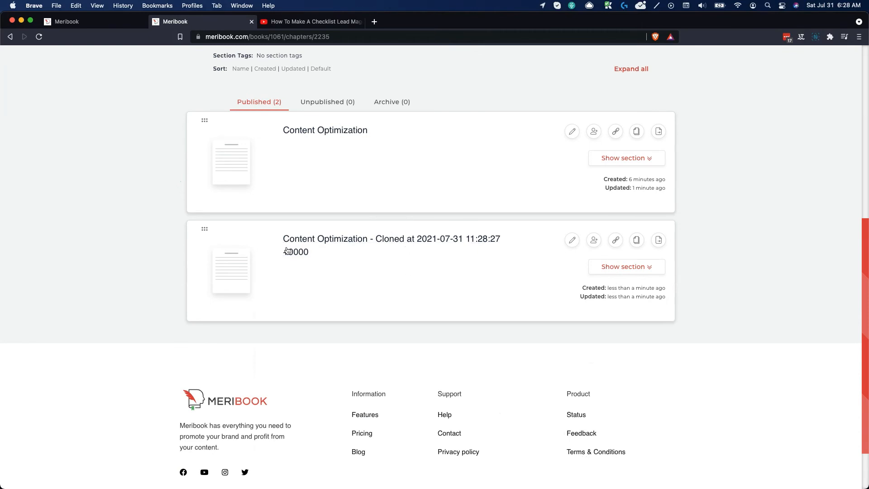
- Rename the cloned section to CALL-TO-ACTION (CTA) BUTTONS, save it and look over its page
{"action": "left_click", "coordinate": [572, 240]}
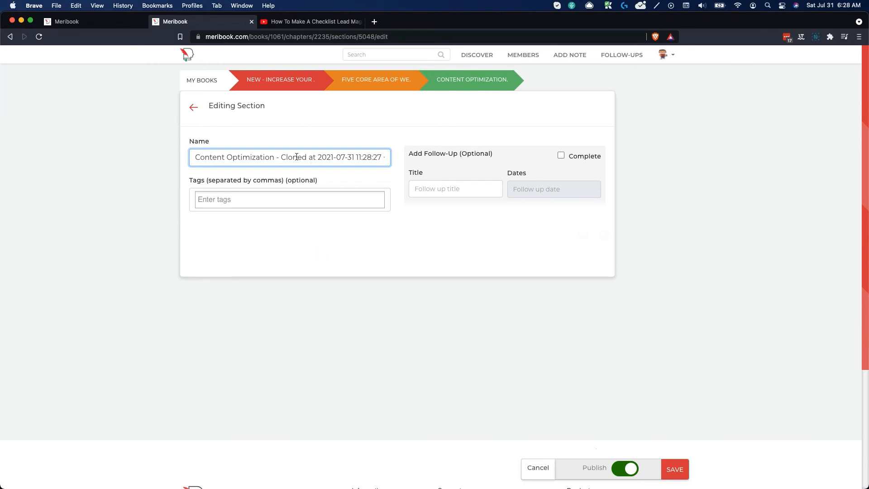
{"action": "triple_click", "coordinate": [289, 157]}
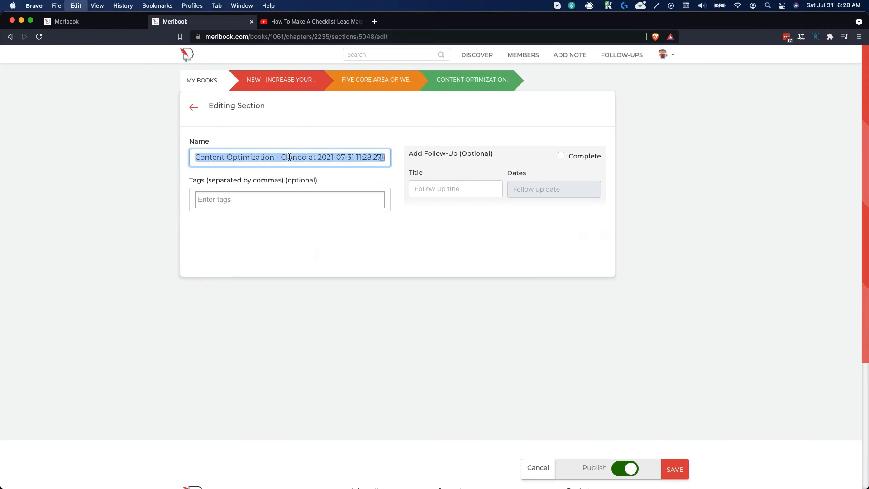
{"action": "key", "text": "super+v"}
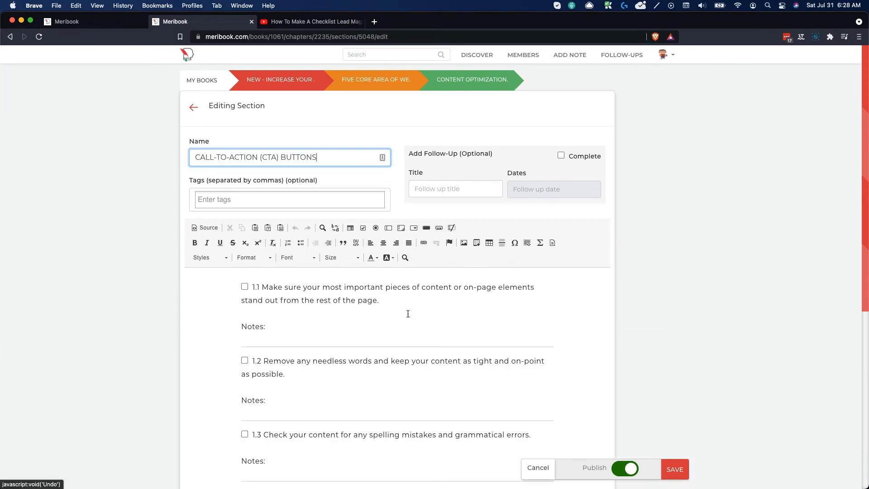
{"action": "left_click", "coordinate": [675, 472]}
{"action": "left_click", "coordinate": [674, 470]}
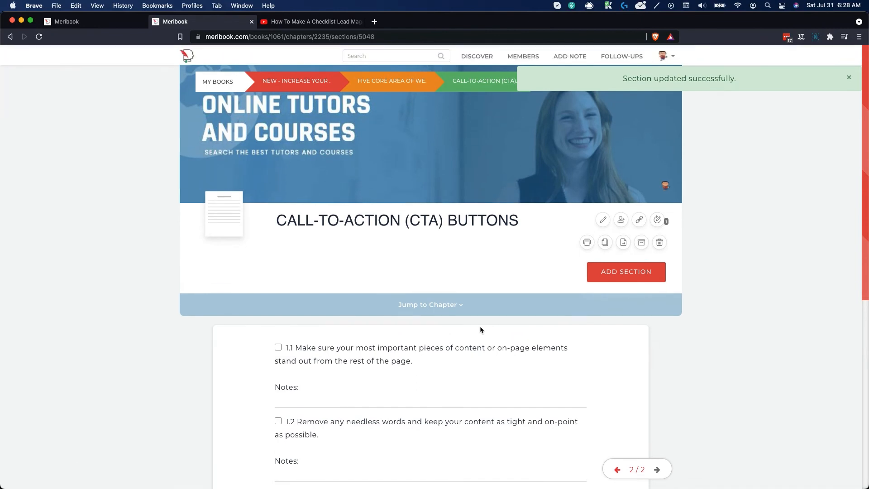
{"action": "scroll", "coordinate": [481, 329], "scroll_direction": "down", "scroll_amount": 7}
{"action": "scroll", "coordinate": [479, 326], "scroll_direction": "up", "scroll_amount": 6}
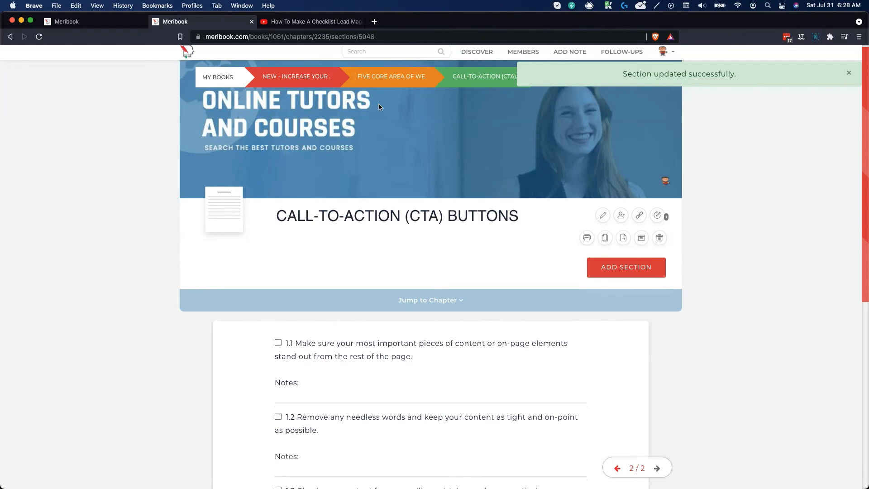
- Review the published sections listed in the "Five core area of website optimization" chapter and return to the book's main page
{"action": "left_click", "coordinate": [397, 77]}
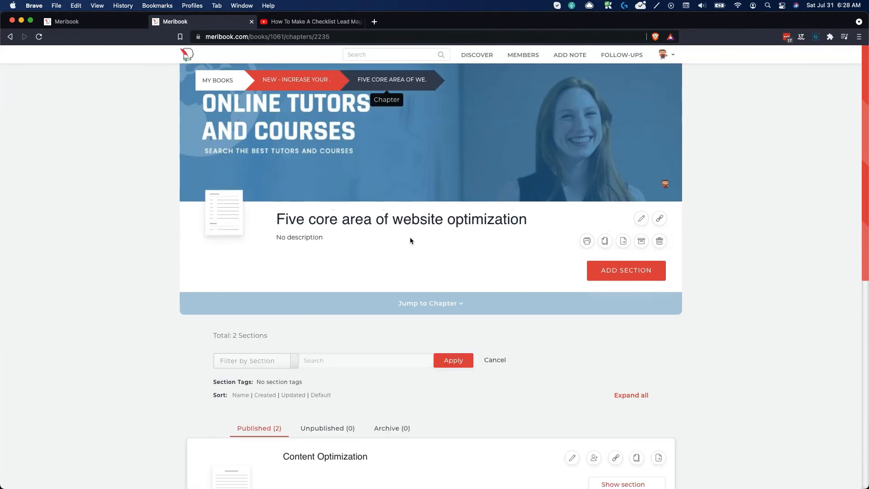
{"action": "scroll", "coordinate": [410, 239], "scroll_direction": "down", "scroll_amount": 3}
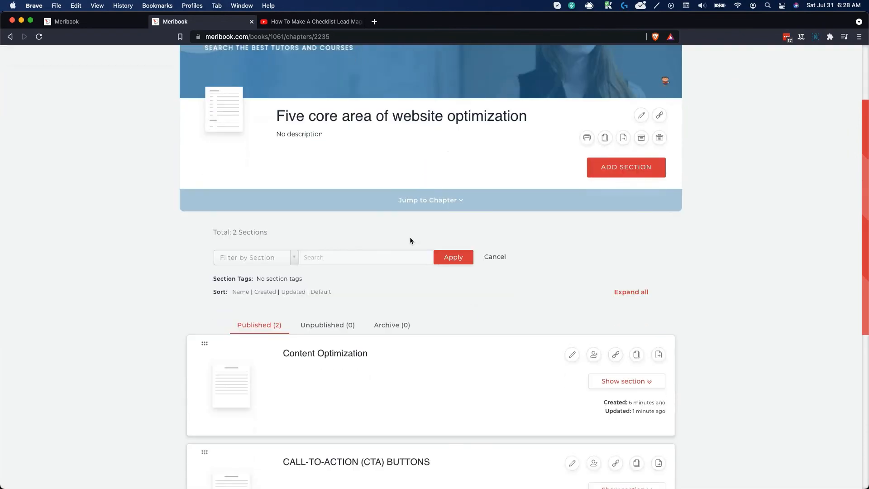
{"action": "scroll", "coordinate": [410, 240], "scroll_direction": "down", "scroll_amount": 5}
{"action": "scroll", "coordinate": [368, 408], "scroll_direction": "up", "scroll_amount": 3}
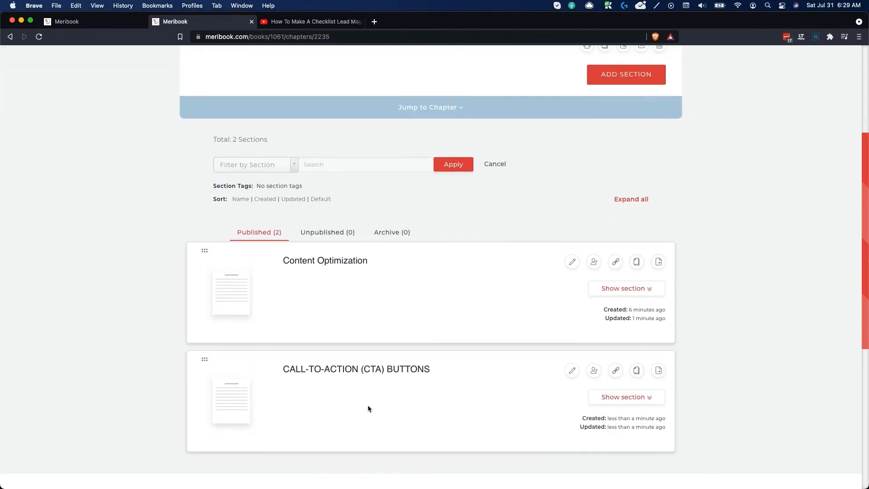
{"action": "scroll", "coordinate": [368, 408], "scroll_direction": "up", "scroll_amount": 3}
{"action": "scroll", "coordinate": [367, 408], "scroll_direction": "up", "scroll_amount": 2}
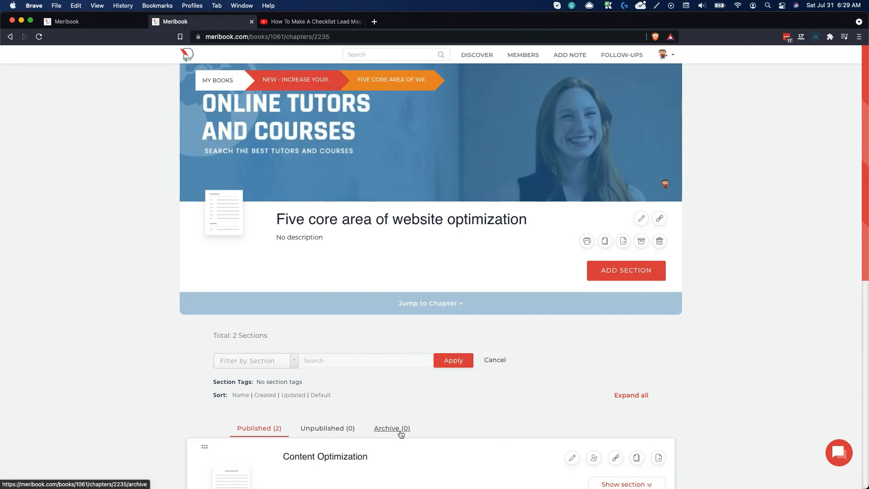
{"action": "scroll", "coordinate": [400, 434], "scroll_direction": "down", "scroll_amount": 1}
{"action": "scroll", "coordinate": [401, 435], "scroll_direction": "down", "scroll_amount": 6}
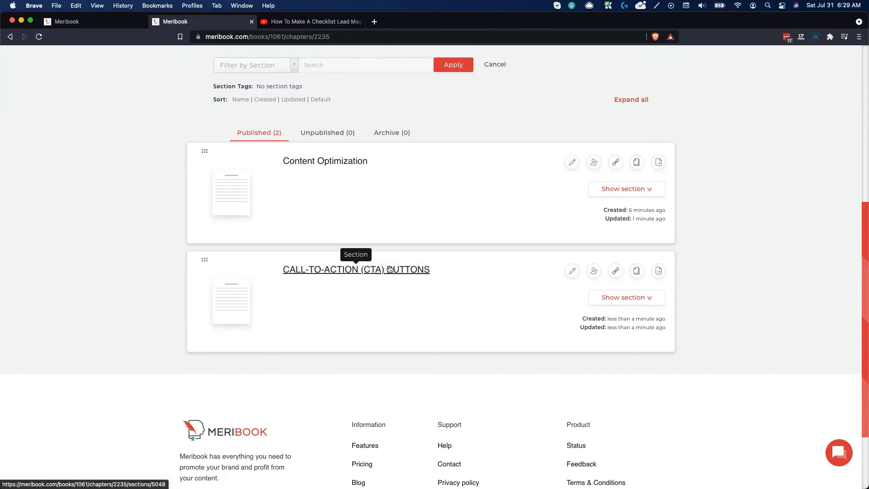
{"action": "scroll", "coordinate": [457, 287], "scroll_direction": "up", "scroll_amount": 5}
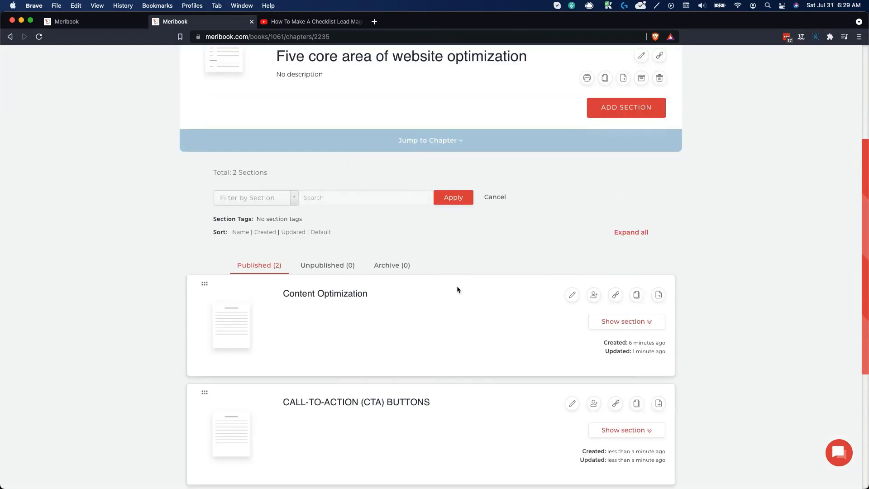
{"action": "scroll", "coordinate": [469, 240], "scroll_direction": "up", "scroll_amount": 2}
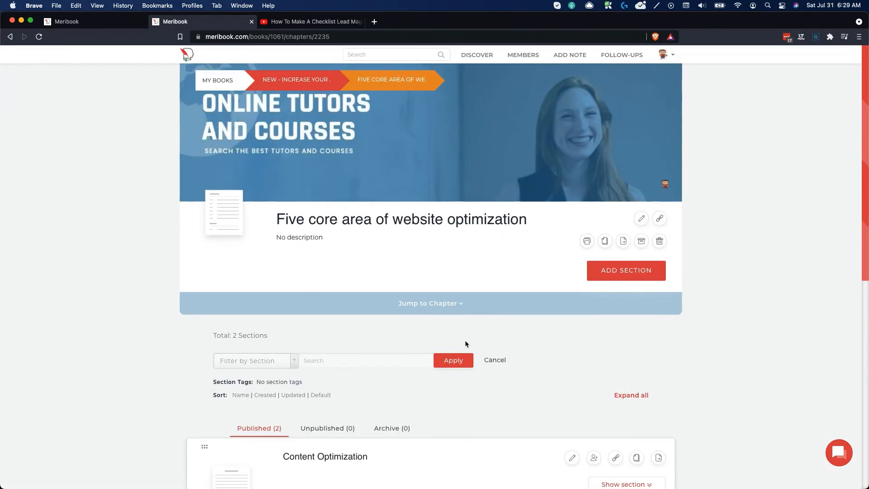
{"action": "left_click", "coordinate": [296, 80]}
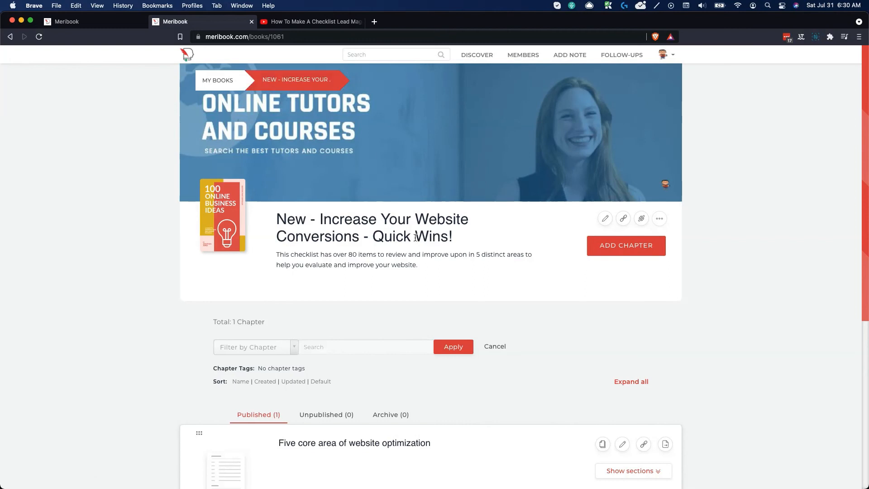
- Open the book's Meribook connect campaigns and start a new campaign named "My checklist lead magnet"
{"action": "left_click", "coordinate": [641, 219]}
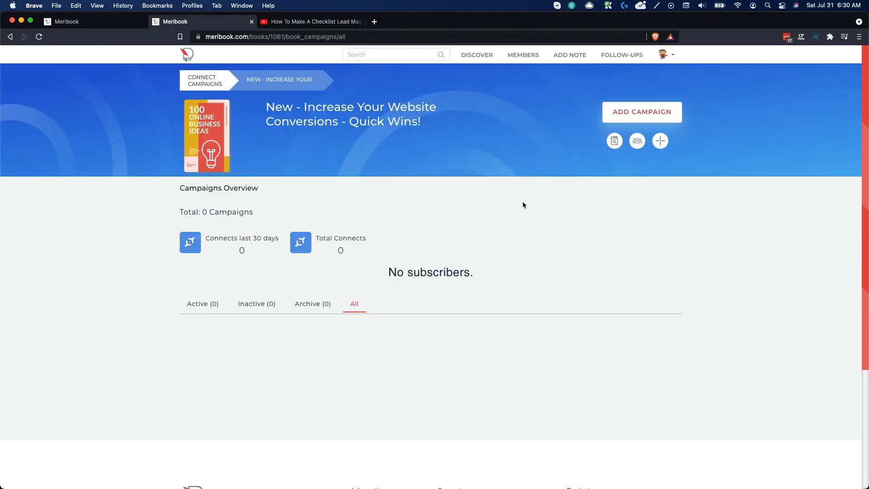
{"action": "left_click", "coordinate": [10, 38]}
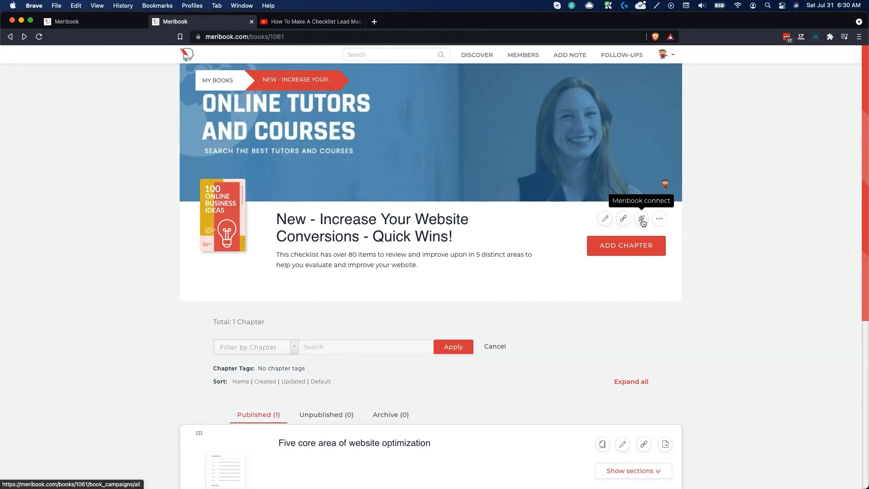
{"action": "left_click", "coordinate": [641, 219]}
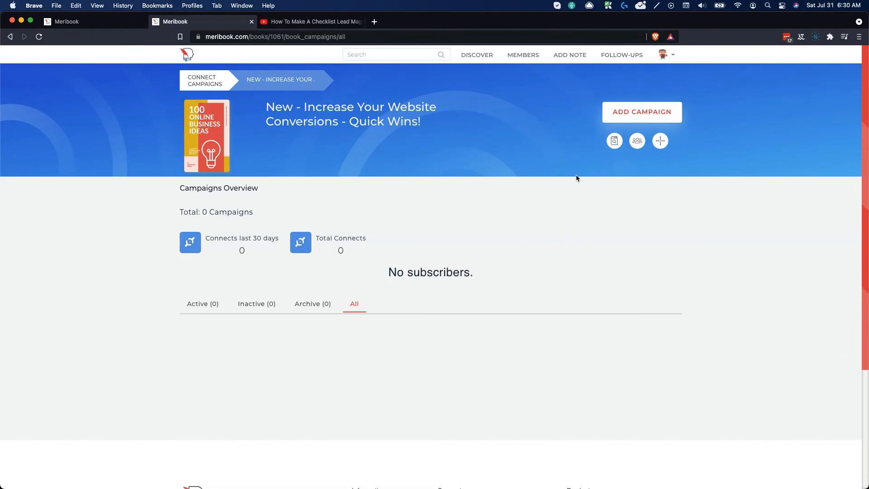
{"action": "left_click", "coordinate": [622, 118]}
{"action": "left_click", "coordinate": [238, 337]}
{"action": "type", "text": "My checklist lead magnet"}
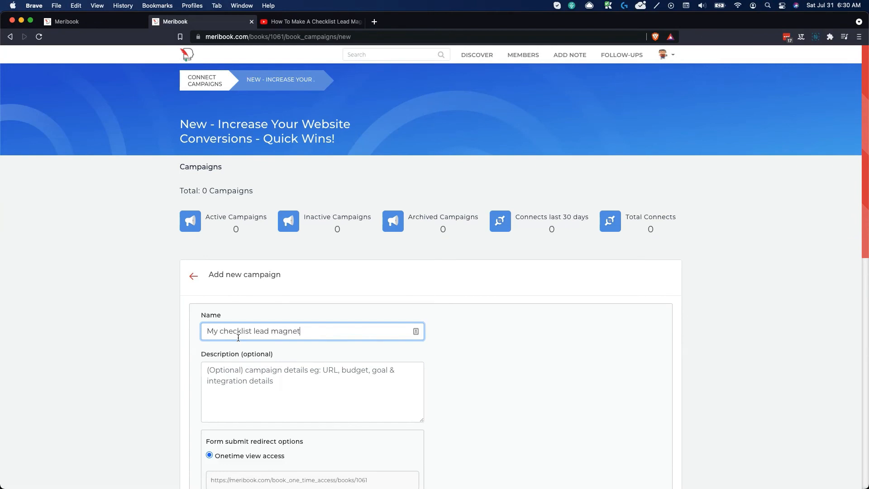
- Set the campaign's status to Active, allow campaign subscribers to make a copy of the book, and create the campaign
{"action": "scroll", "coordinate": [340, 328], "scroll_direction": "down", "scroll_amount": 6}
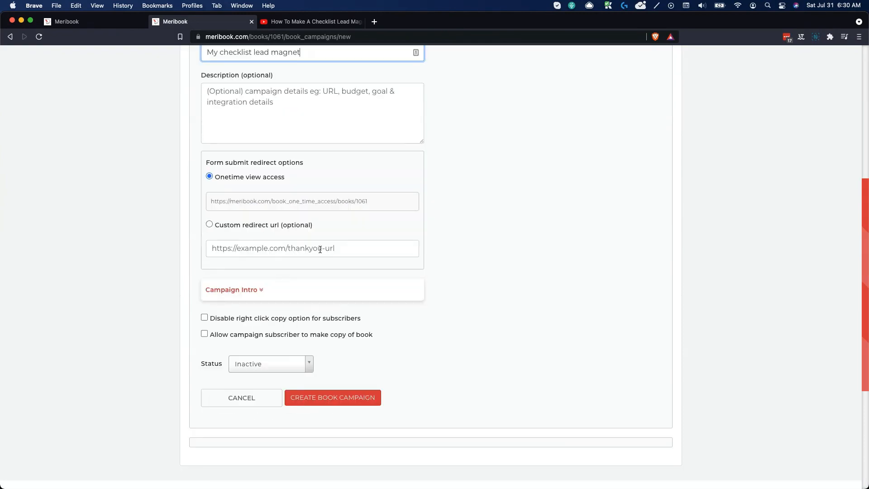
{"action": "left_click", "coordinate": [263, 366]}
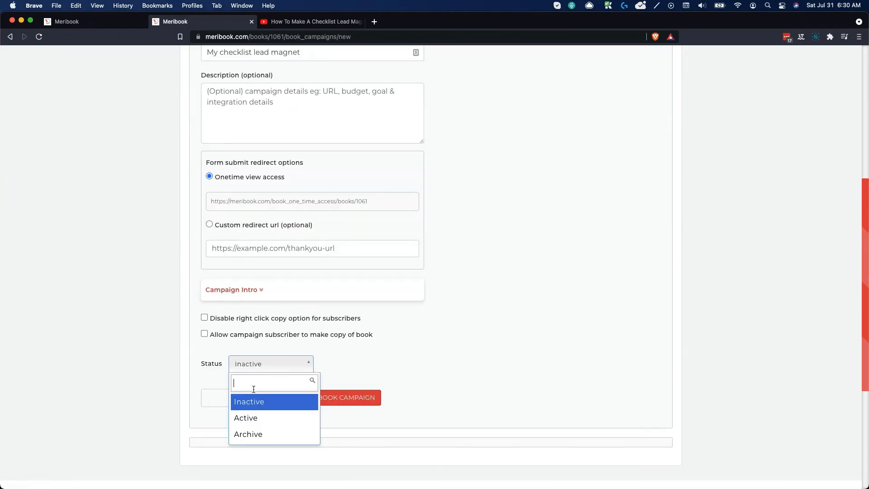
{"action": "left_click", "coordinate": [250, 418]}
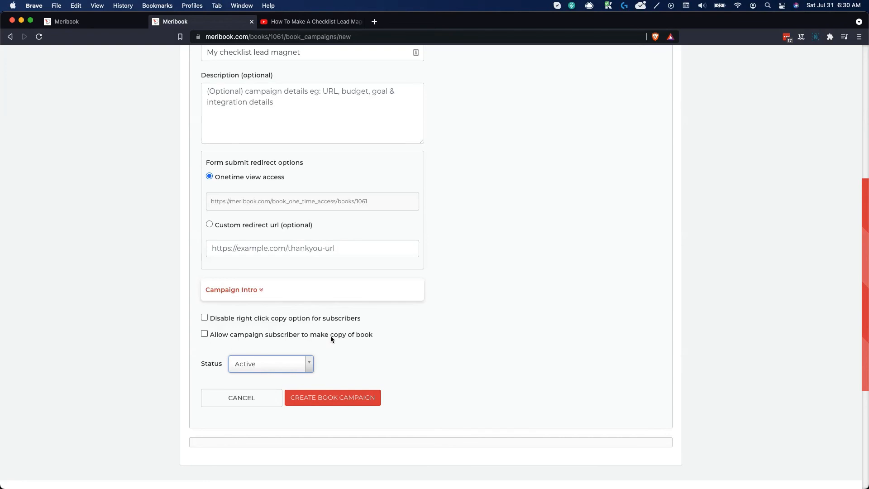
{"action": "left_click", "coordinate": [232, 334]}
{"action": "left_click", "coordinate": [316, 403]}
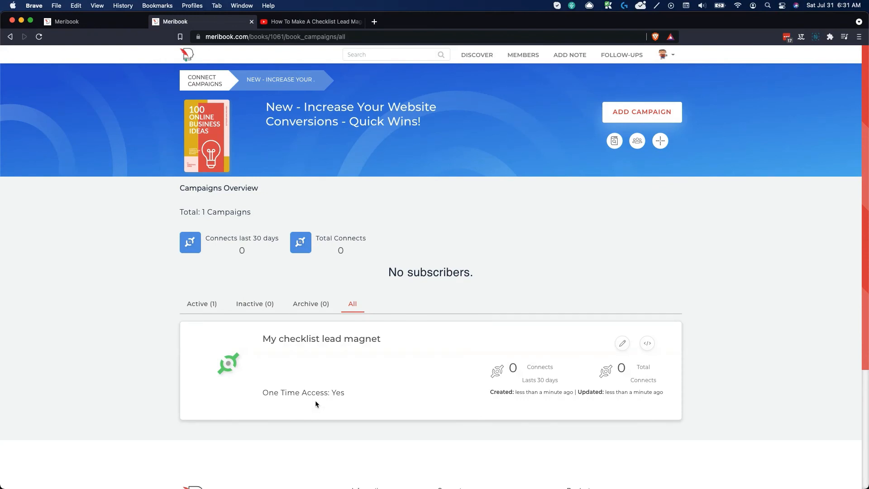
- Go back to the book, review its edit settings down to the book permissions, and return to the book page without changes
{"action": "left_click", "coordinate": [615, 143]}
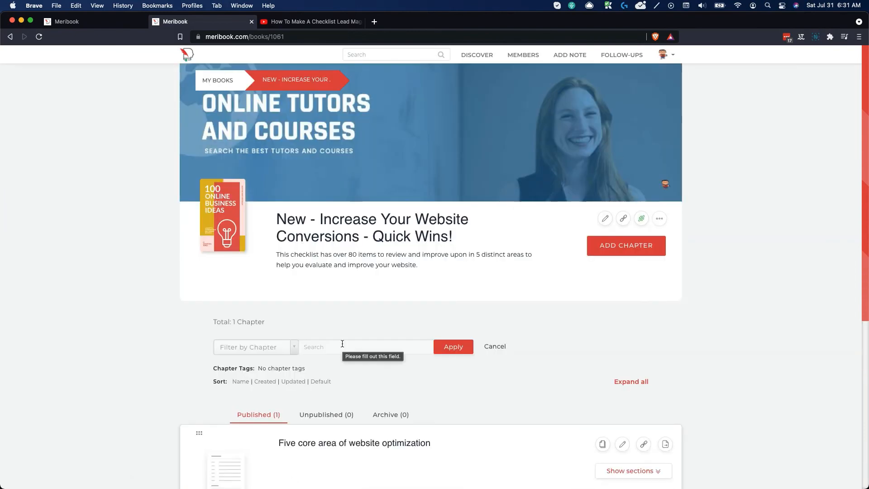
{"action": "scroll", "coordinate": [355, 314], "scroll_direction": "down", "scroll_amount": 1}
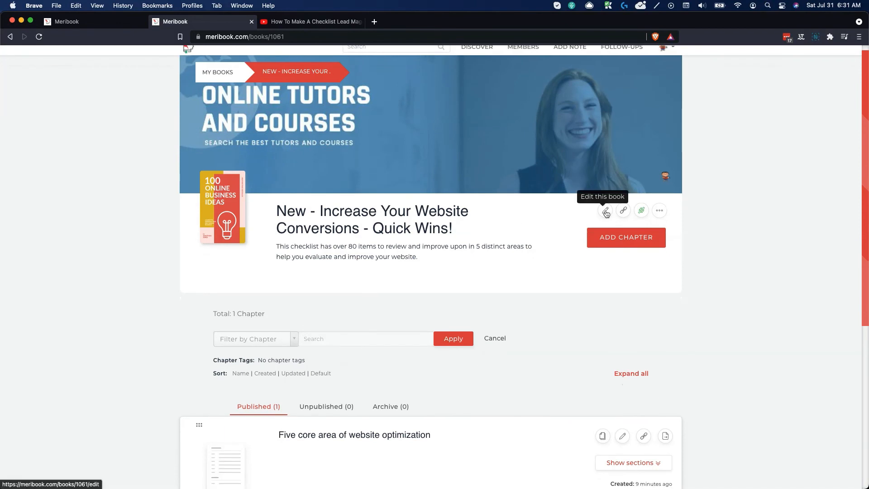
{"action": "left_click", "coordinate": [605, 212]}
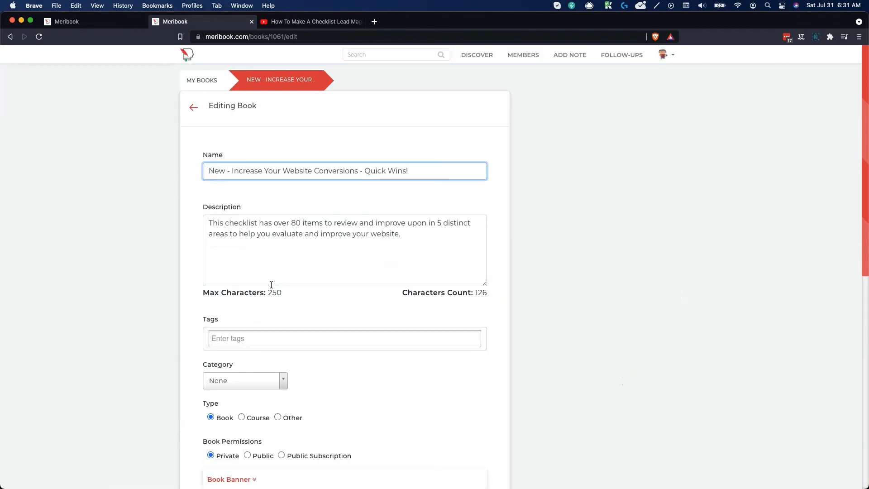
{"action": "scroll", "coordinate": [203, 279], "scroll_direction": "down", "scroll_amount": 5}
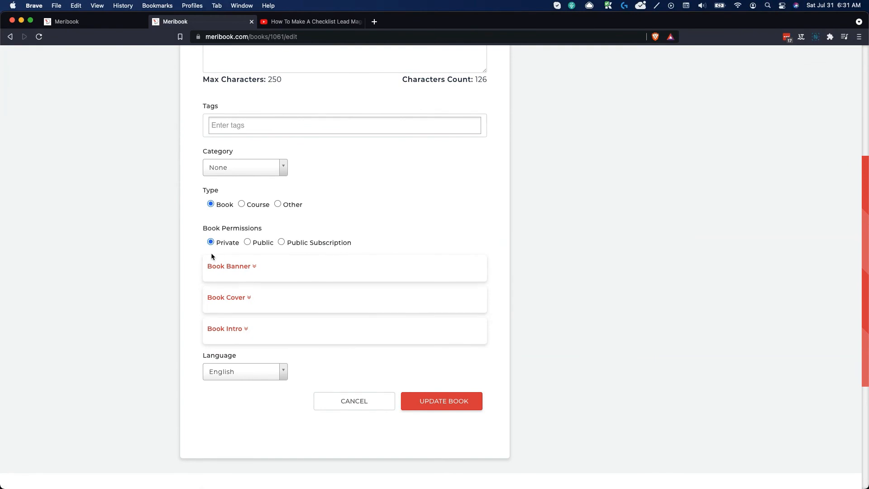
{"action": "scroll", "coordinate": [211, 257], "scroll_direction": "up", "scroll_amount": 10}
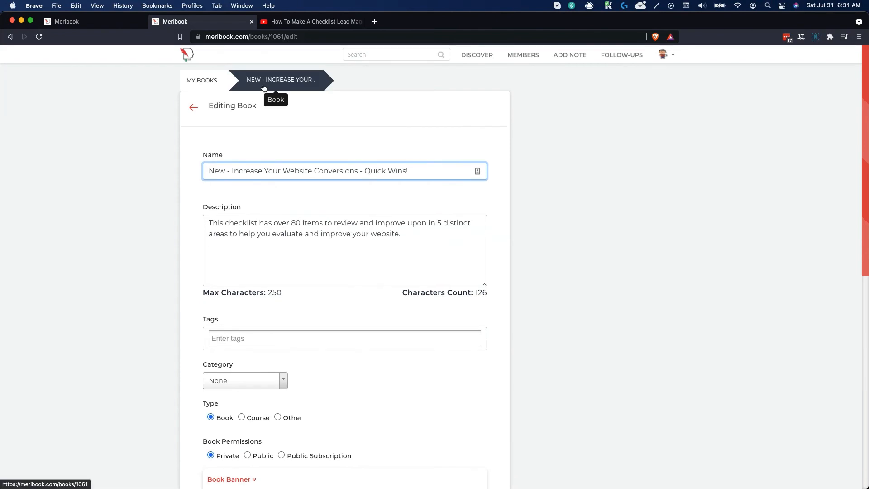
{"action": "left_click", "coordinate": [264, 87]}
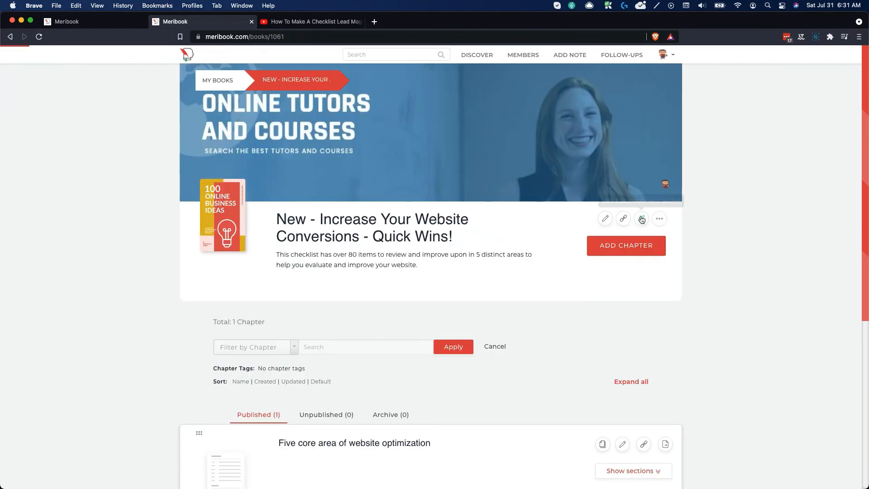
- View the Style 1 widget code for the "My checklist lead magnet" campaign, then close the template chooser
{"action": "left_click", "coordinate": [642, 219]}
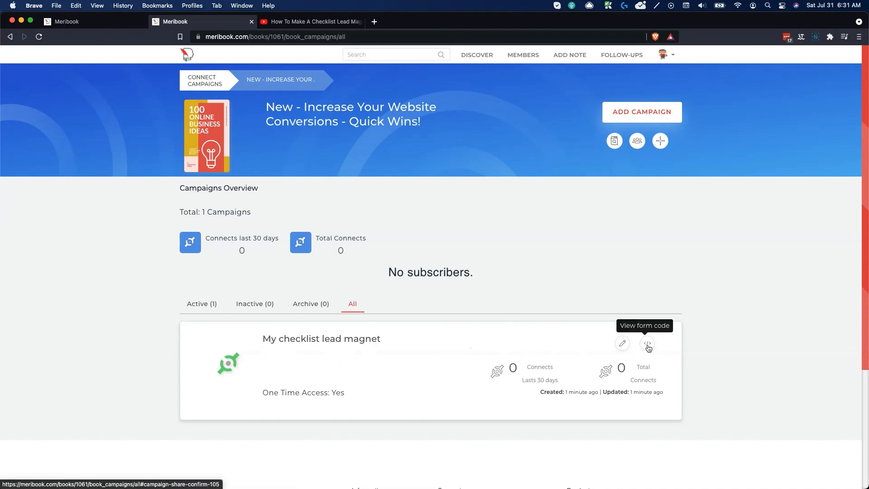
{"action": "left_click", "coordinate": [647, 344]}
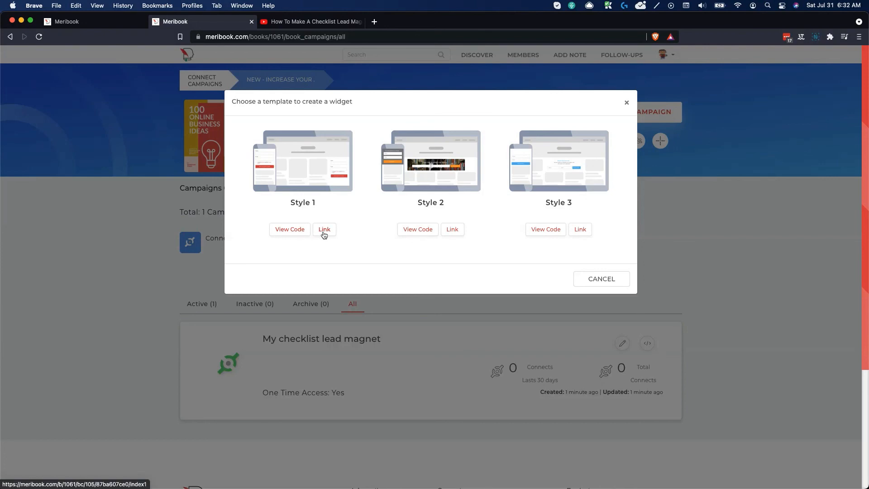
{"action": "left_click", "coordinate": [287, 233]}
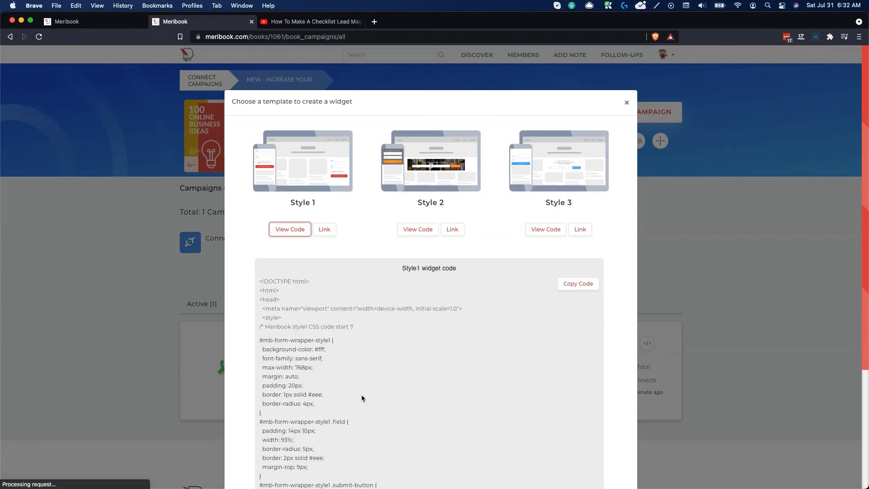
{"action": "scroll", "coordinate": [361, 398], "scroll_direction": "down", "scroll_amount": 4}
{"action": "scroll", "coordinate": [361, 398], "scroll_direction": "up", "scroll_amount": 4}
{"action": "left_click", "coordinate": [117, 301]}
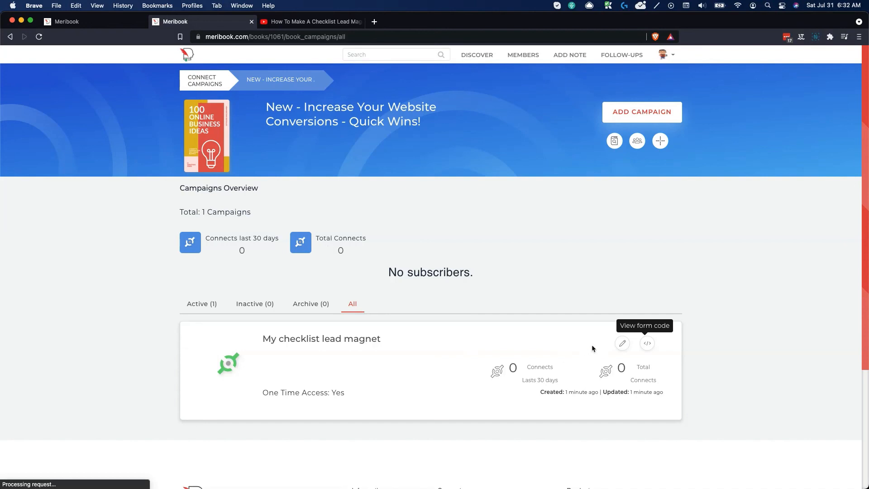
- Preview the campaign's Style 1 sign-up form through its link, then return to the campaign list and dismiss the template chooser
{"action": "left_click", "coordinate": [646, 345]}
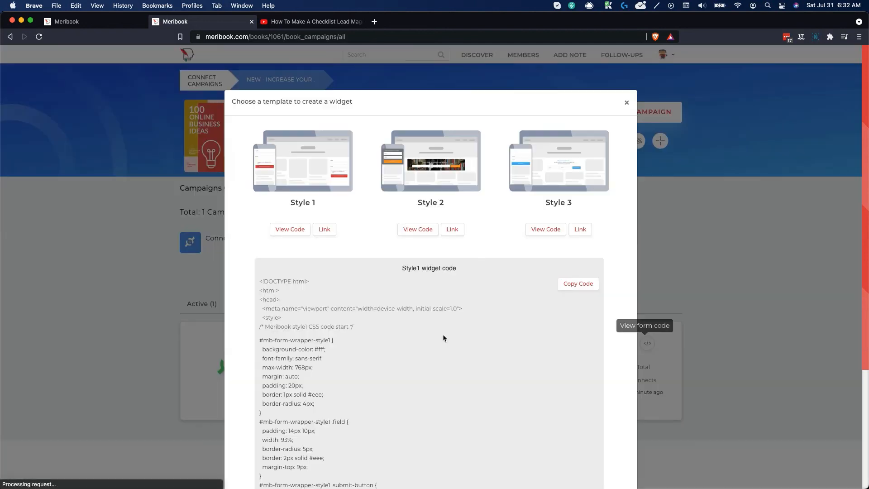
{"action": "left_click", "coordinate": [328, 231]}
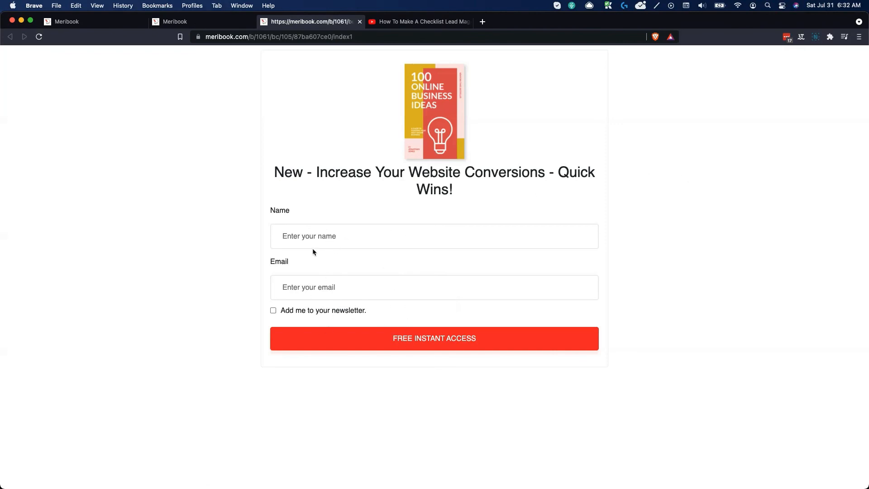
{"action": "left_click", "coordinate": [206, 26]}
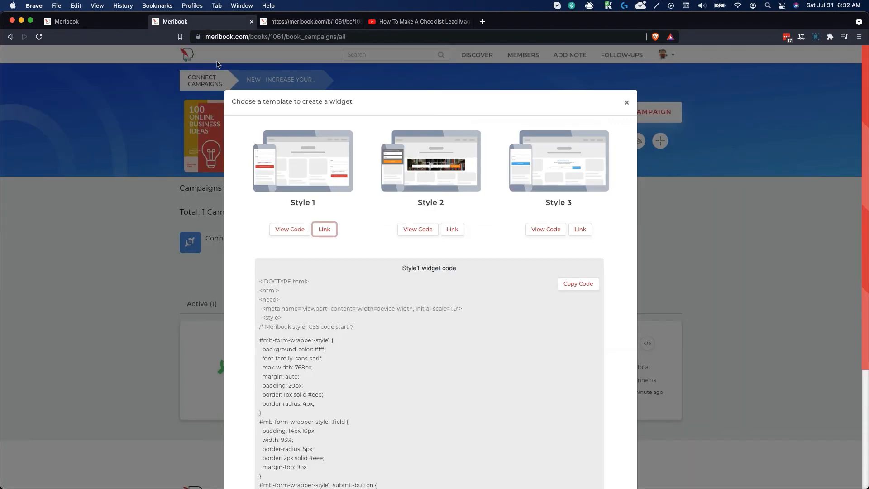
{"action": "left_click", "coordinate": [124, 238]}
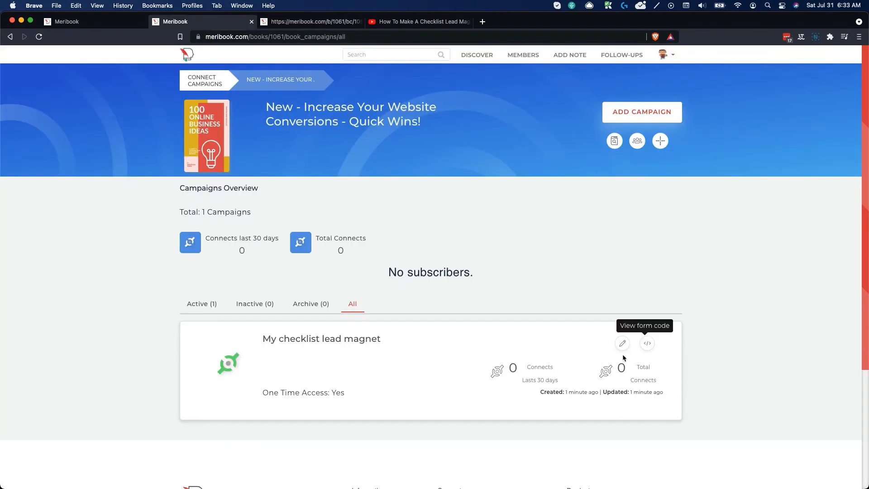
- Check the campaign's form submit redirect options against the Style 1 sign-up form and return to the campaign list without changes
{"action": "left_click", "coordinate": [624, 347]}
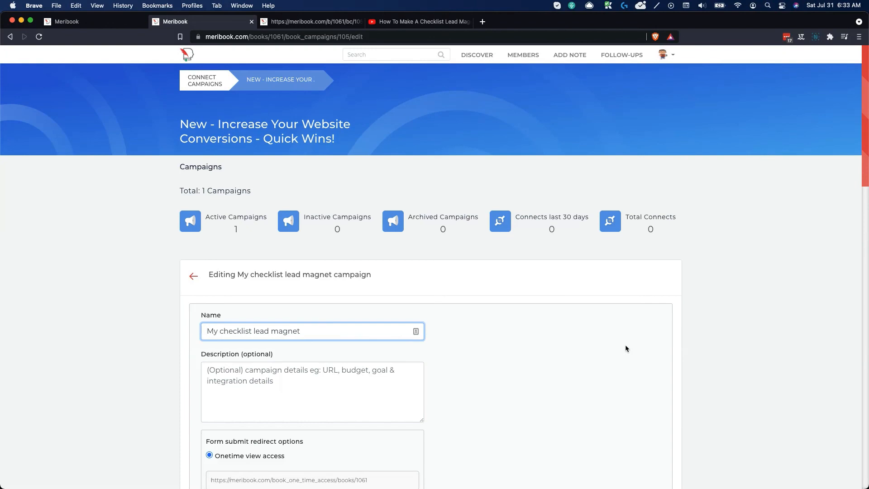
{"action": "scroll", "coordinate": [416, 394], "scroll_direction": "down", "scroll_amount": 5}
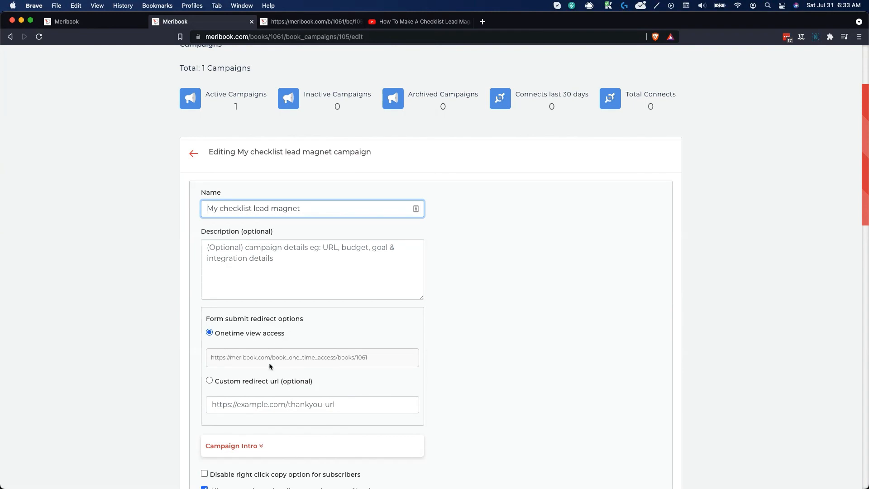
{"action": "left_click", "coordinate": [324, 22]}
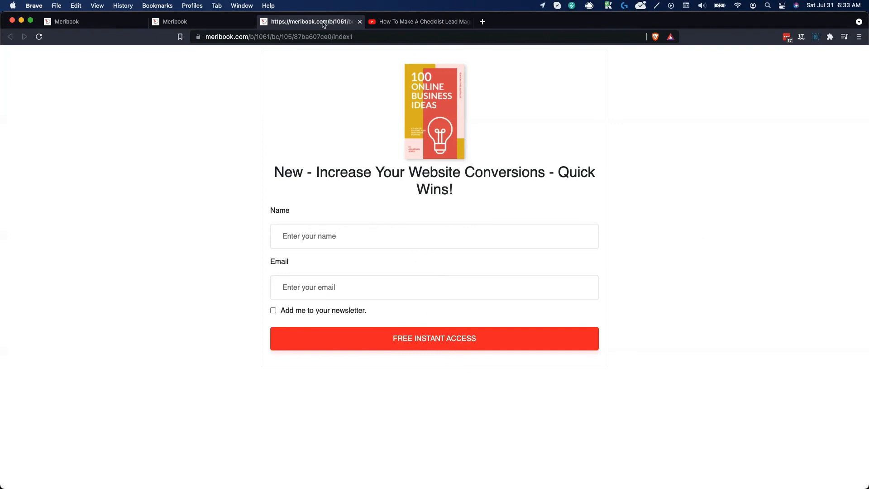
{"action": "key", "text": "super+alt+Left"}
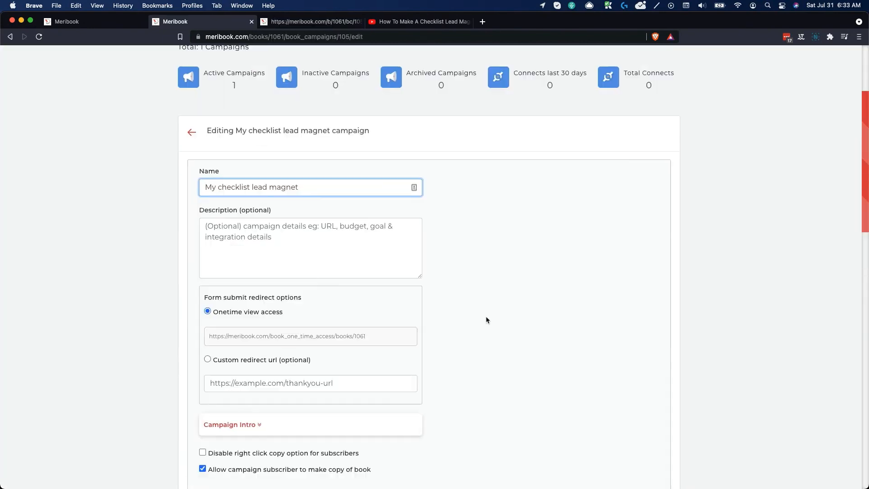
{"action": "left_click", "coordinate": [191, 133]}
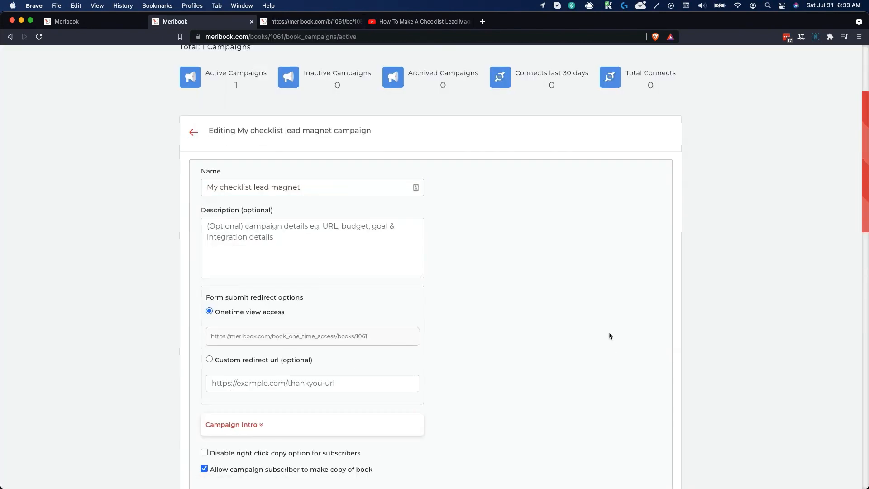
- Open the campaign's Style 2 and Style 3 sign-up forms through their links
{"action": "left_click", "coordinate": [647, 344]}
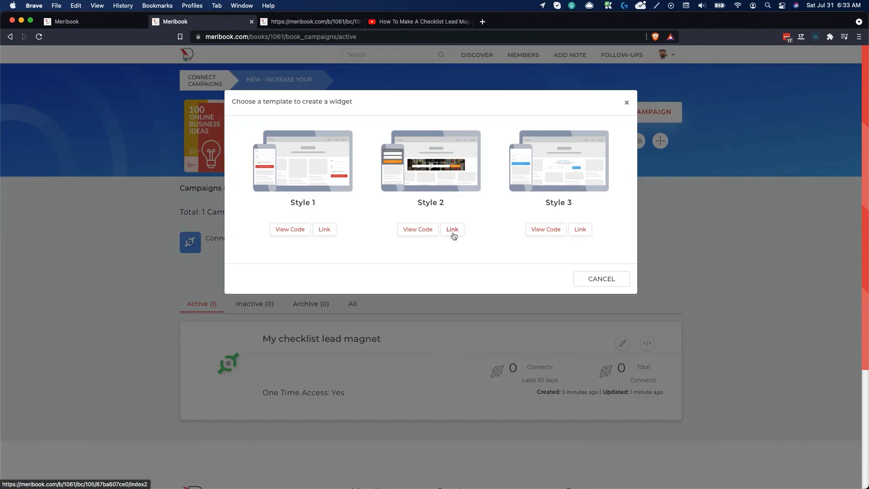
{"action": "left_click", "coordinate": [453, 229]}
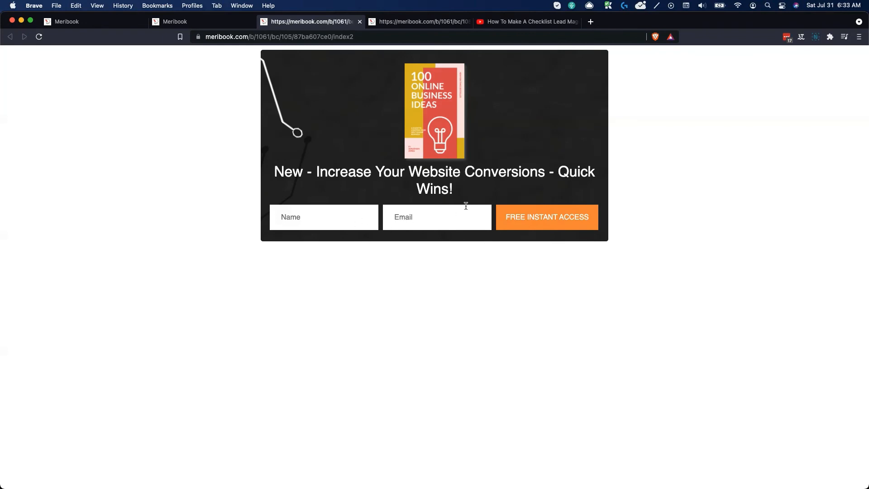
{"action": "left_click", "coordinate": [209, 25]}
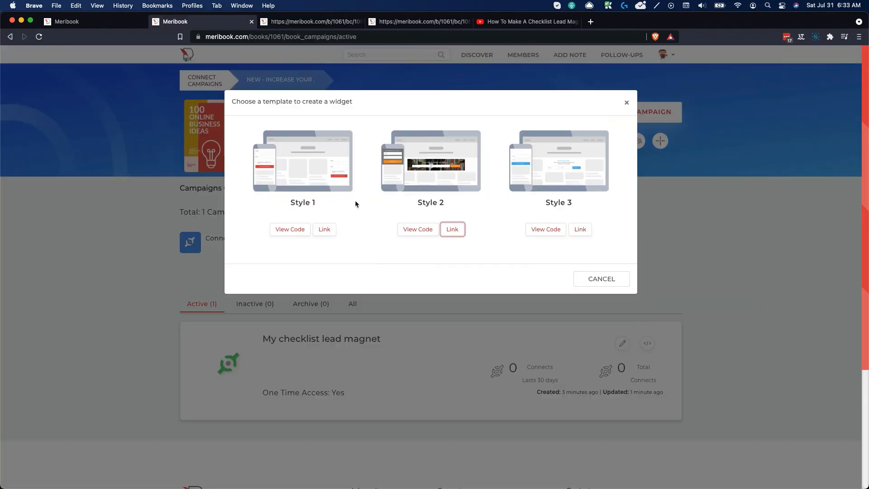
{"action": "left_click", "coordinate": [581, 229]}
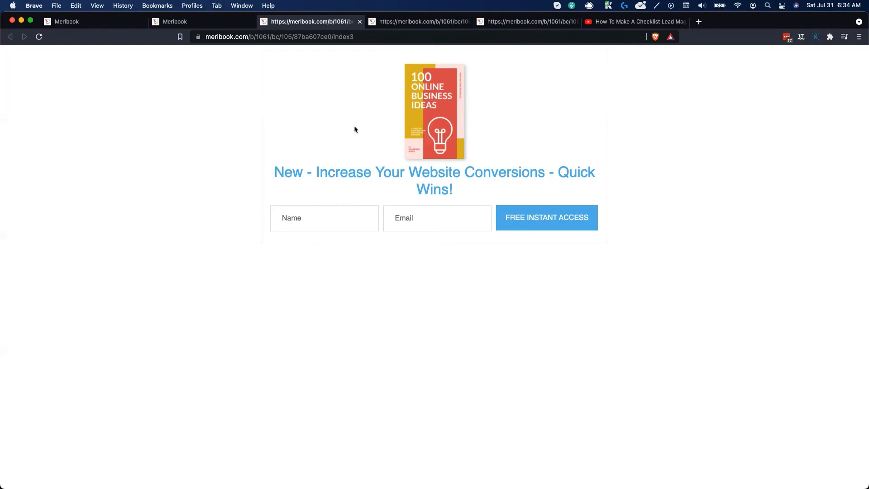
- Compare the Style 2 and Style 1 form previews, return to the campaign list and close the template chooser
{"action": "left_click", "coordinate": [414, 24]}
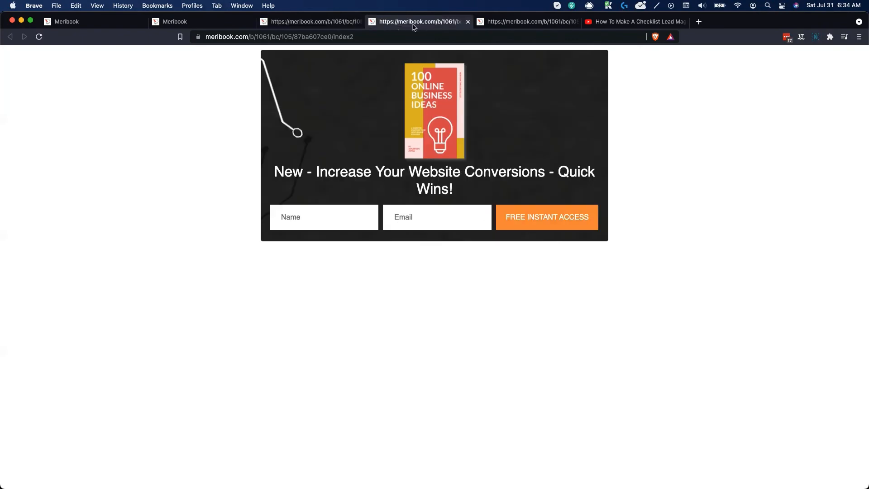
{"action": "left_click", "coordinate": [515, 23]}
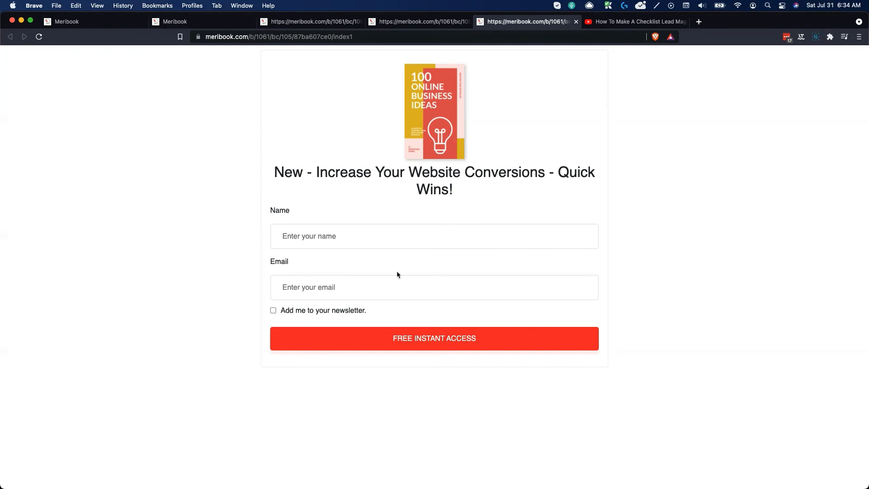
{"action": "left_click", "coordinate": [222, 24]}
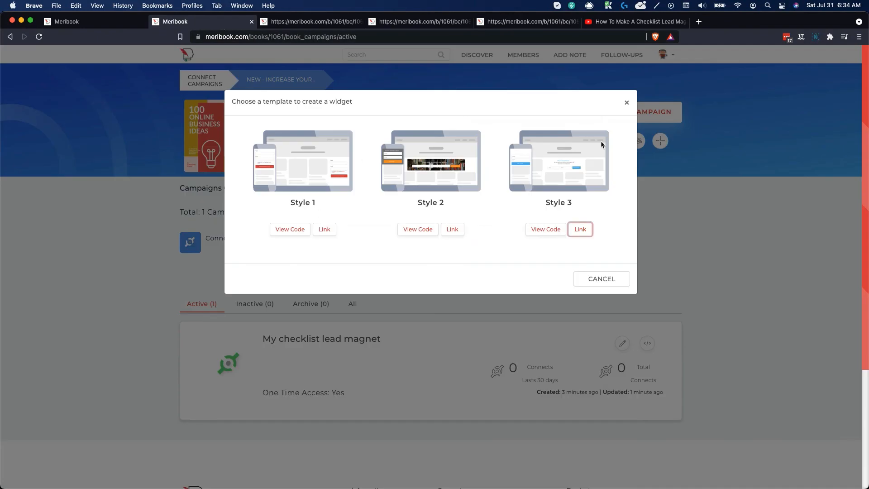
{"action": "left_click", "coordinate": [627, 102]}
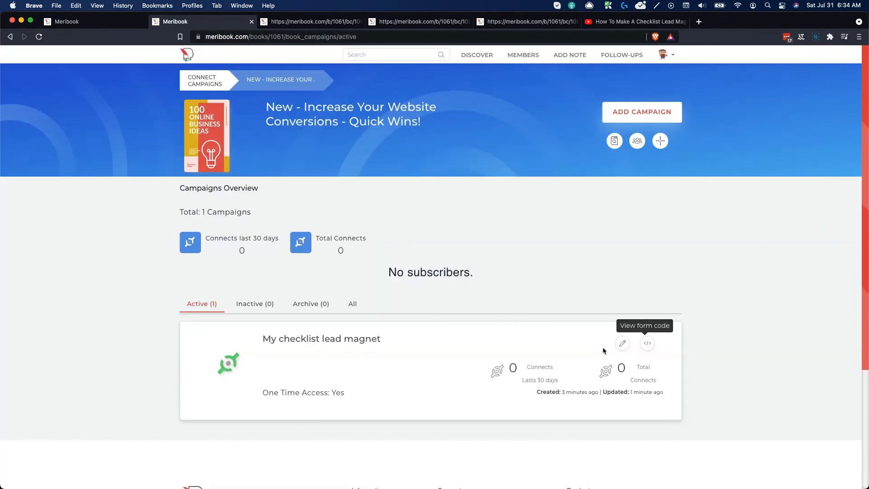
- Review the My checklist lead magnet campaign's settings alongside its sign-up form preview and return to the campaign list without changes
{"action": "left_click", "coordinate": [623, 344]}
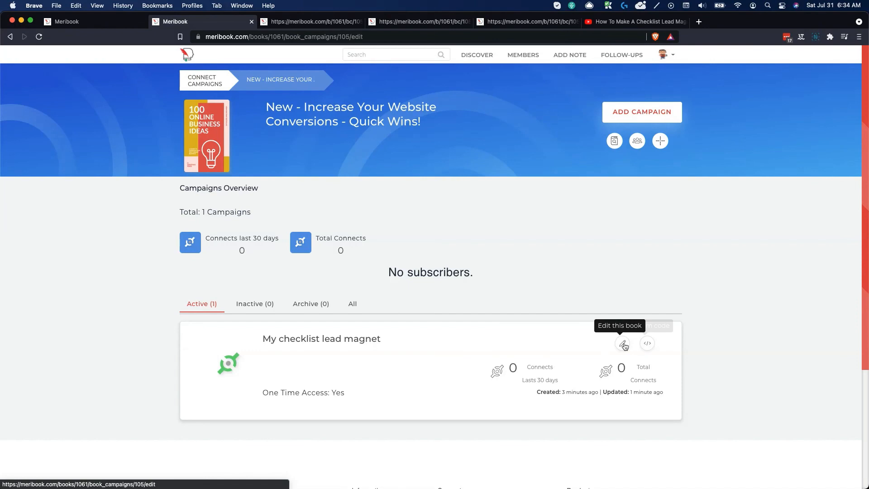
{"action": "left_click", "coordinate": [324, 24]}
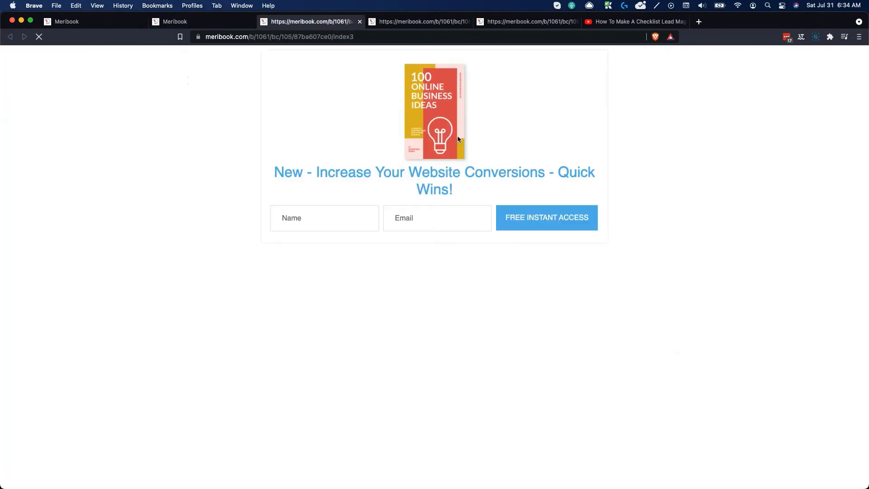
{"action": "left_click", "coordinate": [192, 22]}
{"action": "scroll", "coordinate": [291, 324], "scroll_direction": "down", "scroll_amount": 10}
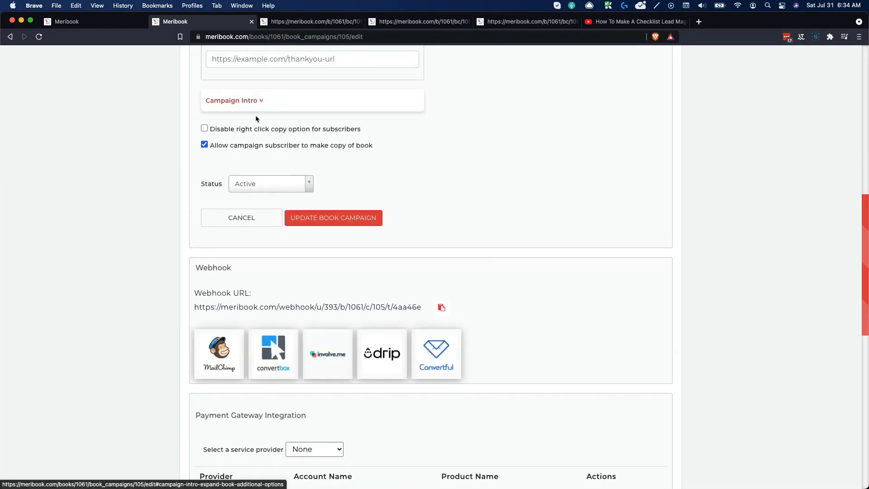
{"action": "scroll", "coordinate": [255, 115], "scroll_direction": "up", "scroll_amount": 8}
{"action": "scroll", "coordinate": [251, 129], "scroll_direction": "up", "scroll_amount": 4}
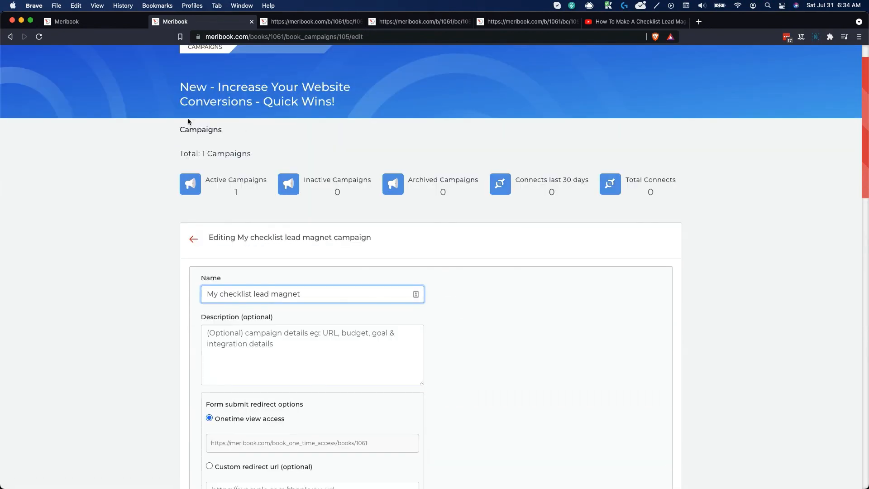
{"action": "left_click", "coordinate": [263, 84]}
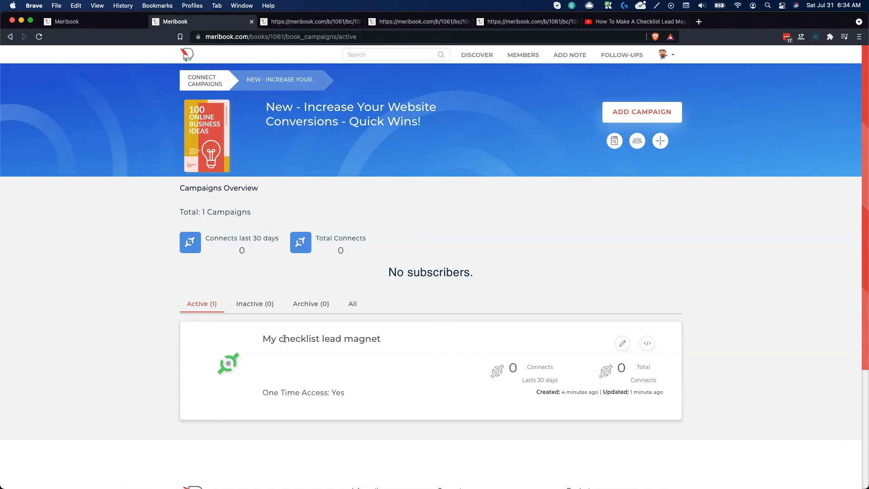
- Open the My checklist lead magnet campaign for editing and expand its Campaign Intro settings down to the intro text editor
{"action": "left_click", "coordinate": [622, 343]}
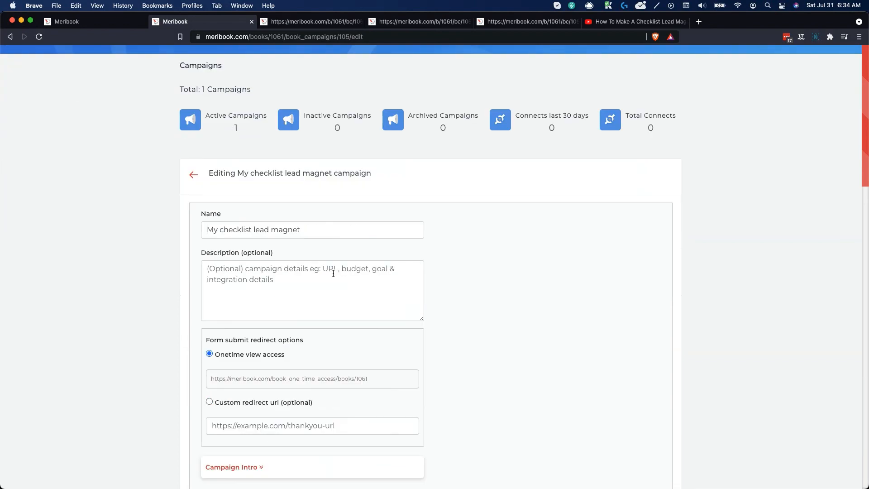
{"action": "scroll", "coordinate": [333, 273], "scroll_direction": "down", "scroll_amount": 5}
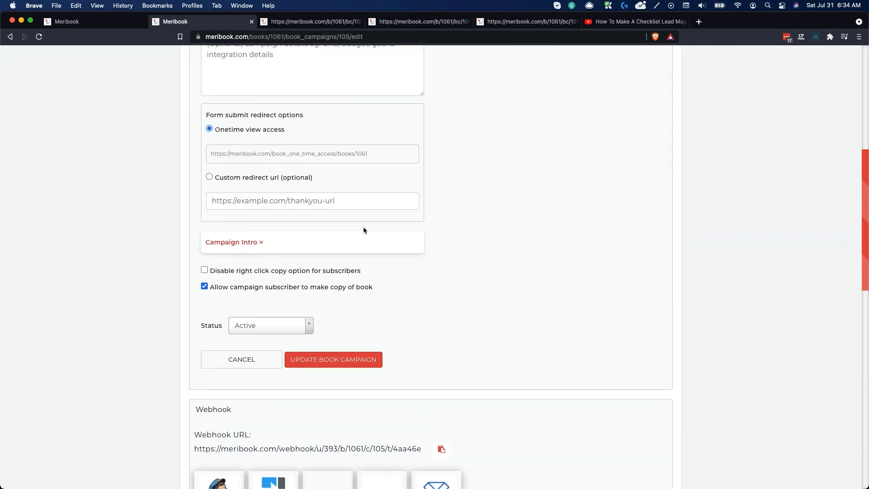
{"action": "left_click", "coordinate": [238, 244]}
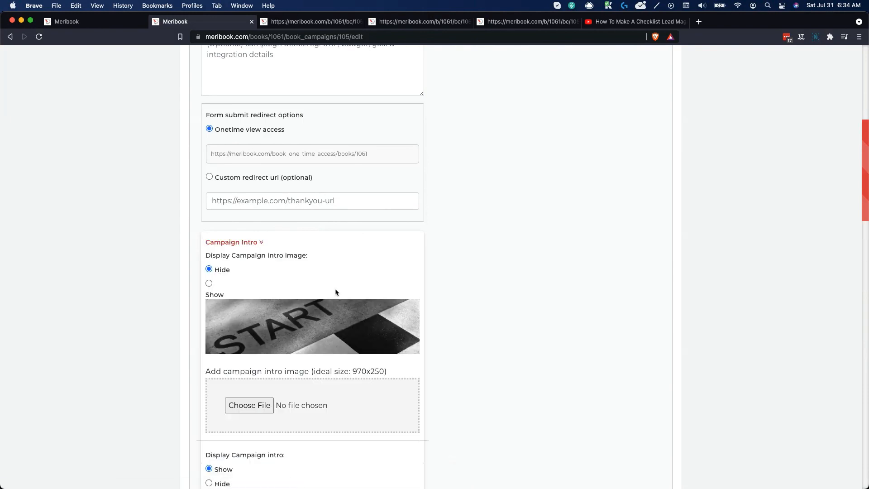
{"action": "scroll", "coordinate": [335, 288], "scroll_direction": "down", "scroll_amount": 1}
{"action": "scroll", "coordinate": [335, 291], "scroll_direction": "down", "scroll_amount": 5}
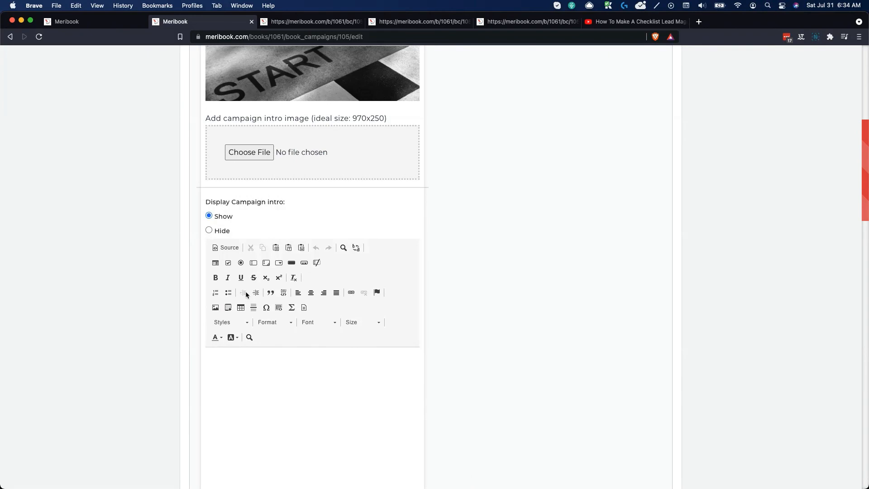
{"action": "scroll", "coordinate": [245, 293], "scroll_direction": "down", "scroll_amount": 2}
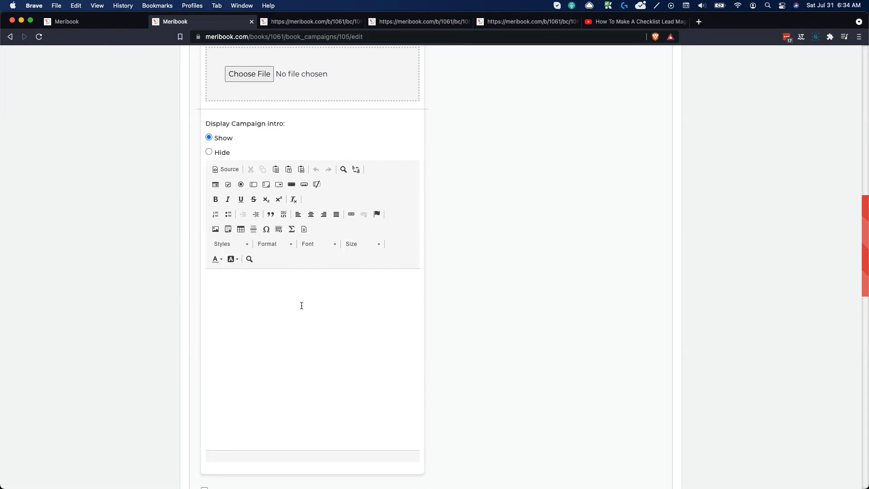
- Insert the "2Col Title: Image | Bullets - CTA" content template into the campaign intro
{"action": "left_click", "coordinate": [302, 229]}
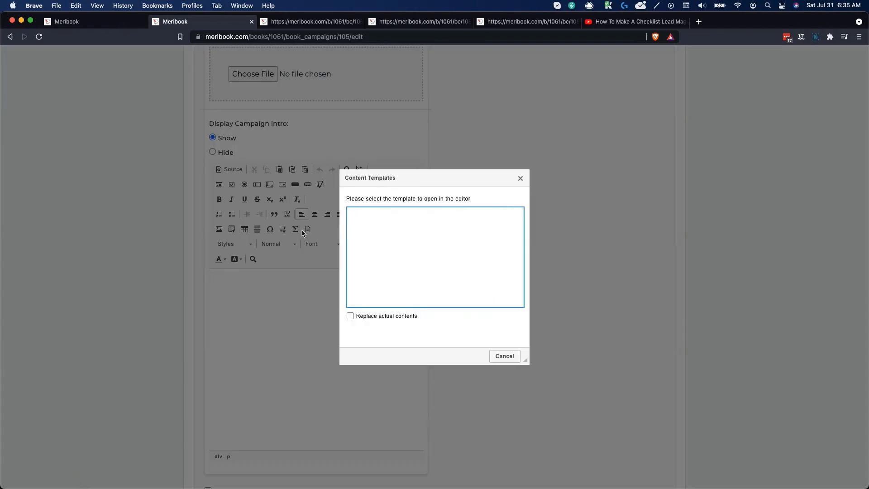
{"action": "scroll", "coordinate": [444, 239], "scroll_direction": "down", "scroll_amount": 5}
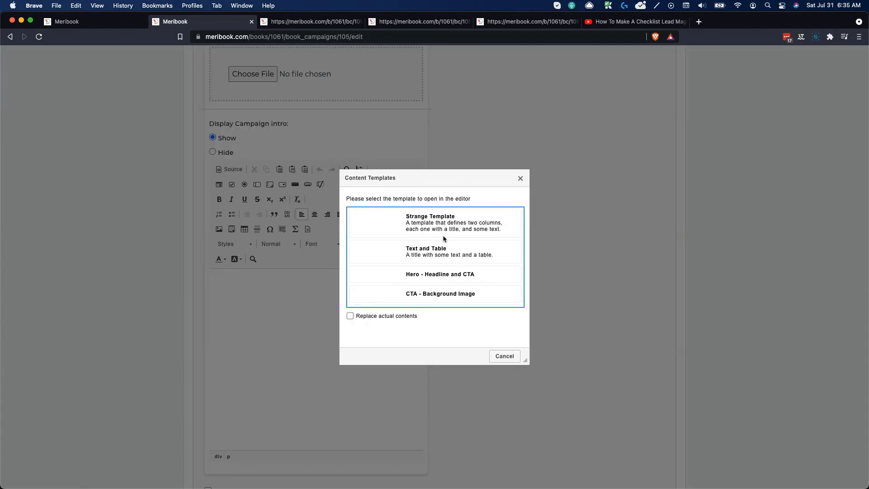
{"action": "scroll", "coordinate": [444, 239], "scroll_direction": "down", "scroll_amount": 10}
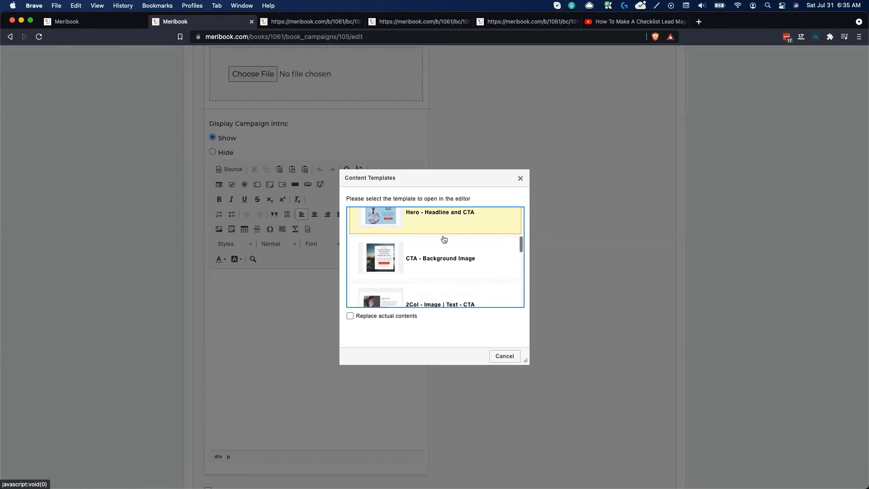
{"action": "scroll", "coordinate": [444, 256], "scroll_direction": "down", "scroll_amount": 3}
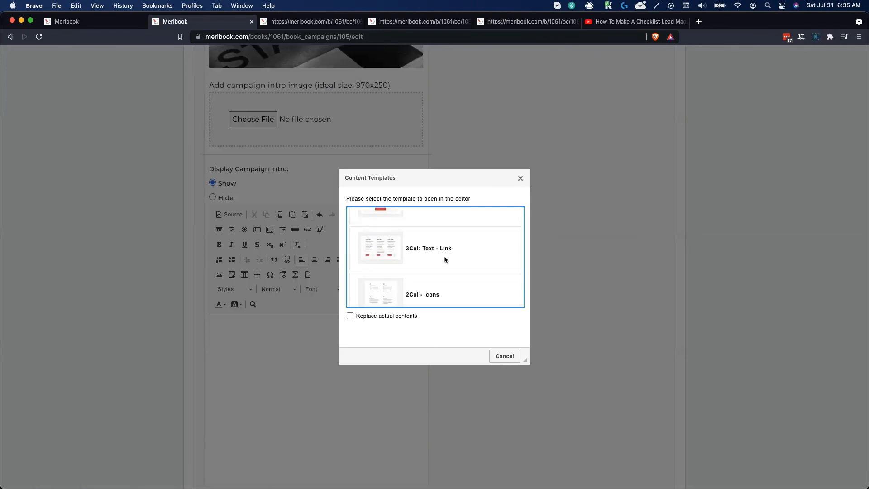
{"action": "scroll", "coordinate": [444, 256], "scroll_direction": "up", "scroll_amount": 2}
{"action": "scroll", "coordinate": [445, 260], "scroll_direction": "up", "scroll_amount": 1}
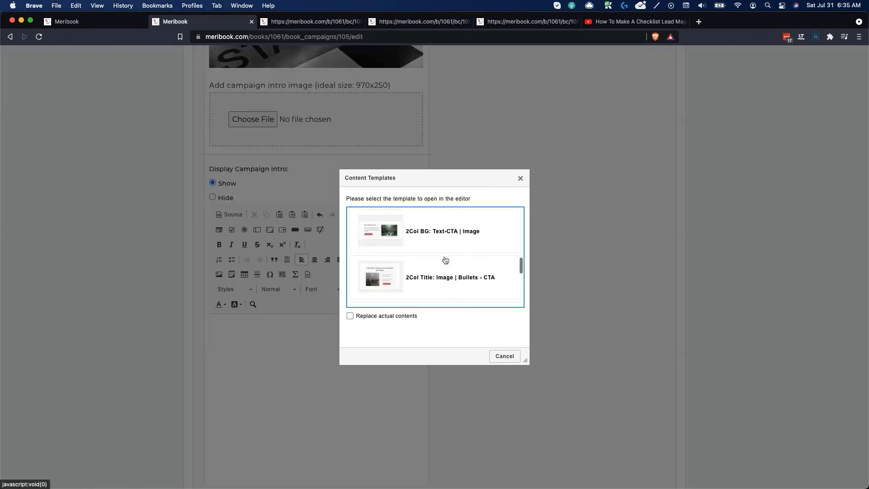
{"action": "left_click", "coordinate": [485, 283]}
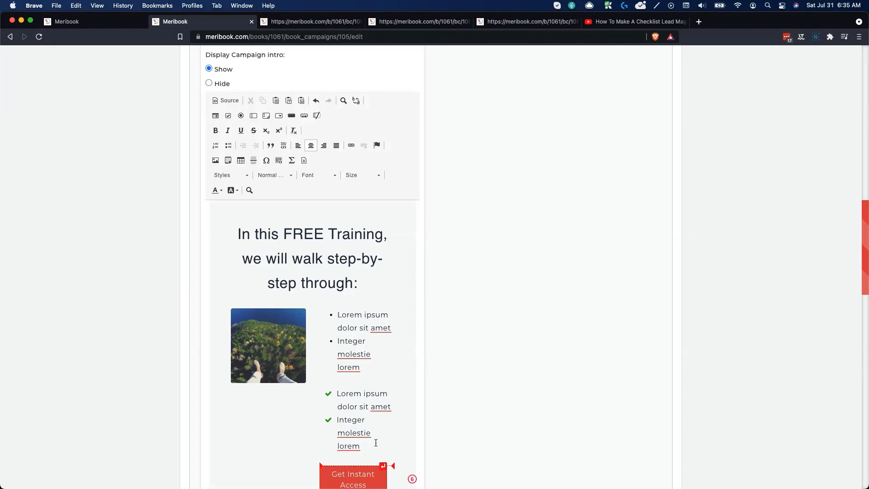
- Delete the green check-mark list and the Get Instant Access button from the campaign intro
{"action": "left_click_drag", "start_coordinate": [372, 447], "coordinate": [357, 433]}
{"action": "left_click_drag", "start_coordinate": [323, 397], "coordinate": [390, 476]}
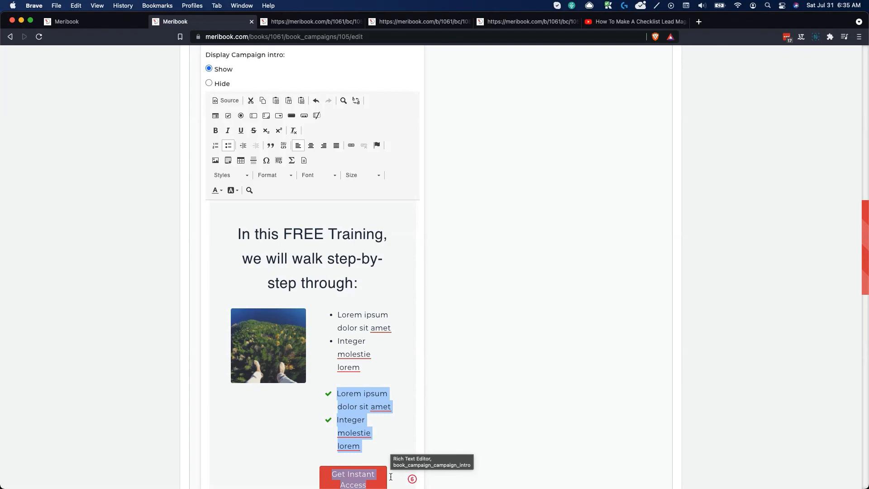
{"action": "key", "text": "BackSpace"}
{"action": "key", "text": "BackSpace"}
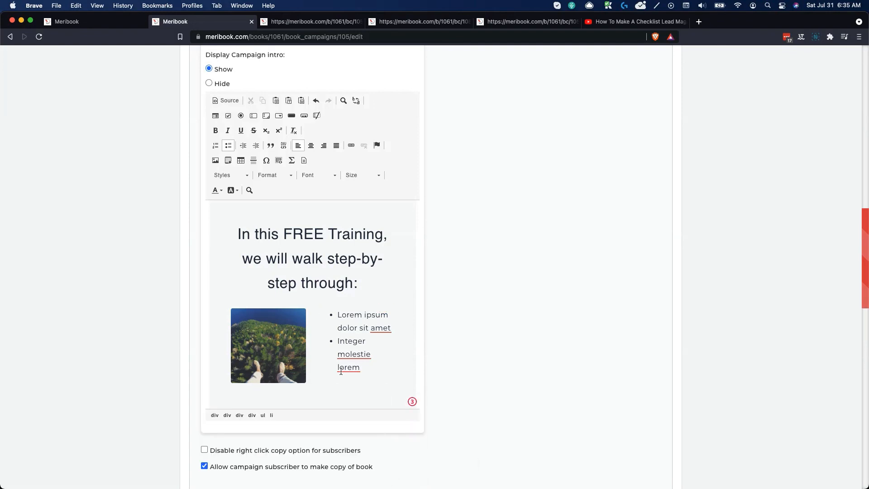
- Duplicate the two remaining placeholder bullets directly below themselves in the campaign intro's list
{"action": "left_click_drag", "start_coordinate": [363, 369], "coordinate": [319, 317]}
{"action": "key", "text": "super+c"}
{"action": "left_click", "coordinate": [355, 330]}
{"action": "left_click", "coordinate": [363, 369]}
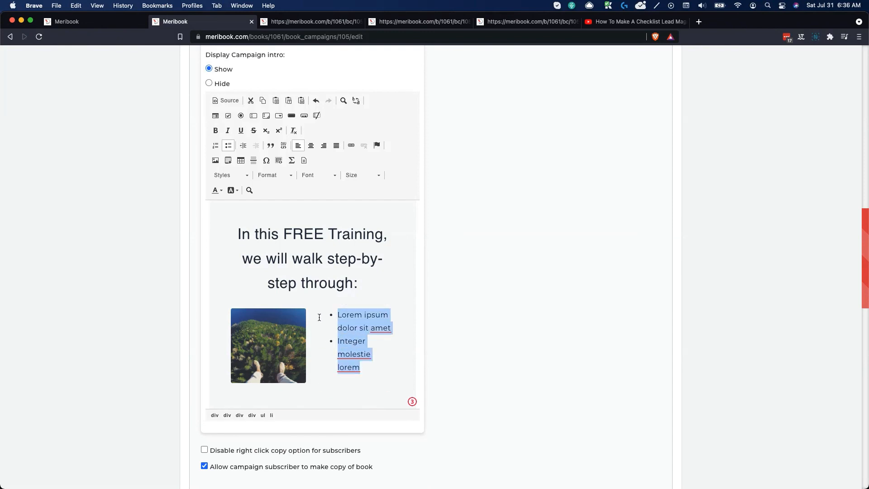
{"action": "left_click", "coordinate": [377, 373]}
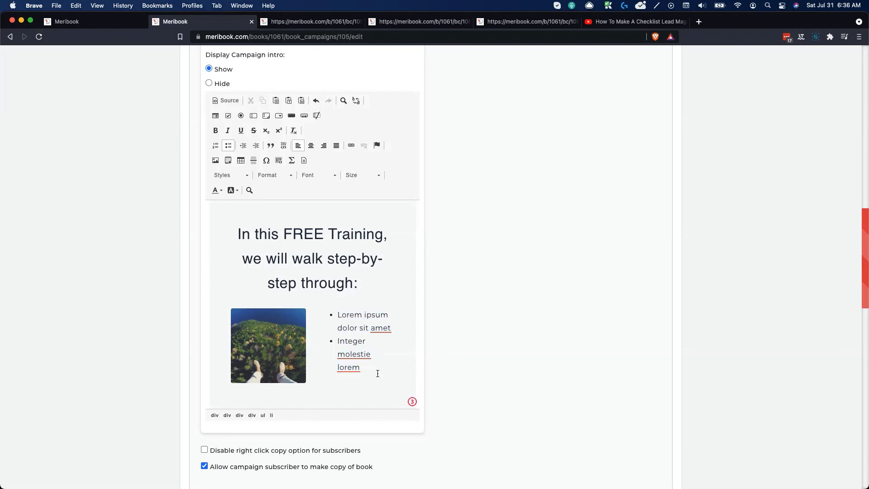
{"action": "key", "text": "Return"}
{"action": "key", "text": "super+v"}
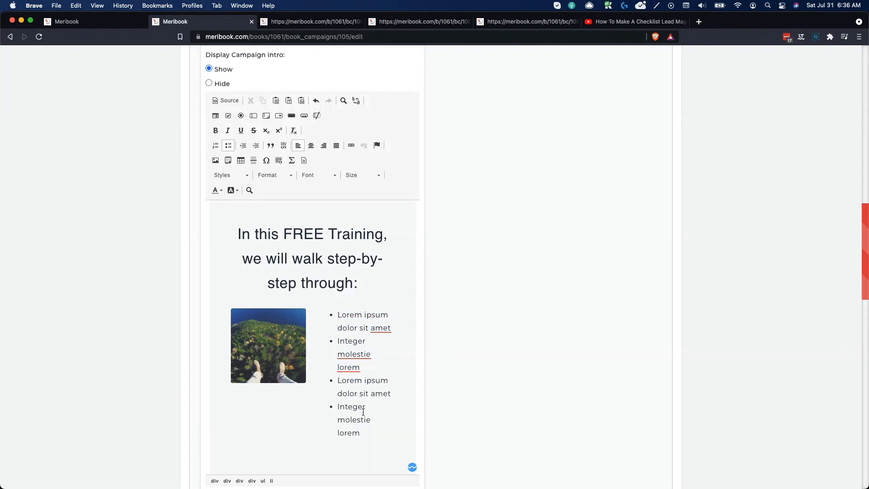
- Save the updated book campaign with its new intro content
{"action": "scroll", "coordinate": [342, 334], "scroll_direction": "down", "scroll_amount": 5}
{"action": "scroll", "coordinate": [342, 334], "scroll_direction": "down", "scroll_amount": 3}
{"action": "left_click", "coordinate": [322, 259]}
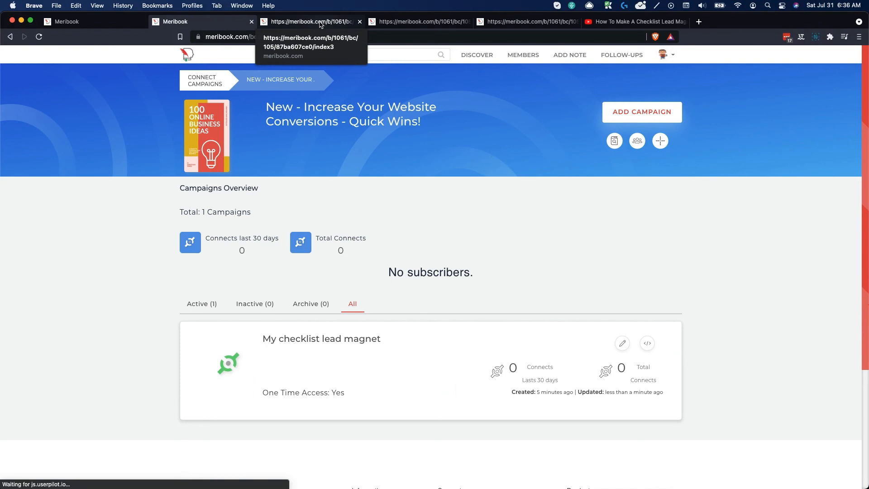
- Reload the campaign's first open sign-up form preview and examine the intro content beneath the form
{"action": "left_click", "coordinate": [320, 25]}
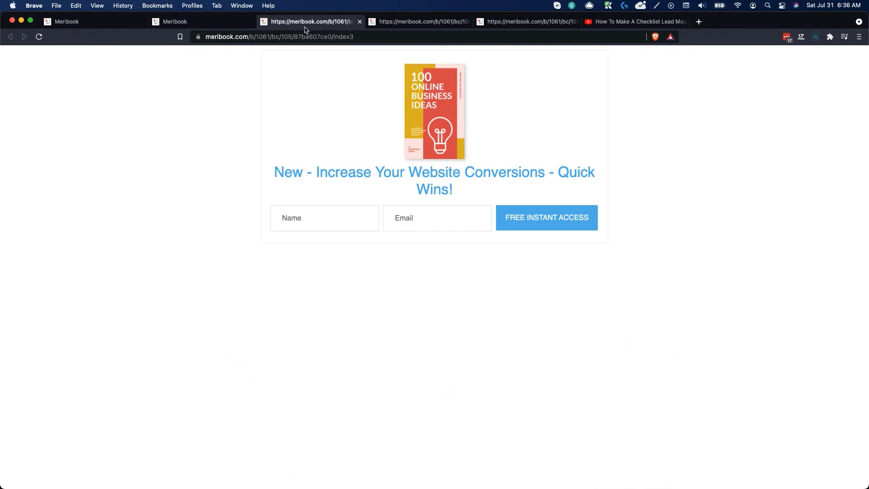
{"action": "left_click", "coordinate": [38, 38]}
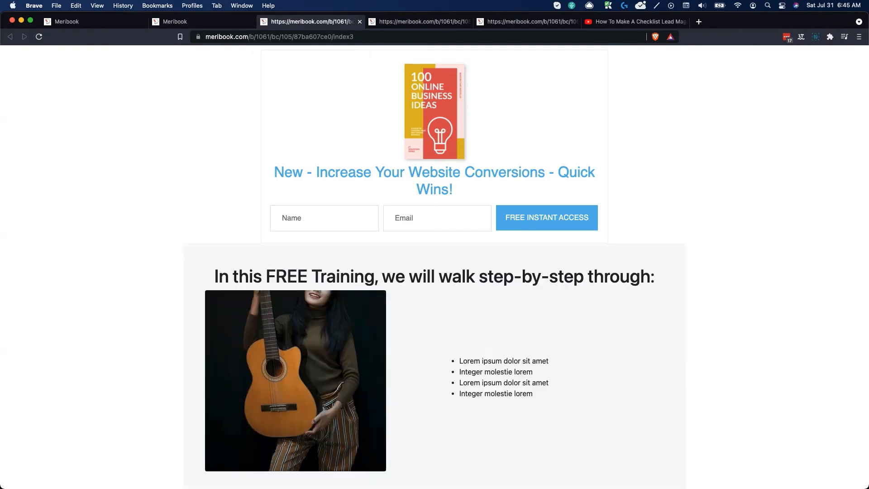
{"action": "scroll", "coordinate": [215, 208], "scroll_direction": "down", "scroll_amount": 1}
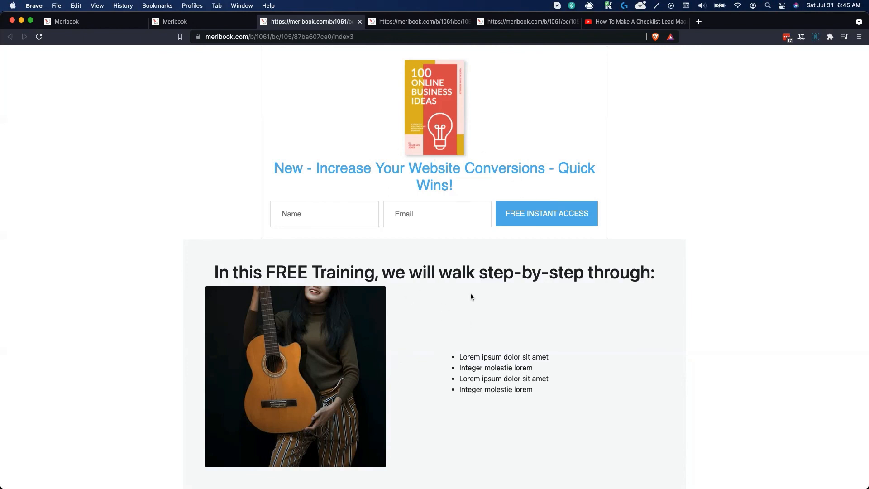
{"action": "scroll", "coordinate": [417, 438], "scroll_direction": "up", "scroll_amount": 1}
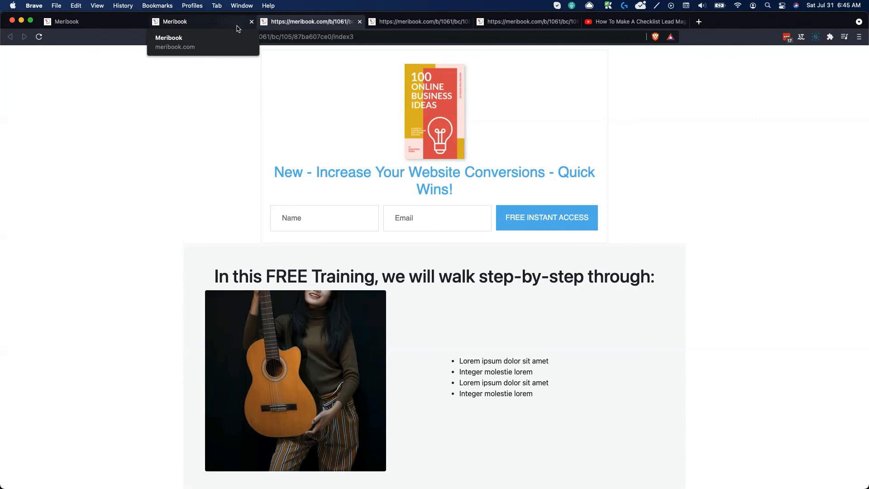
- View the account's public profile and its shared "Content editing demo" book page, then return to My Books
{"action": "left_click", "coordinate": [237, 29]}
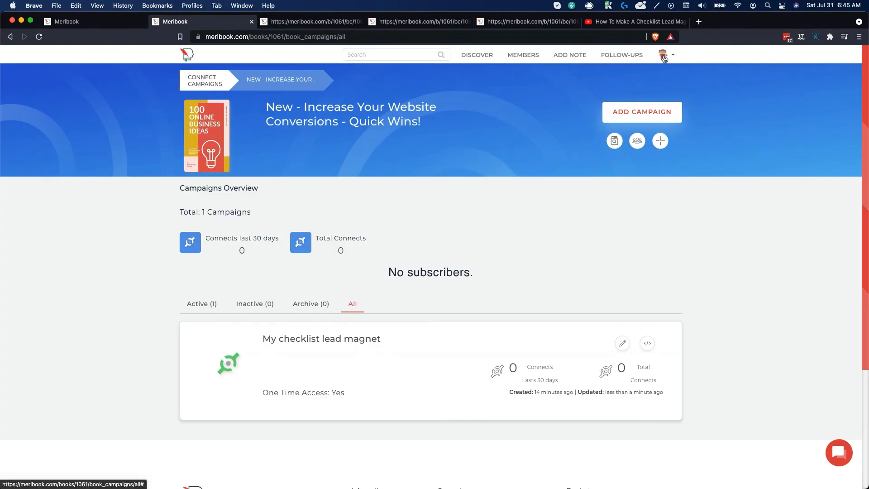
{"action": "left_click", "coordinate": [663, 57]}
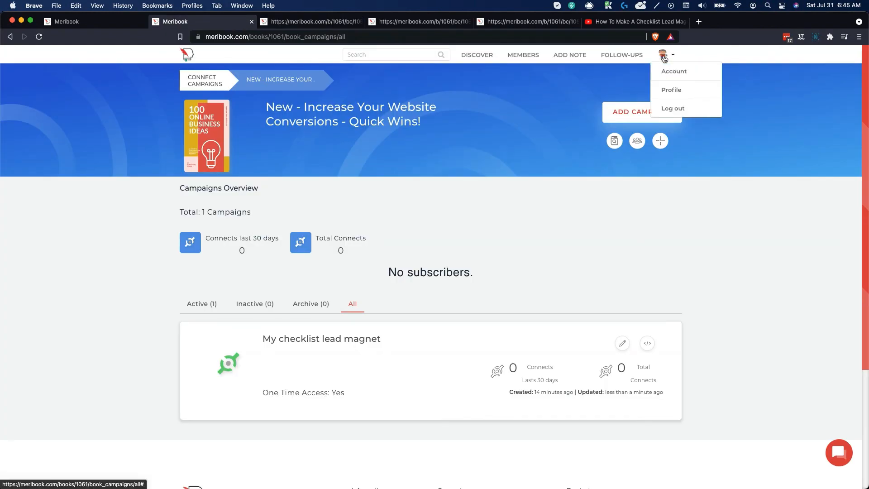
{"action": "left_click", "coordinate": [668, 90]}
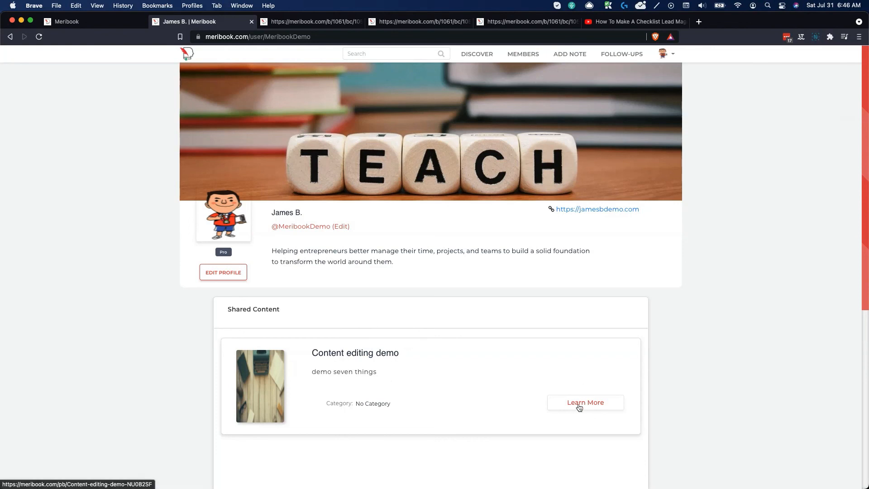
{"action": "left_click", "coordinate": [578, 406]}
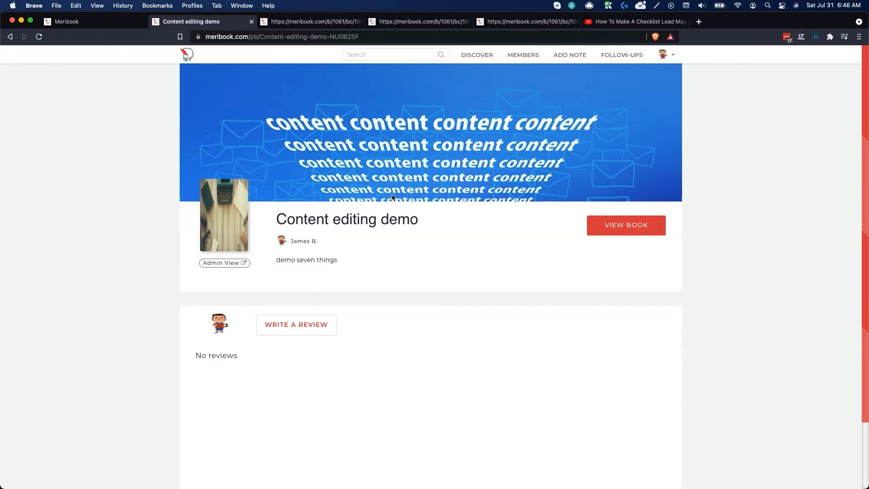
{"action": "left_click", "coordinate": [187, 55]}
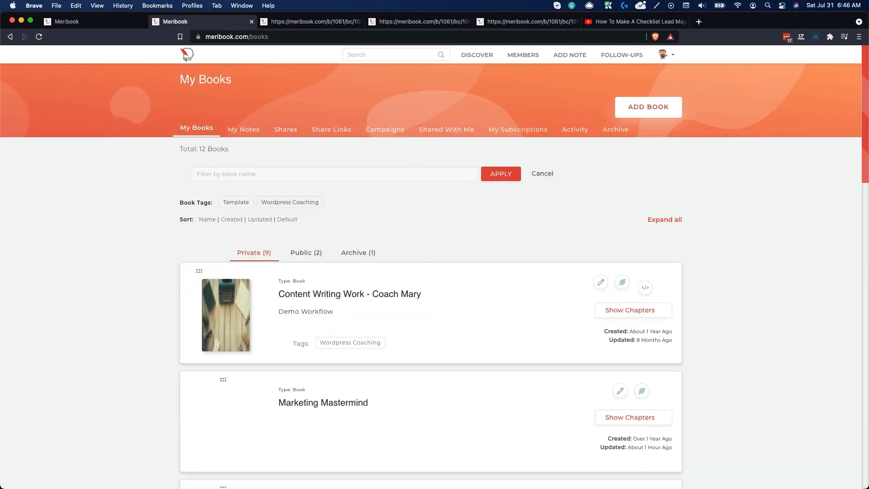
- Switch to Pages to view the original Conversion Rate Optimisation Checklist from its beginning, then minimise the document
{"action": "left_click", "coordinate": [345, 474]}
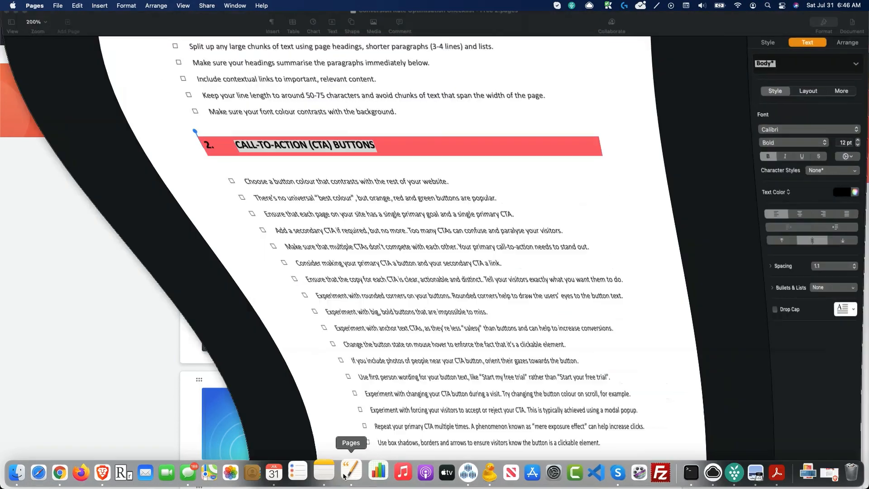
{"action": "scroll", "coordinate": [353, 310], "scroll_direction": "up", "scroll_amount": 5}
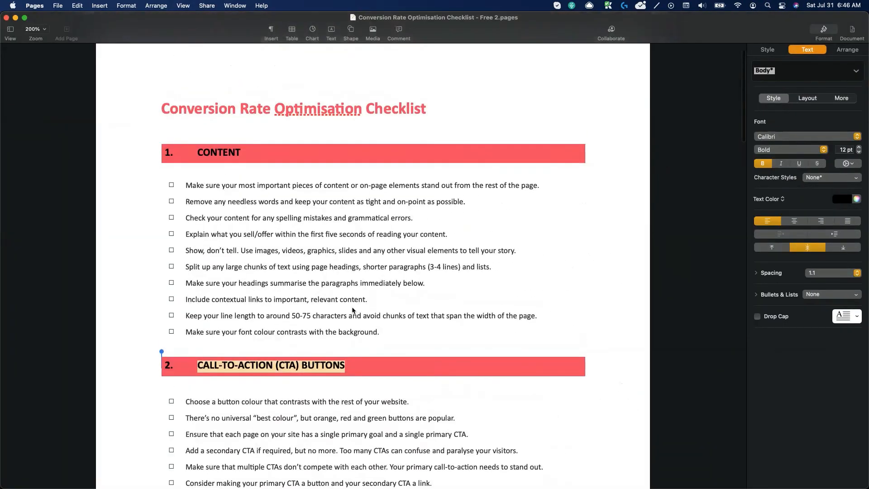
{"action": "left_click", "coordinate": [141, 197]}
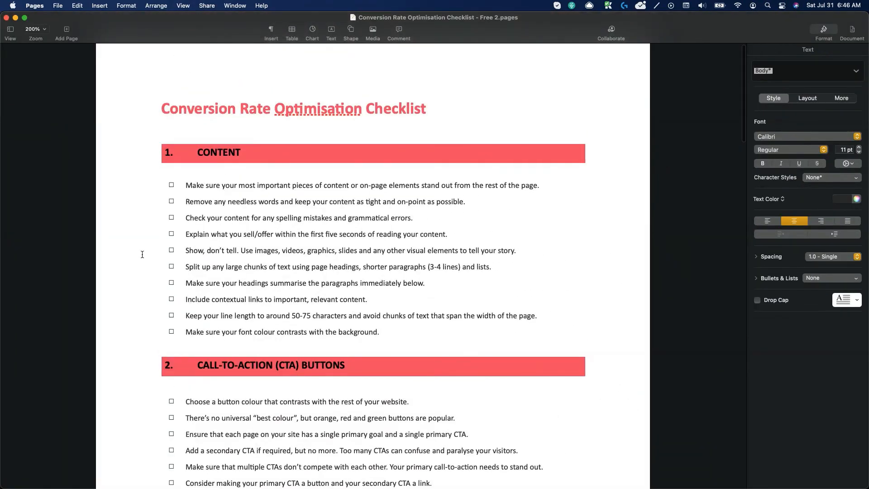
{"action": "left_click", "coordinate": [15, 19]}
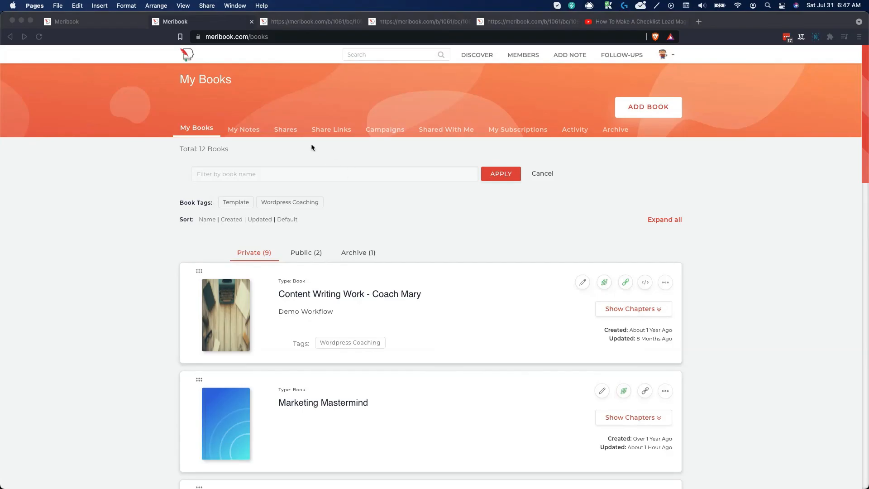
- Open the "Increase Your Website Conversions - Quick Wins!" book from My Subscriptions
{"action": "left_click", "coordinate": [514, 129]}
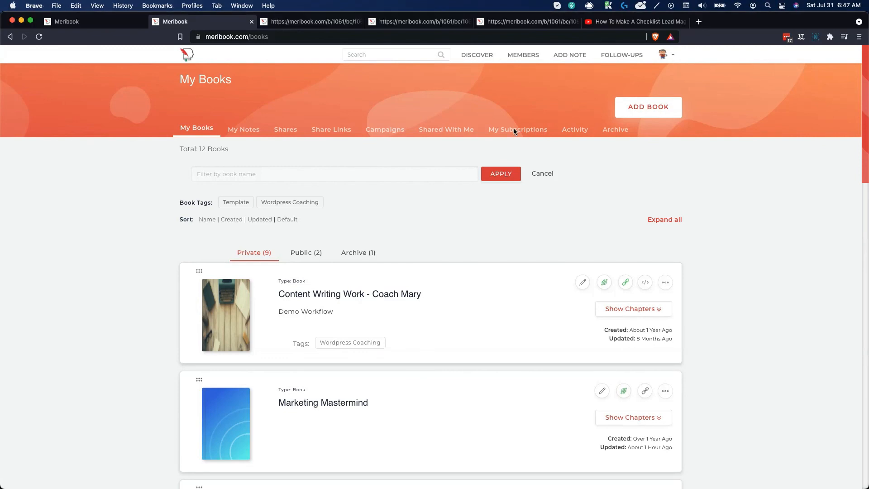
{"action": "left_click", "coordinate": [529, 136]}
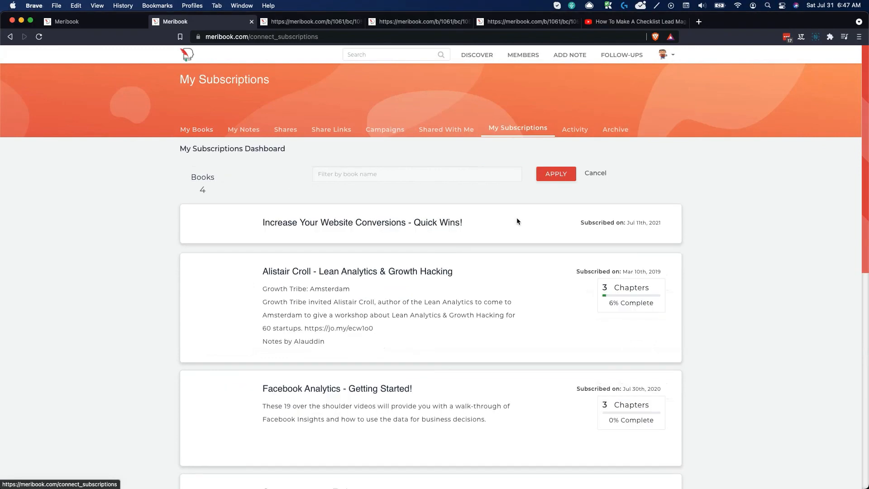
{"action": "scroll", "coordinate": [364, 329], "scroll_direction": "down", "scroll_amount": 10}
{"action": "left_click", "coordinate": [355, 162]}
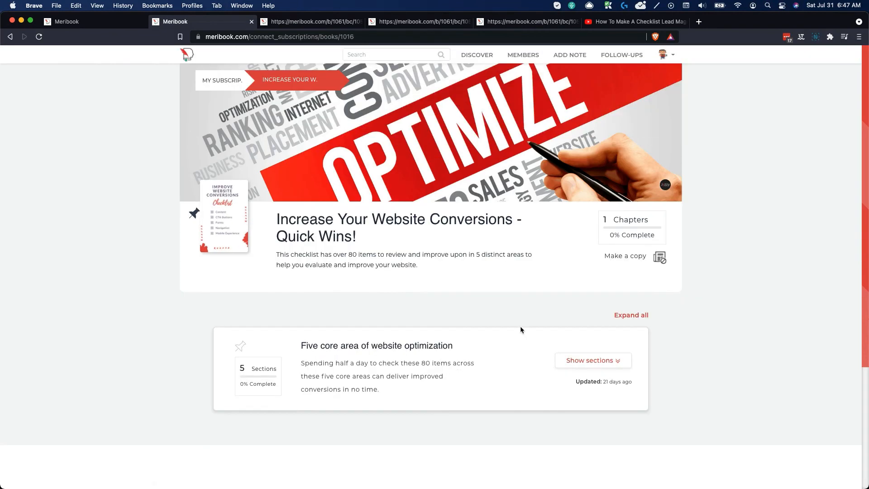